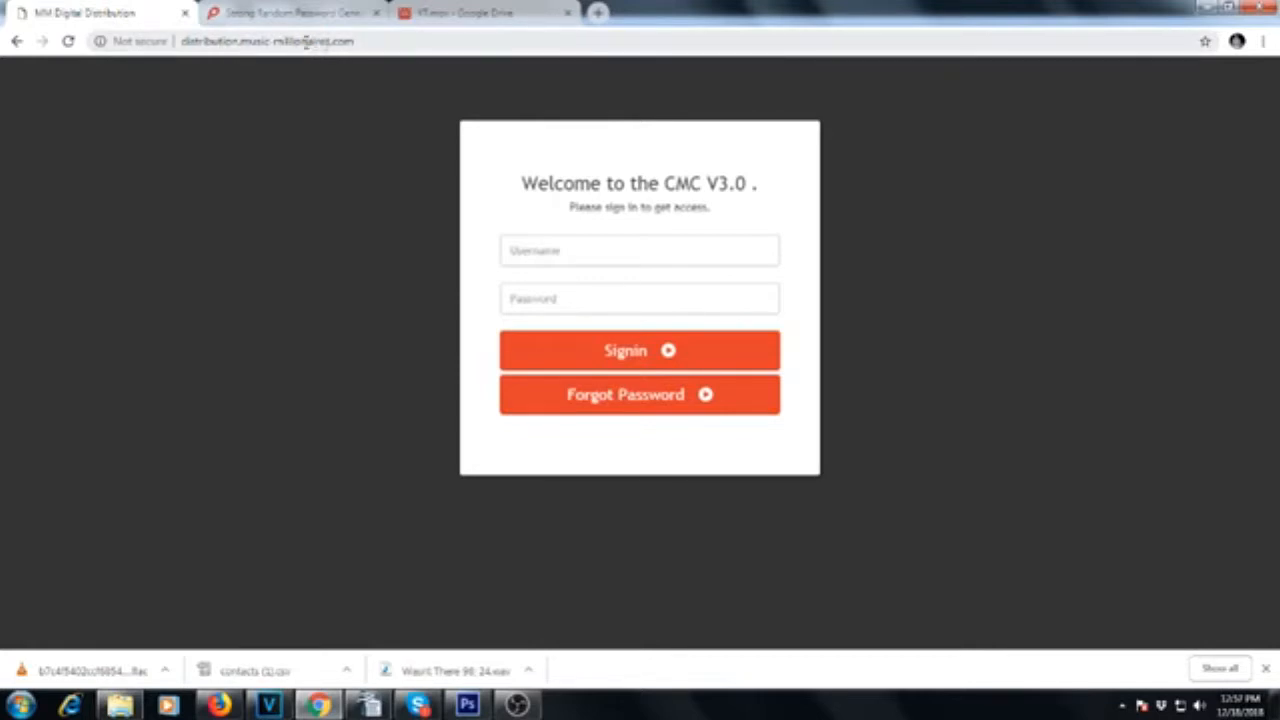
Step: Sign in with the saved username and the account password, and dismiss the browser's downloads bar
click(533, 258)
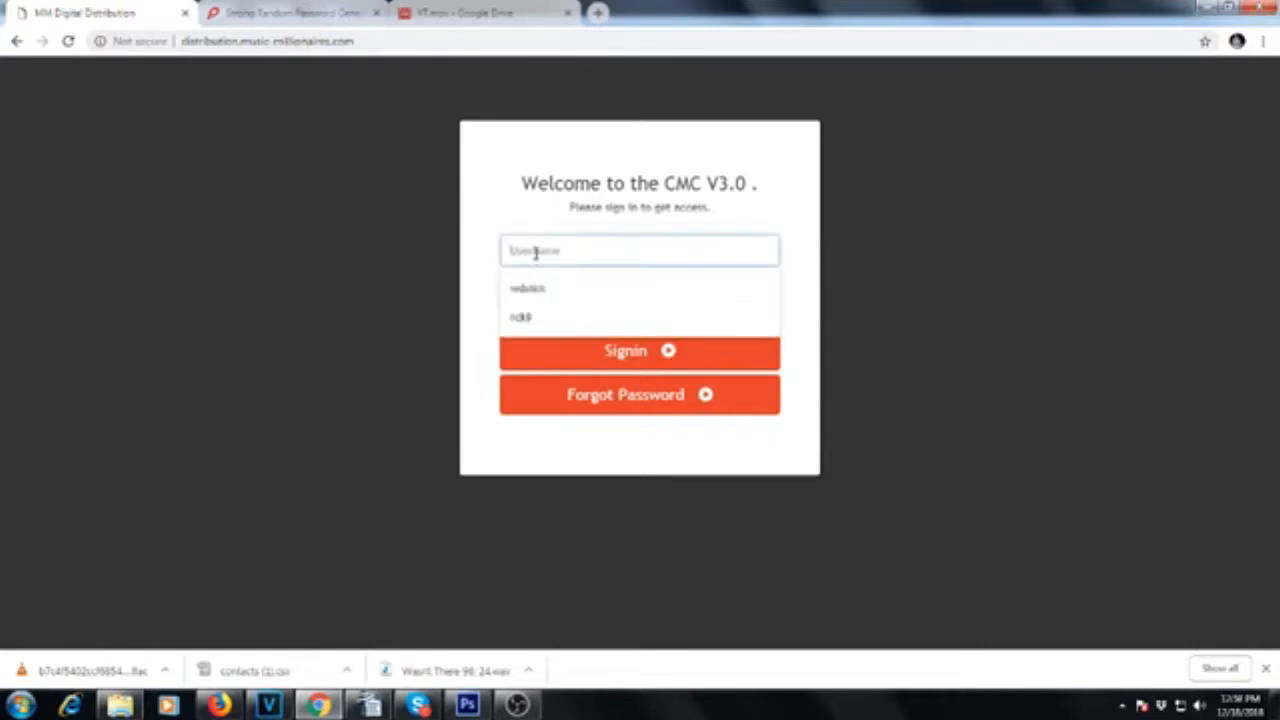
click(537, 288)
click(538, 298)
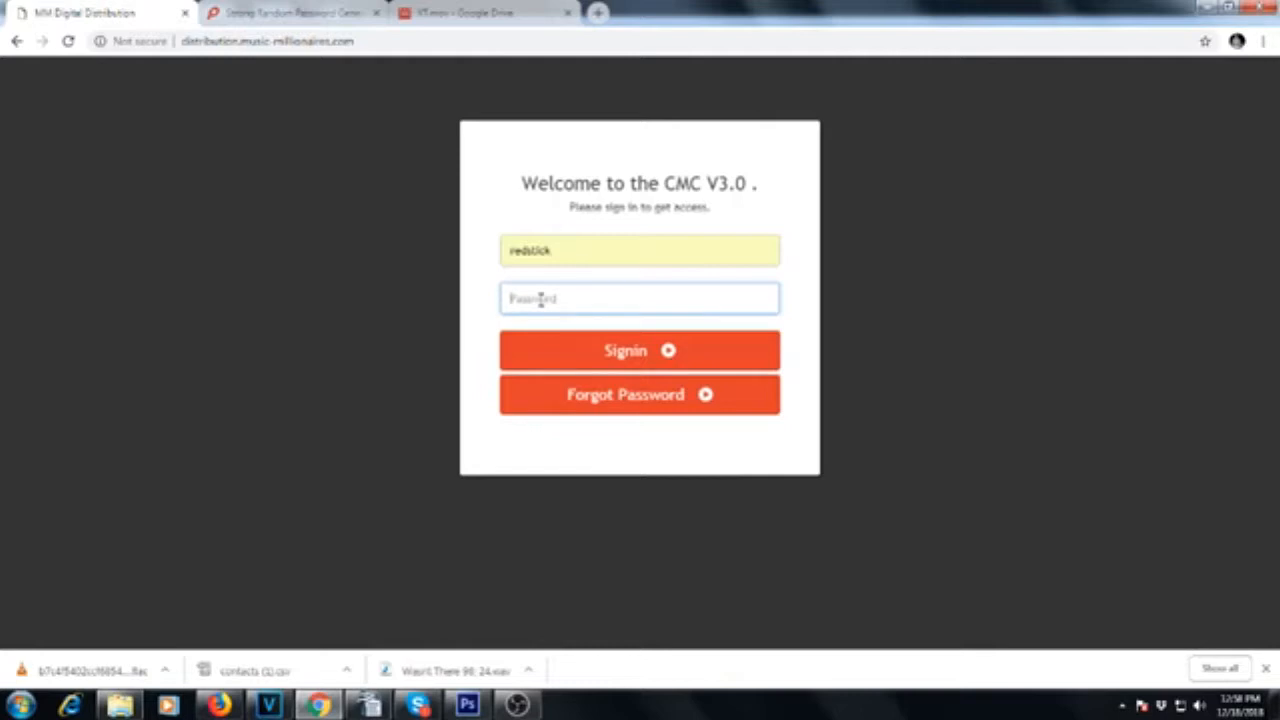
text(****************)
key(Return)
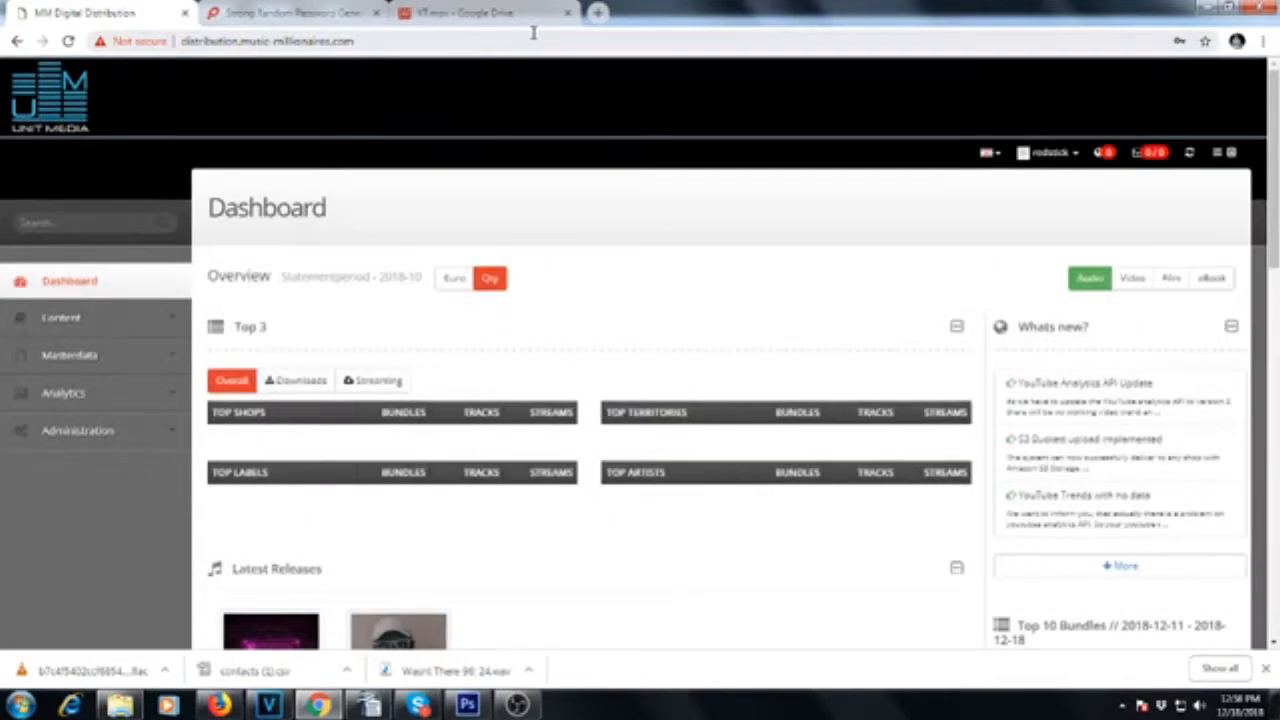
click(1265, 668)
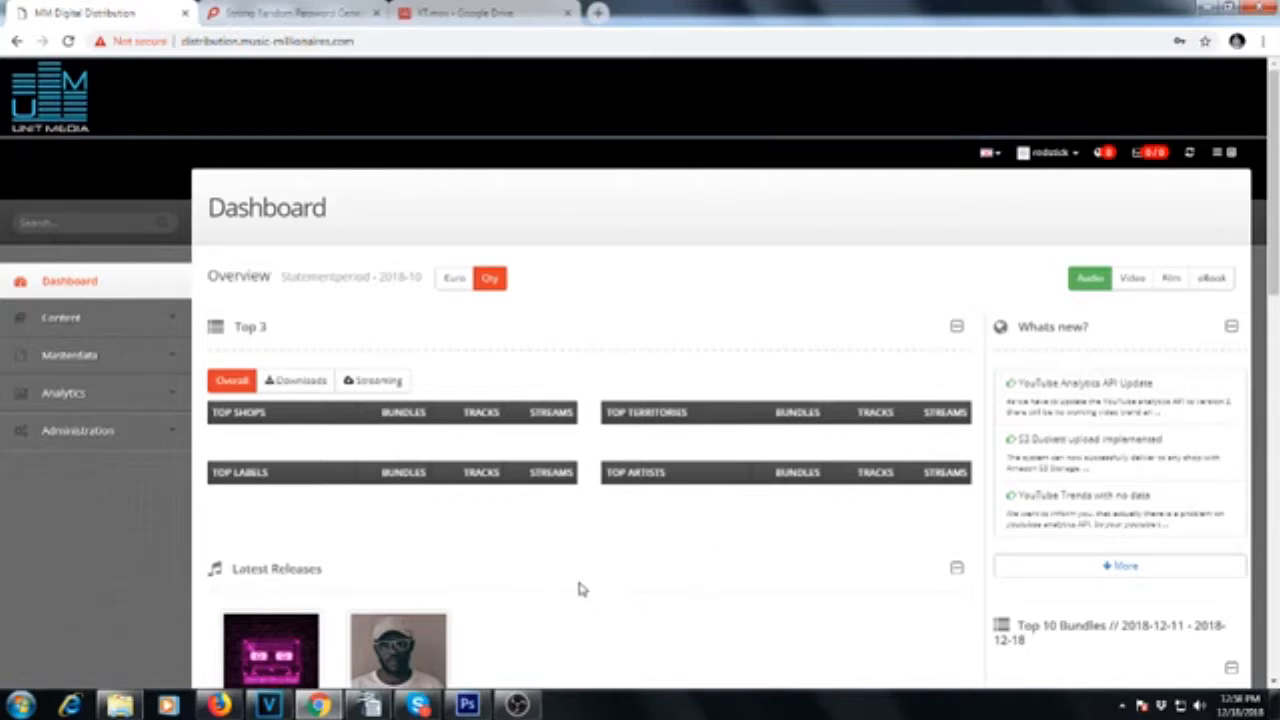
Step: Look over the dashboard's overview and latest releases and expand the audio content options
scroll(580, 589, down, 2)
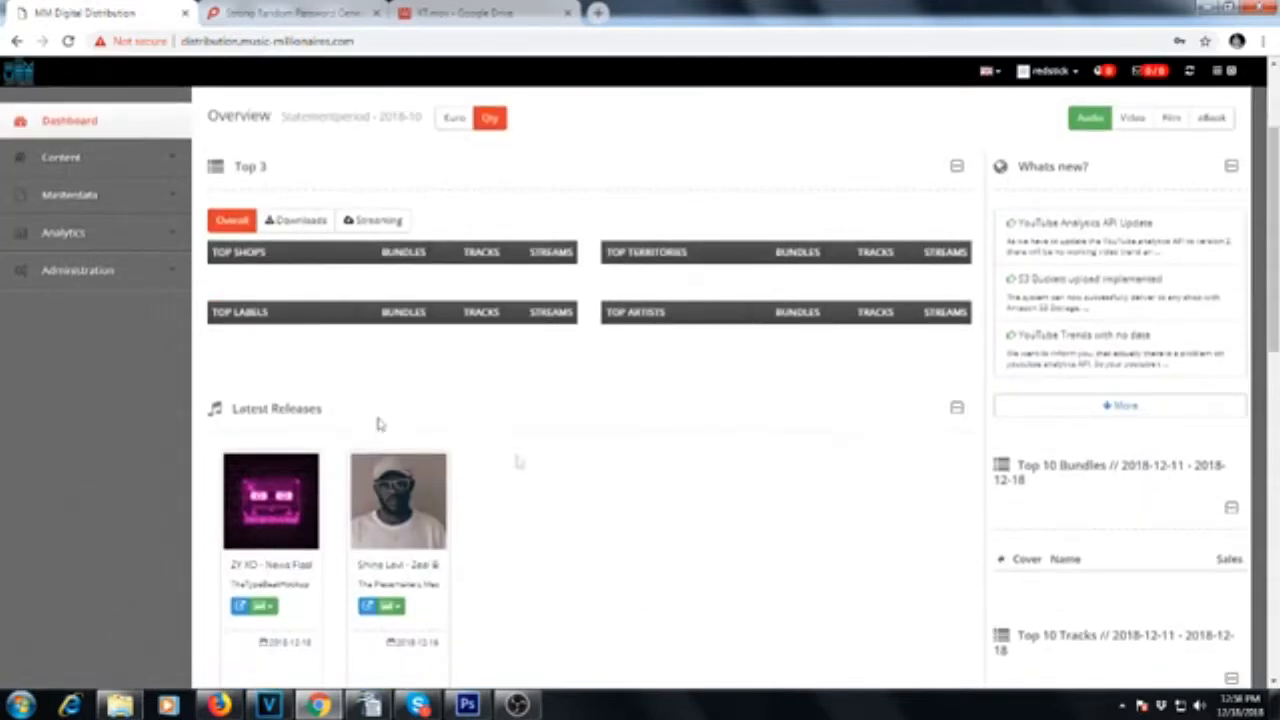
scroll(630, 517, up, 1)
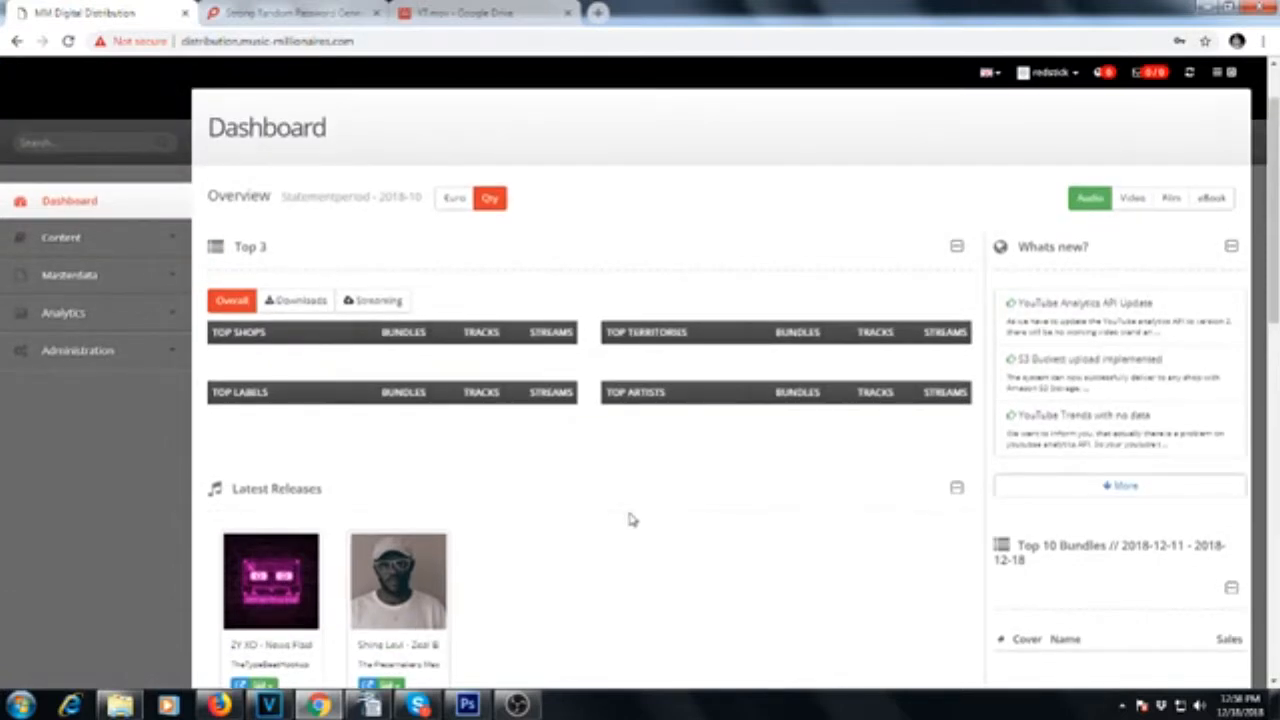
scroll(622, 522, up, 1)
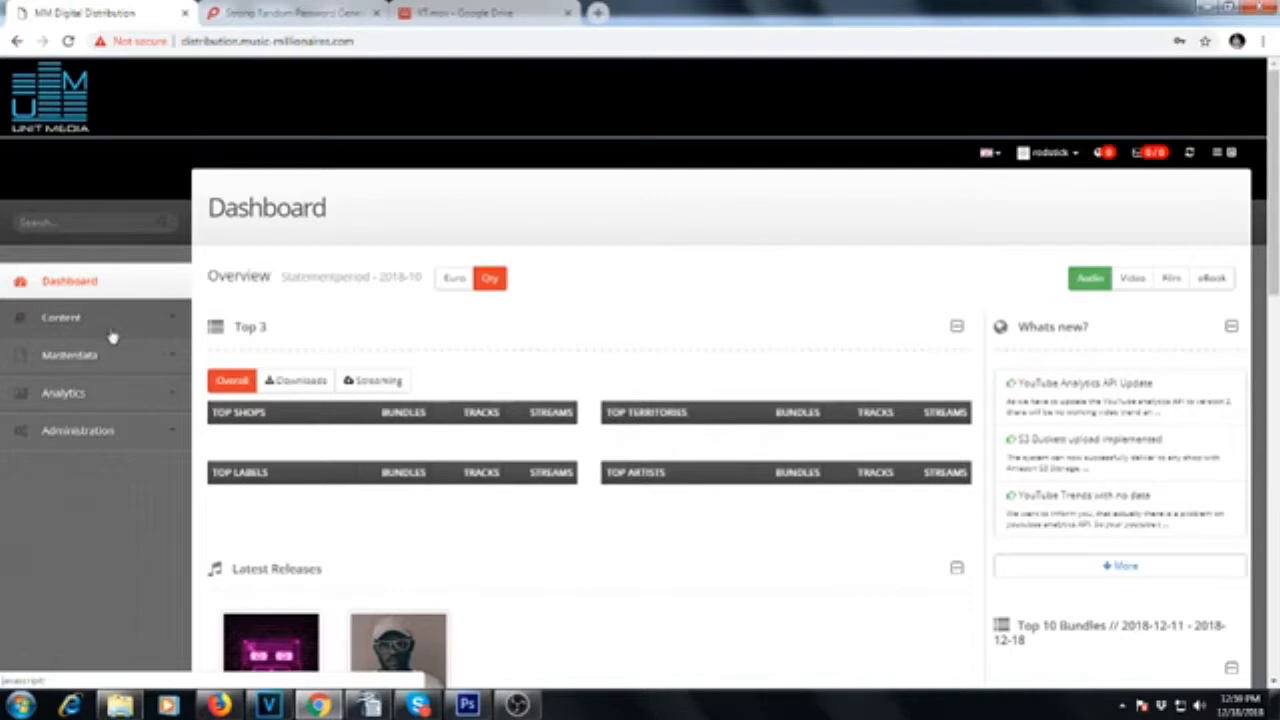
click(170, 324)
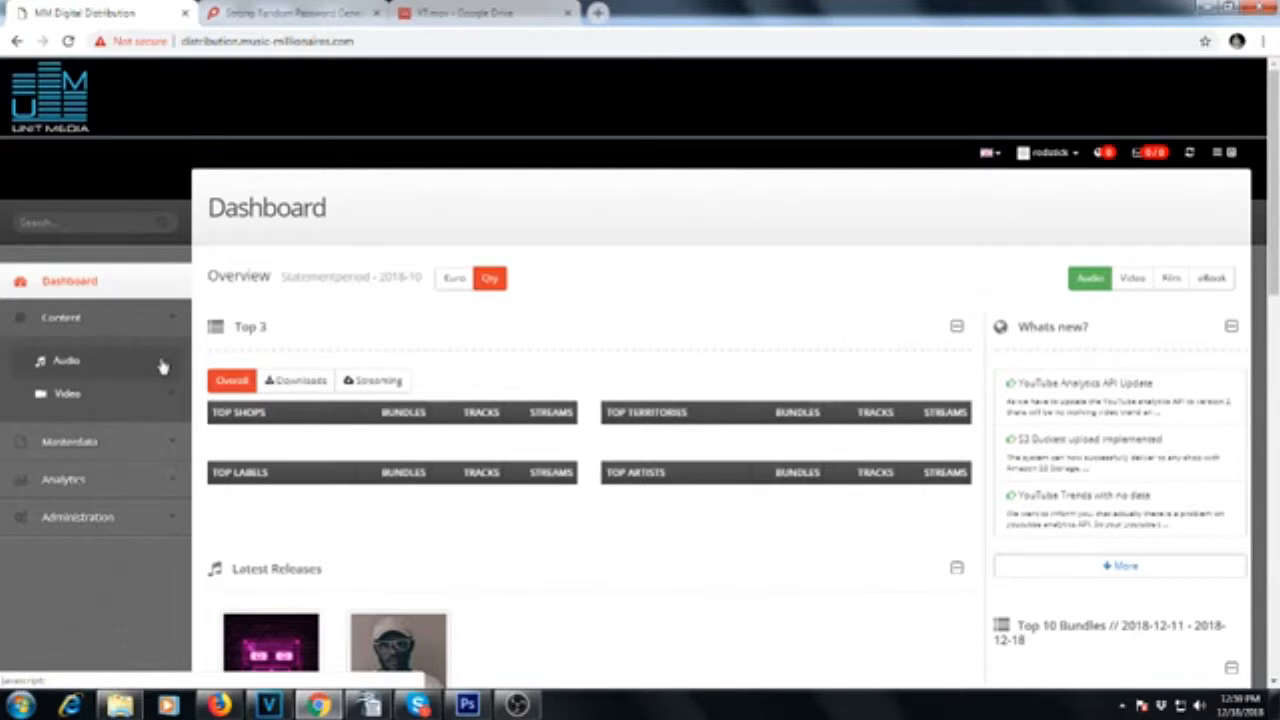
click(162, 367)
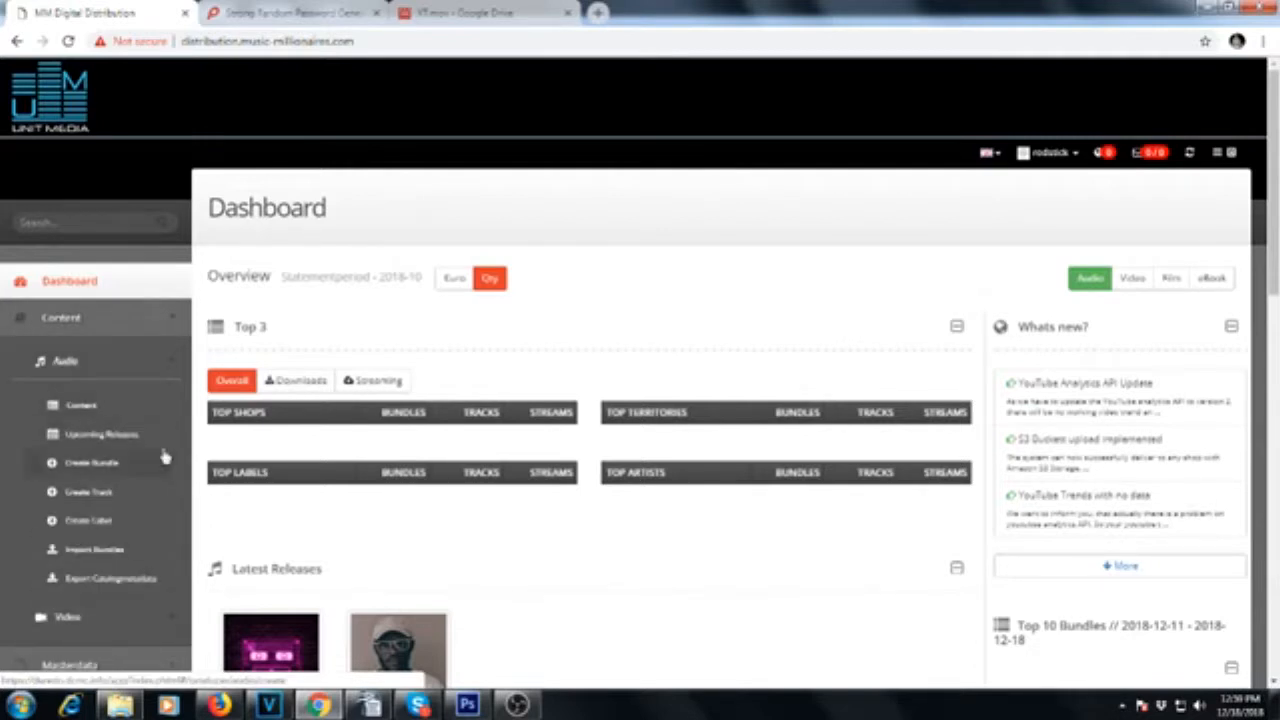
Step: Open the form for creating an audio label and enter the placeholder label name "Hididpla"
click(68, 531)
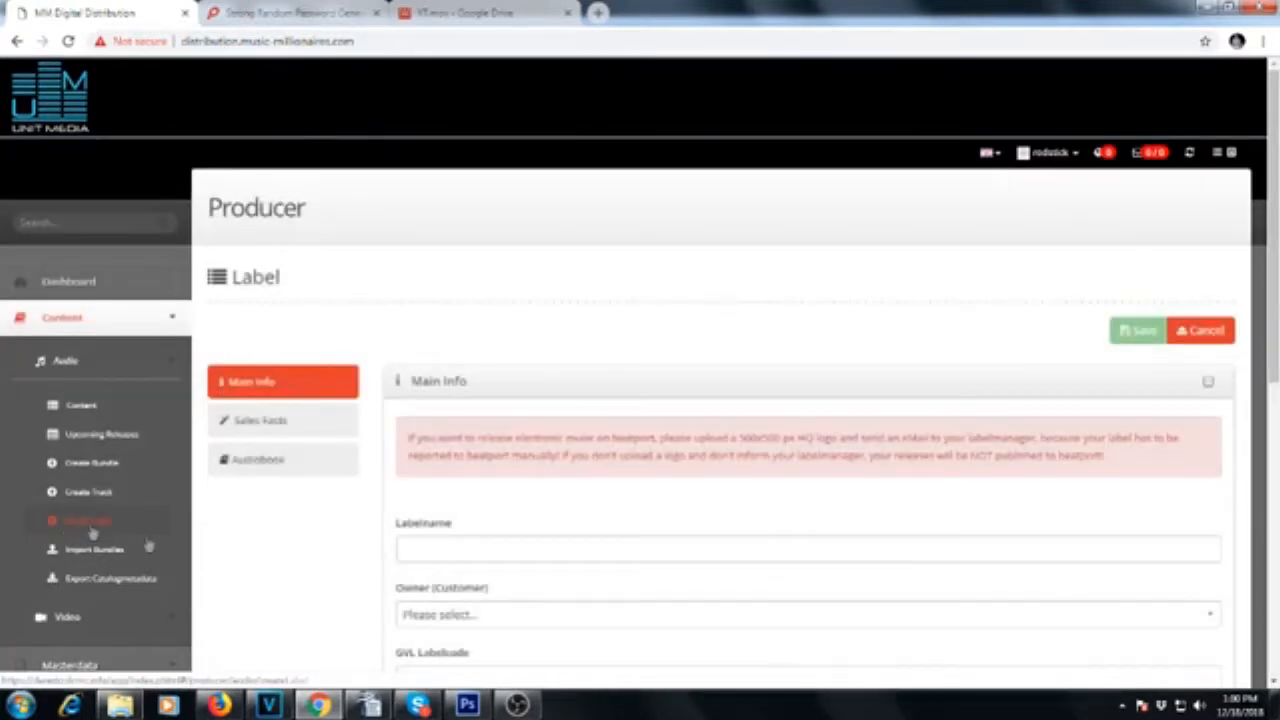
scroll(640, 535, down, 1)
click(620, 469)
text(Hidelpla)
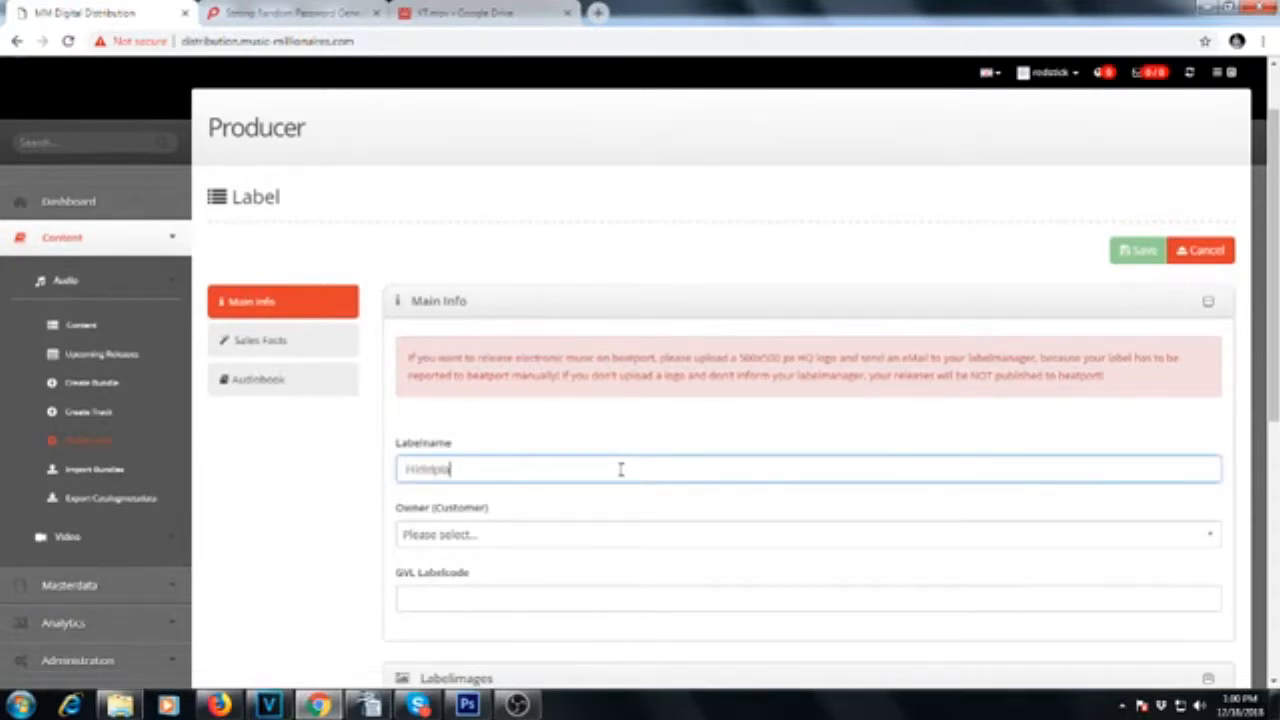
click(638, 548)
click(322, 480)
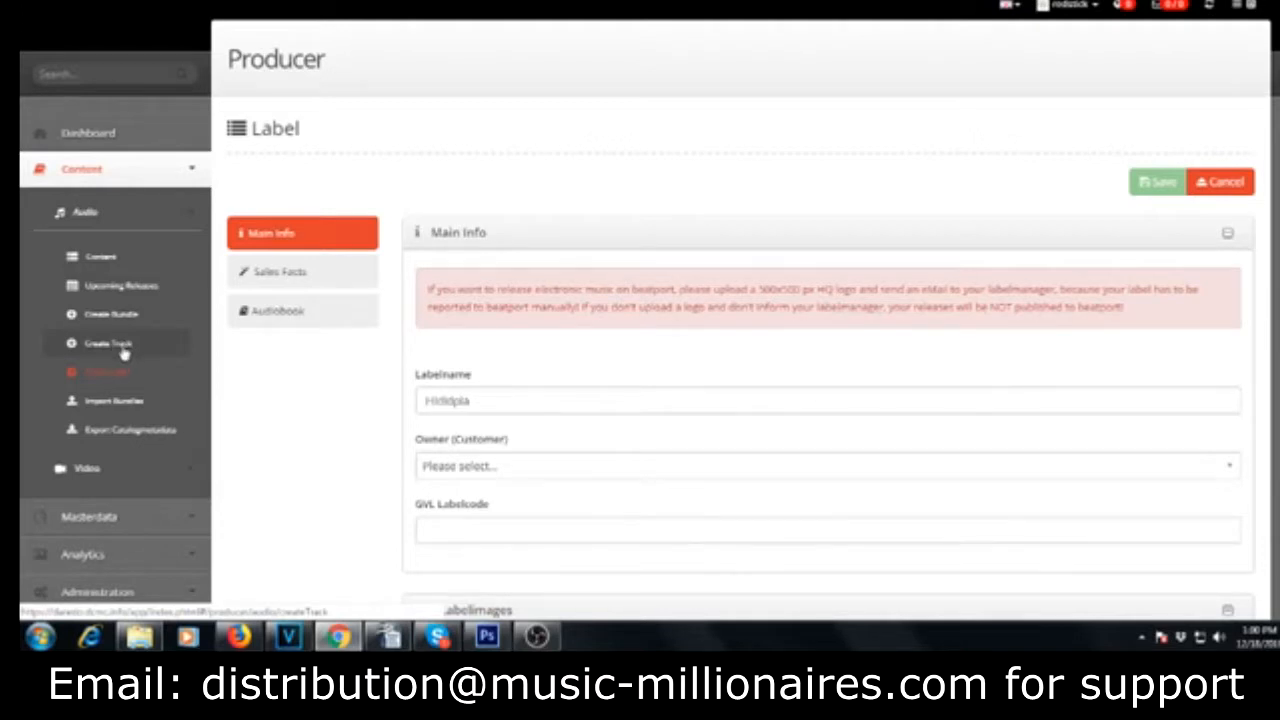
Step: Create a new audio track and request an ISRC for it from the system
click(124, 350)
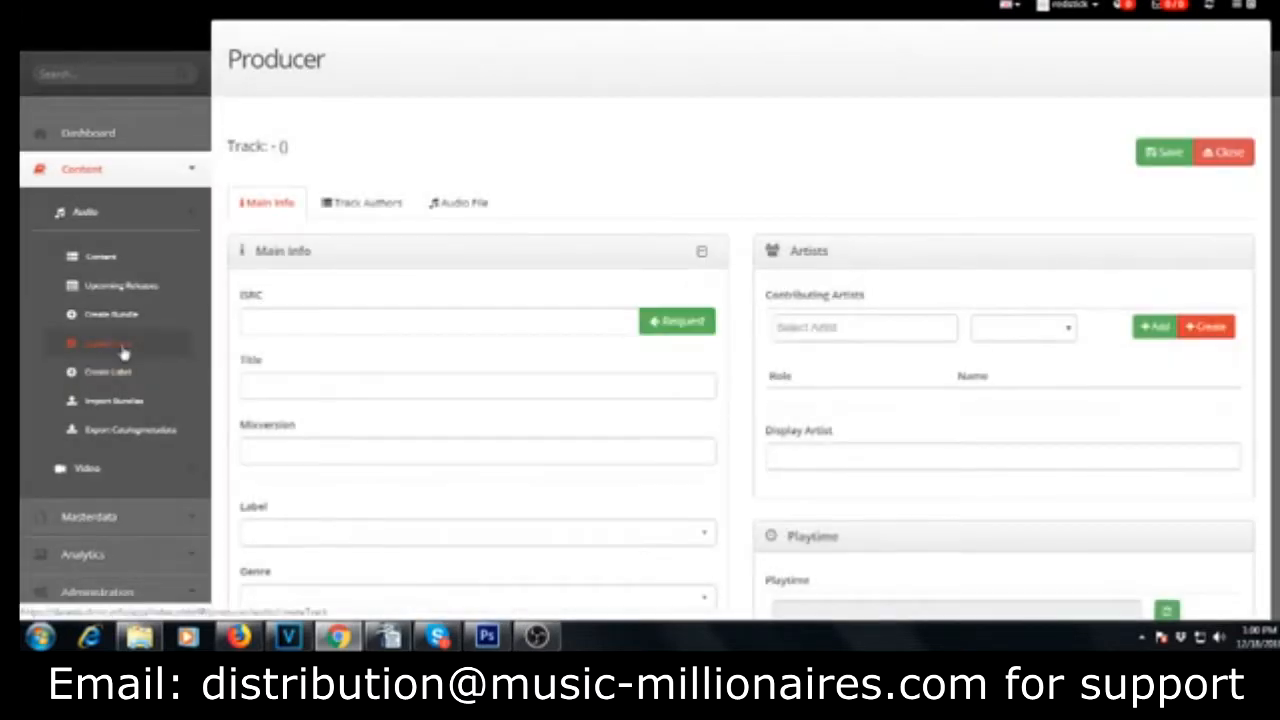
click(124, 352)
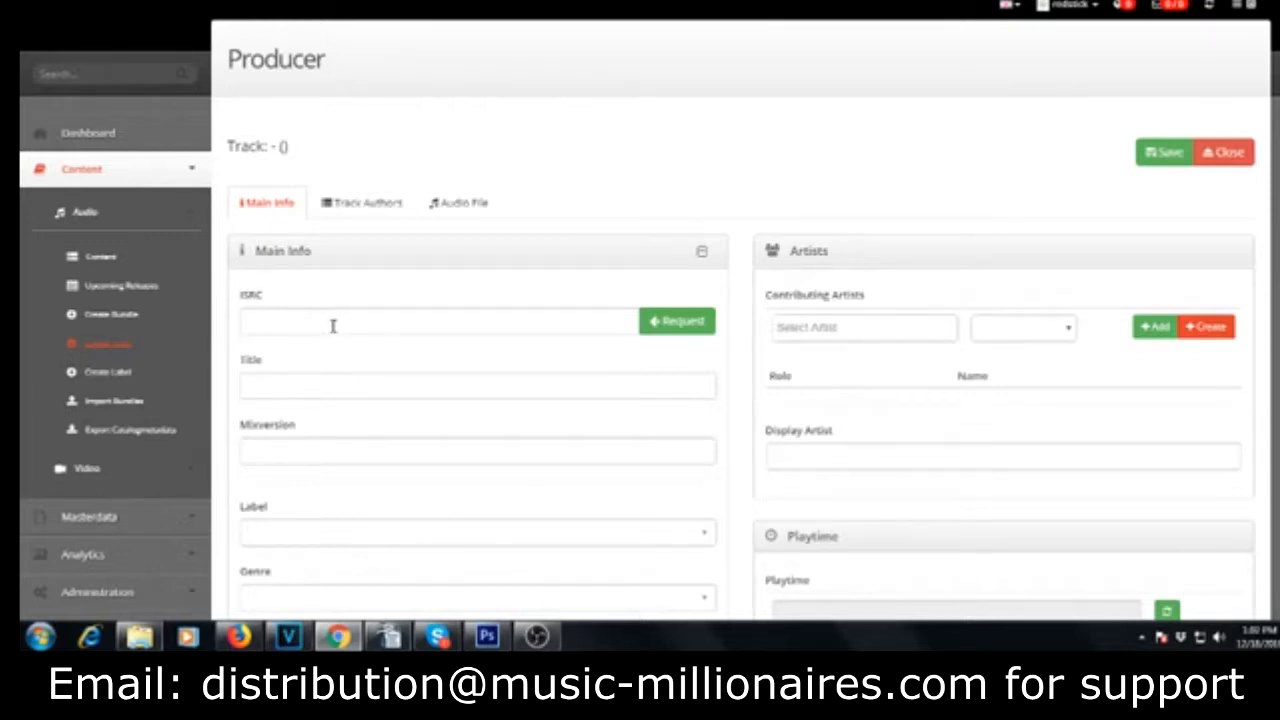
click(670, 338)
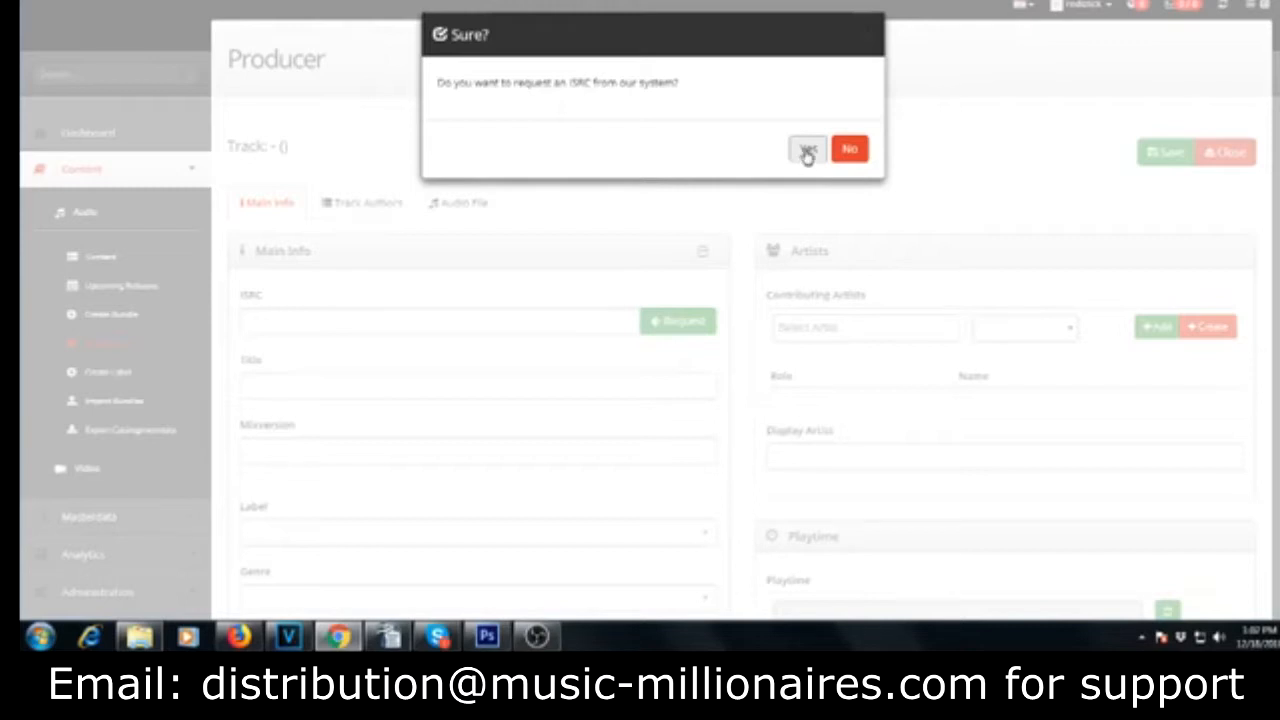
click(807, 150)
Step: Give the track the title "Tha Piecemakerz" and the mix version "Instrumental"
click(566, 389)
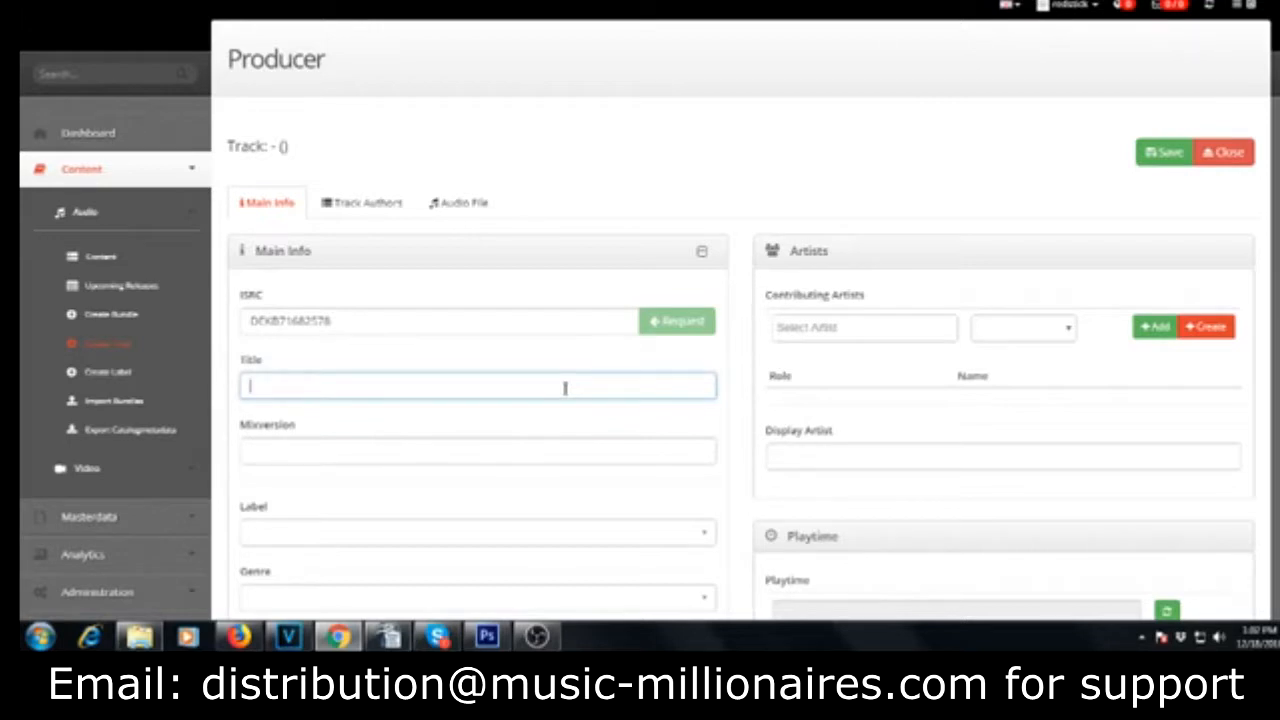
text(Tha Piecemakerz)
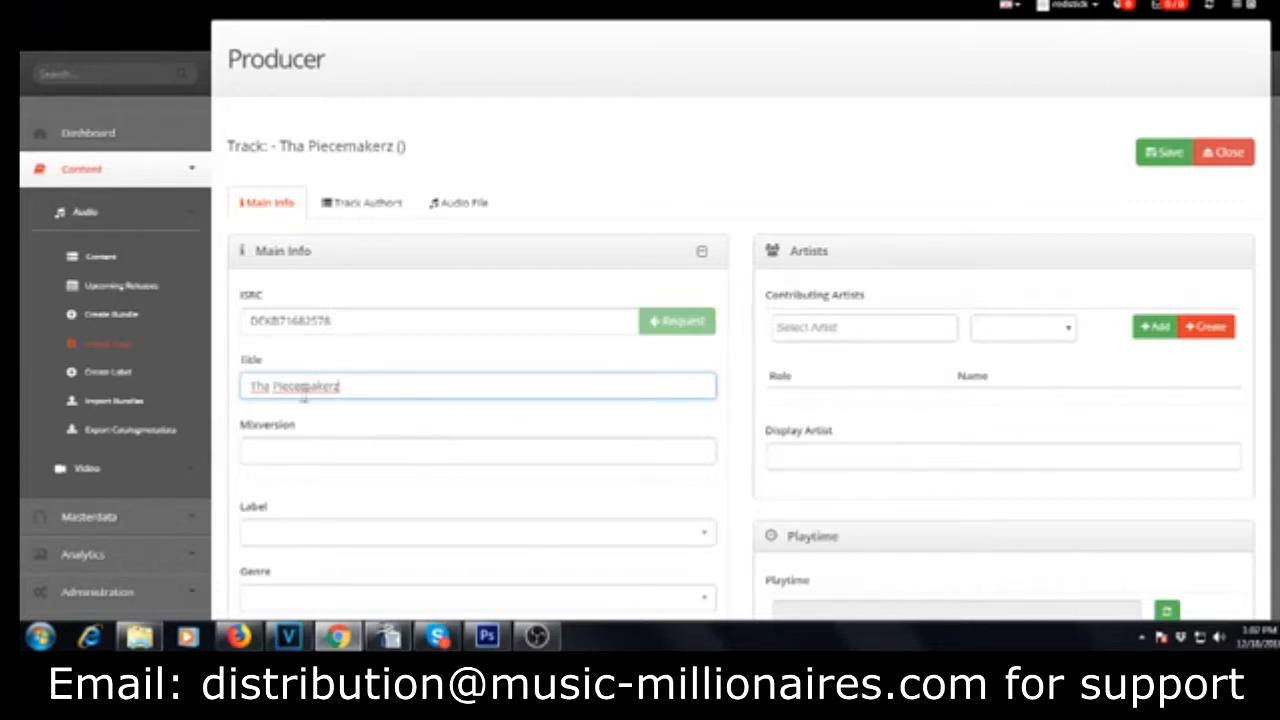
drag(348, 387, 214, 394)
click(365, 424)
click(366, 449)
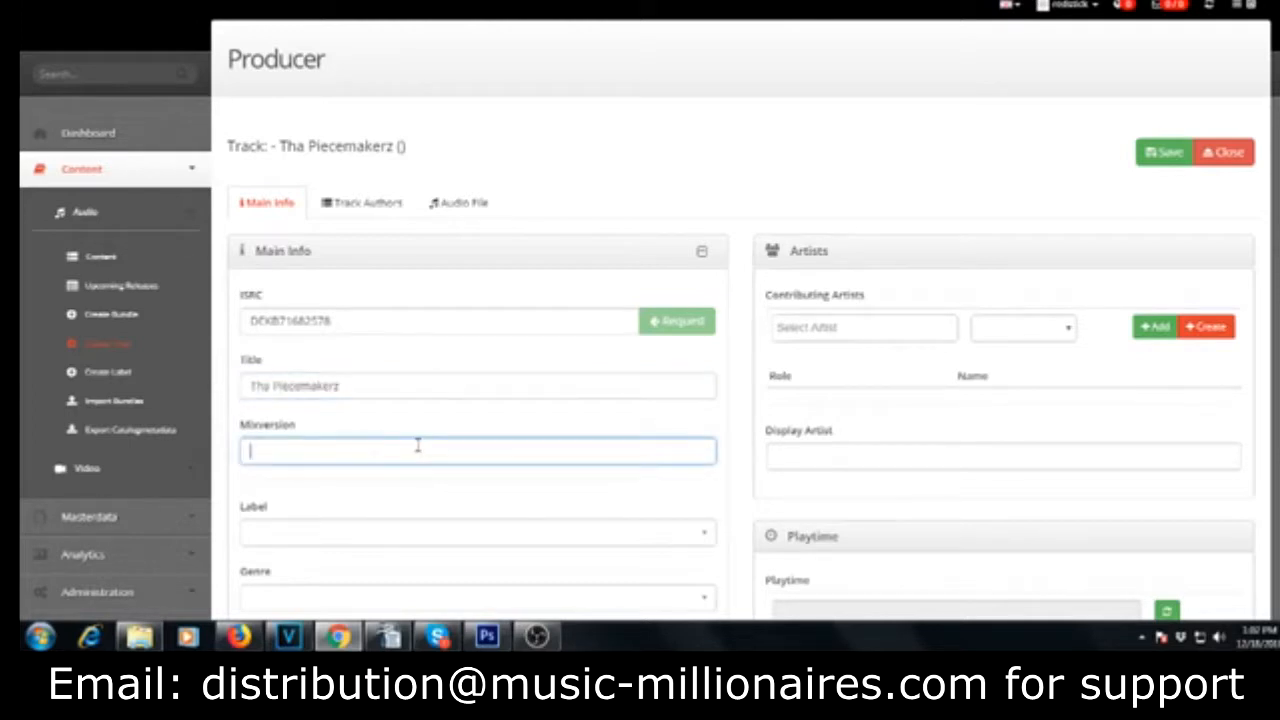
text(Instrumental)
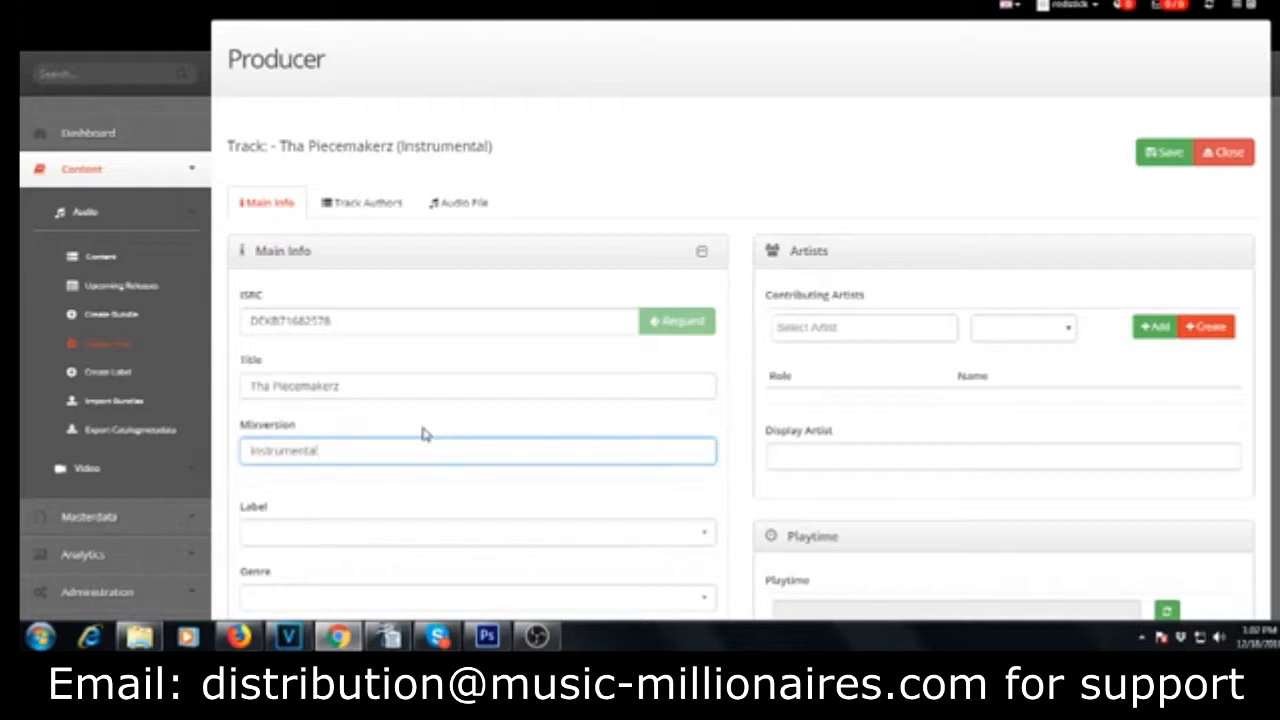
click(400, 492)
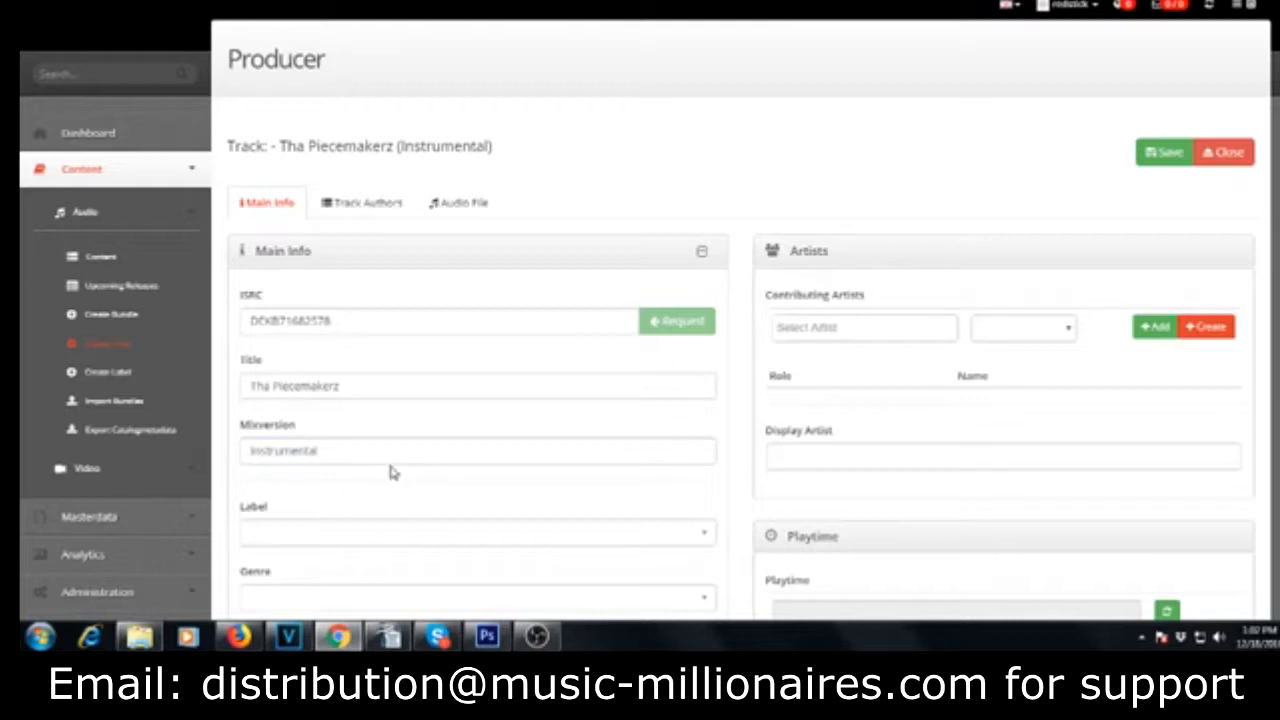
Step: Set the track's label to Tha Piecemakerz Media (Red Stick Communications & Media Llc) and its genre to Hip Hop
scroll(440, 478, down, 1)
click(445, 457)
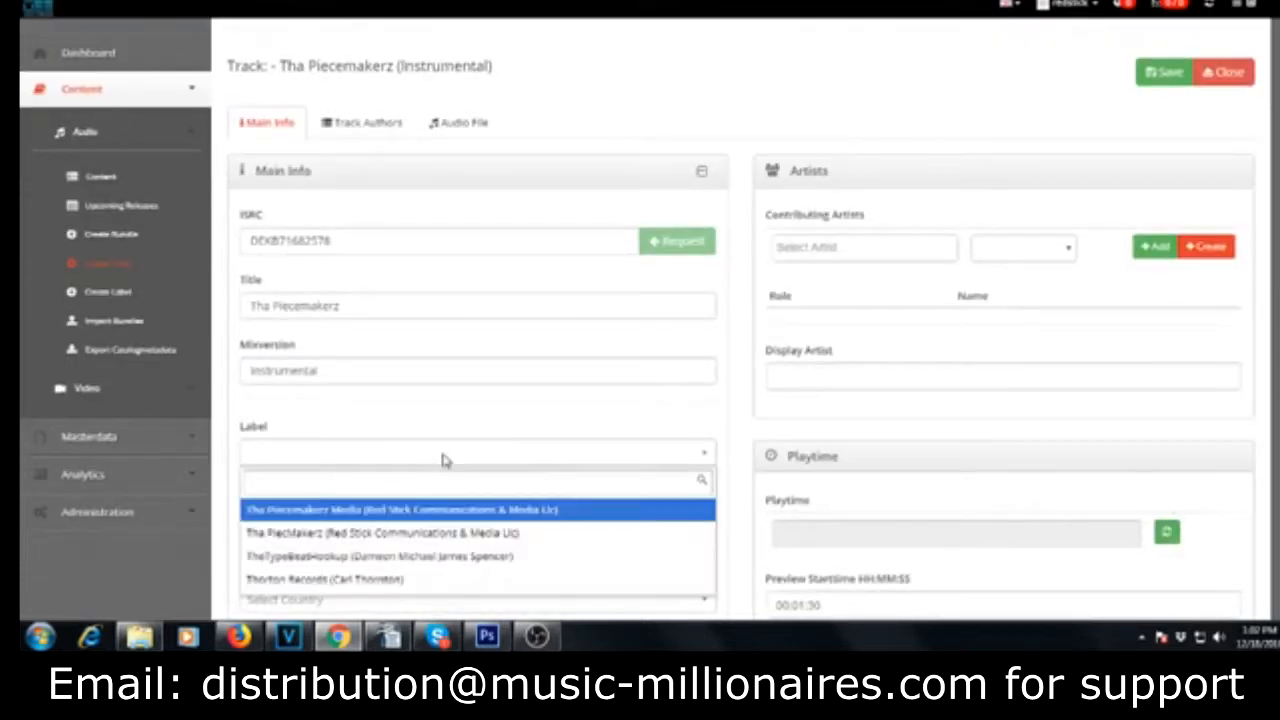
click(405, 515)
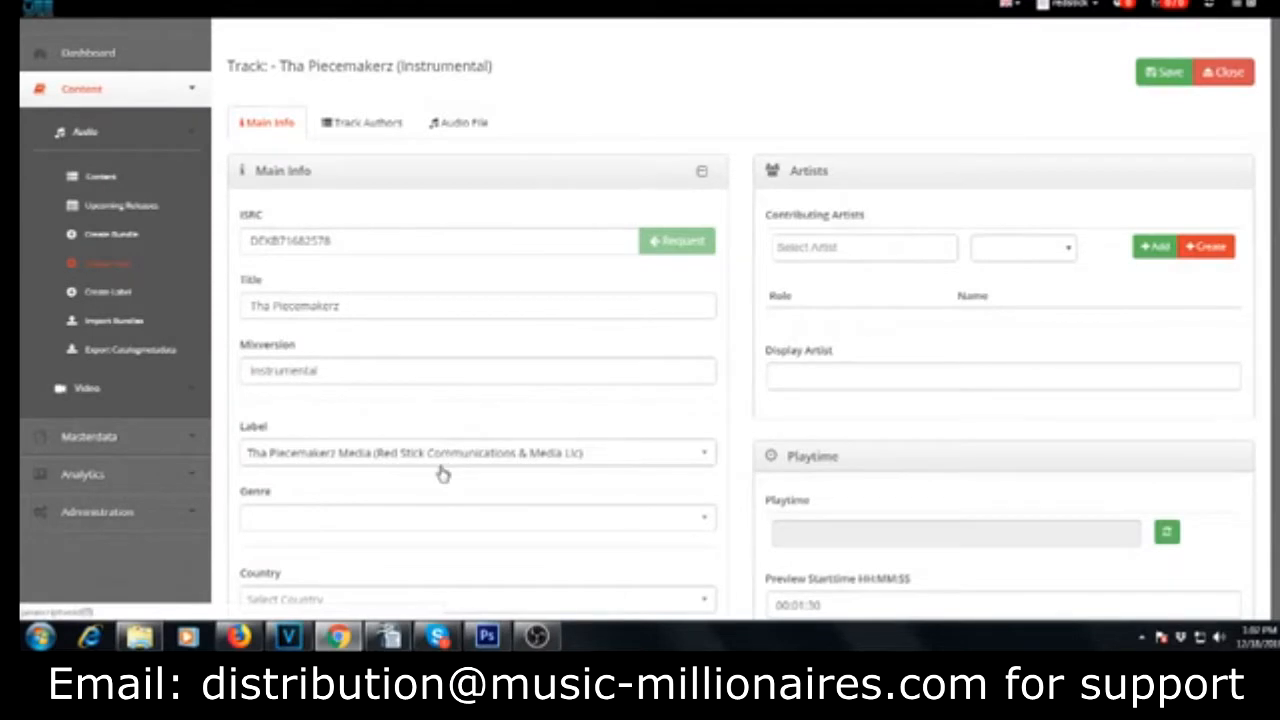
scroll(441, 472, down, 1)
click(441, 446)
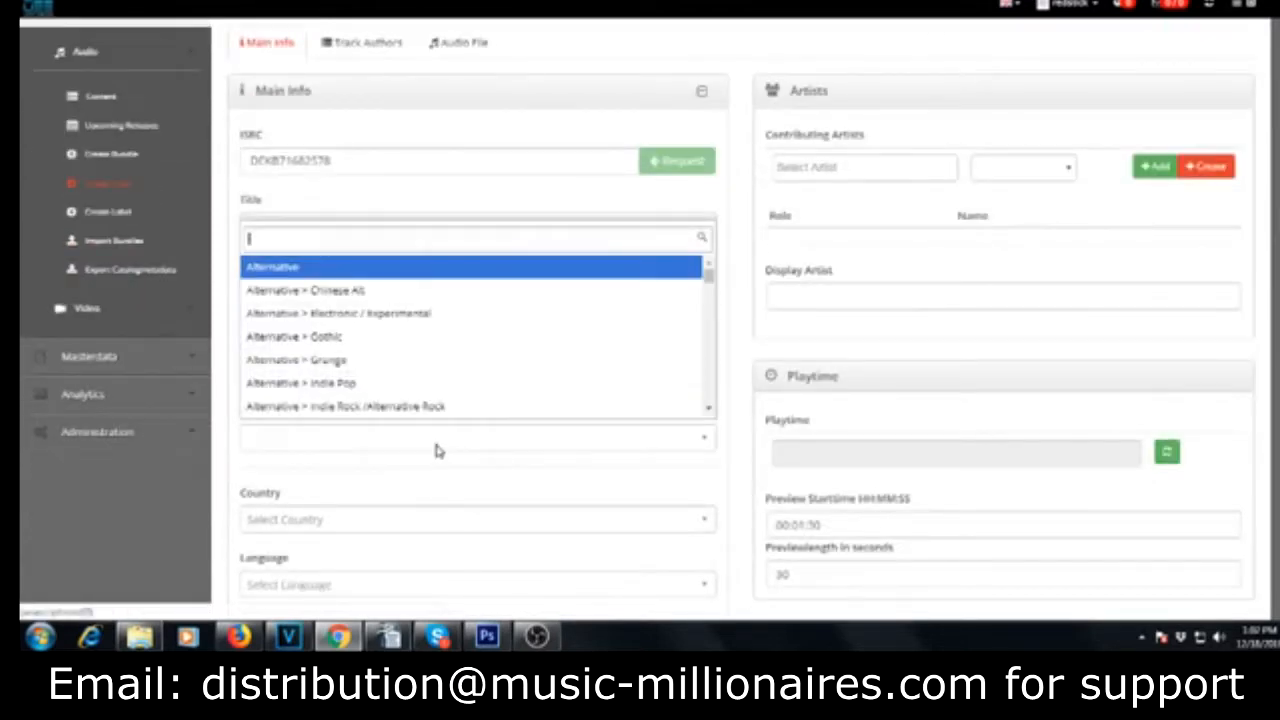
text(Hip hop)
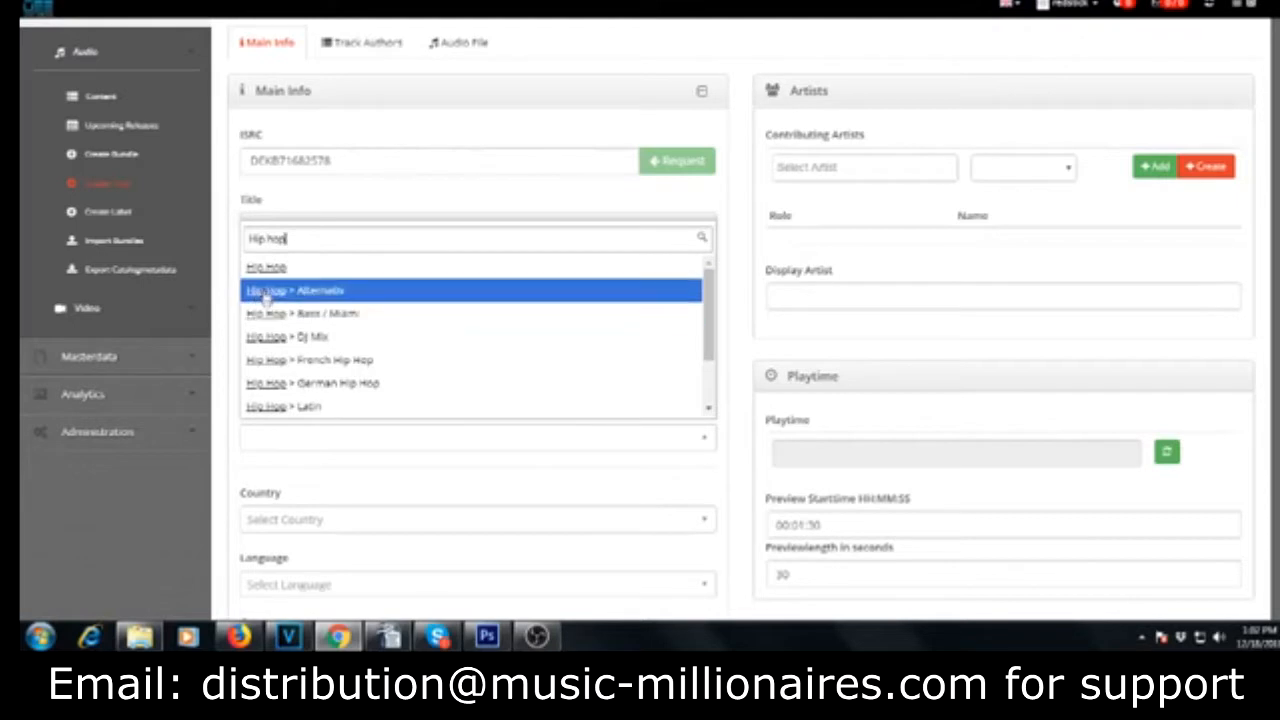
click(265, 270)
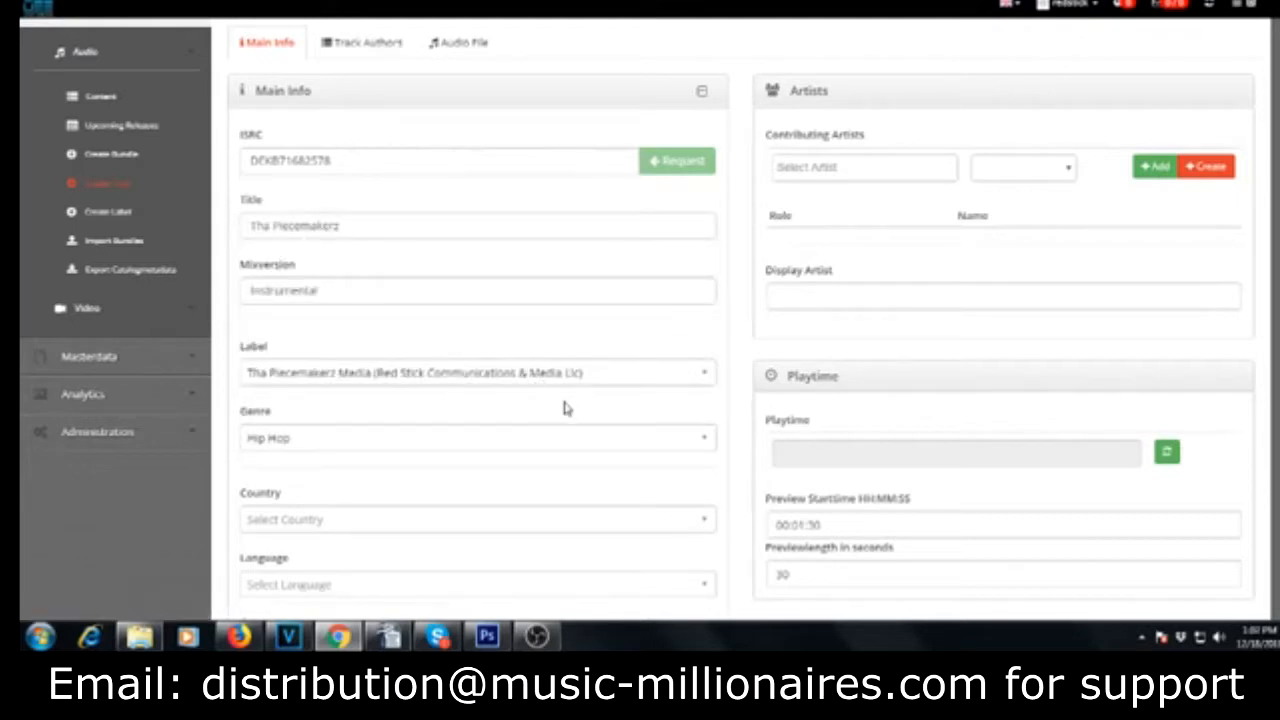
Step: Set the track's country to United States and its language to English
scroll(589, 461, down, 1)
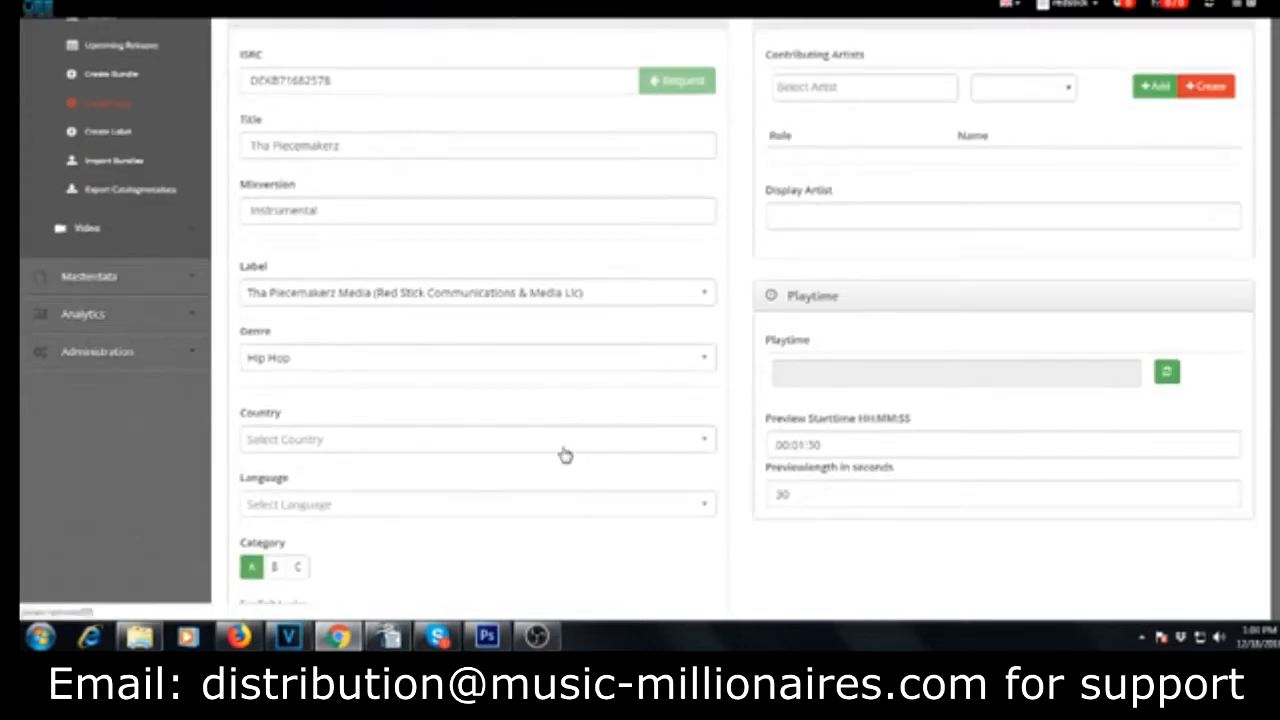
click(561, 445)
text(United State)
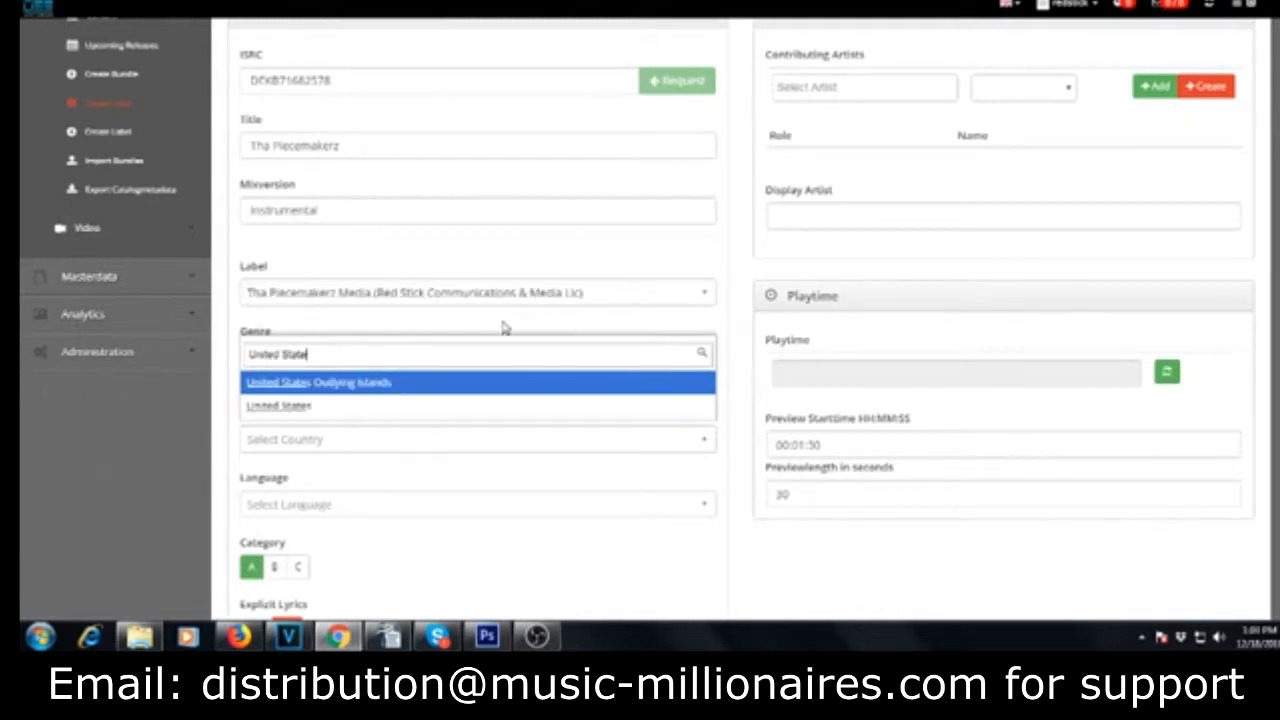
click(255, 408)
click(297, 506)
text(Englis)
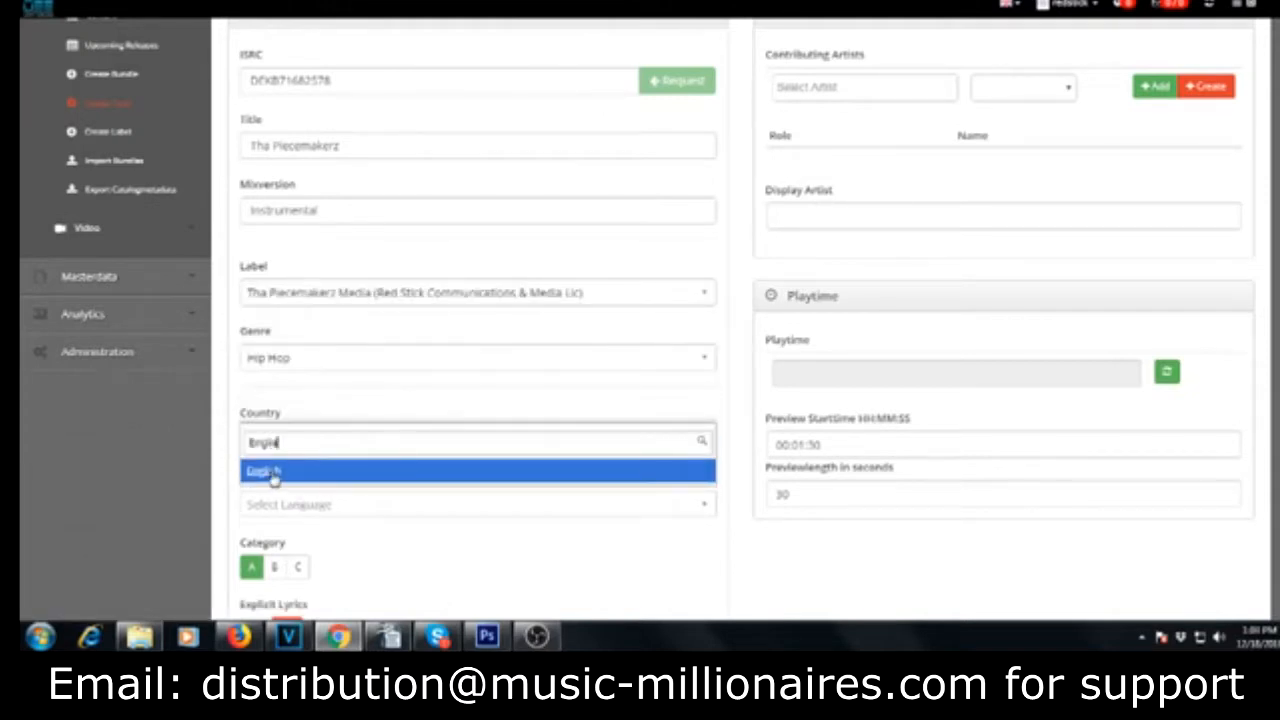
click(409, 467)
Step: Search the contributing artists for SG-1
scroll(468, 480, down, 1)
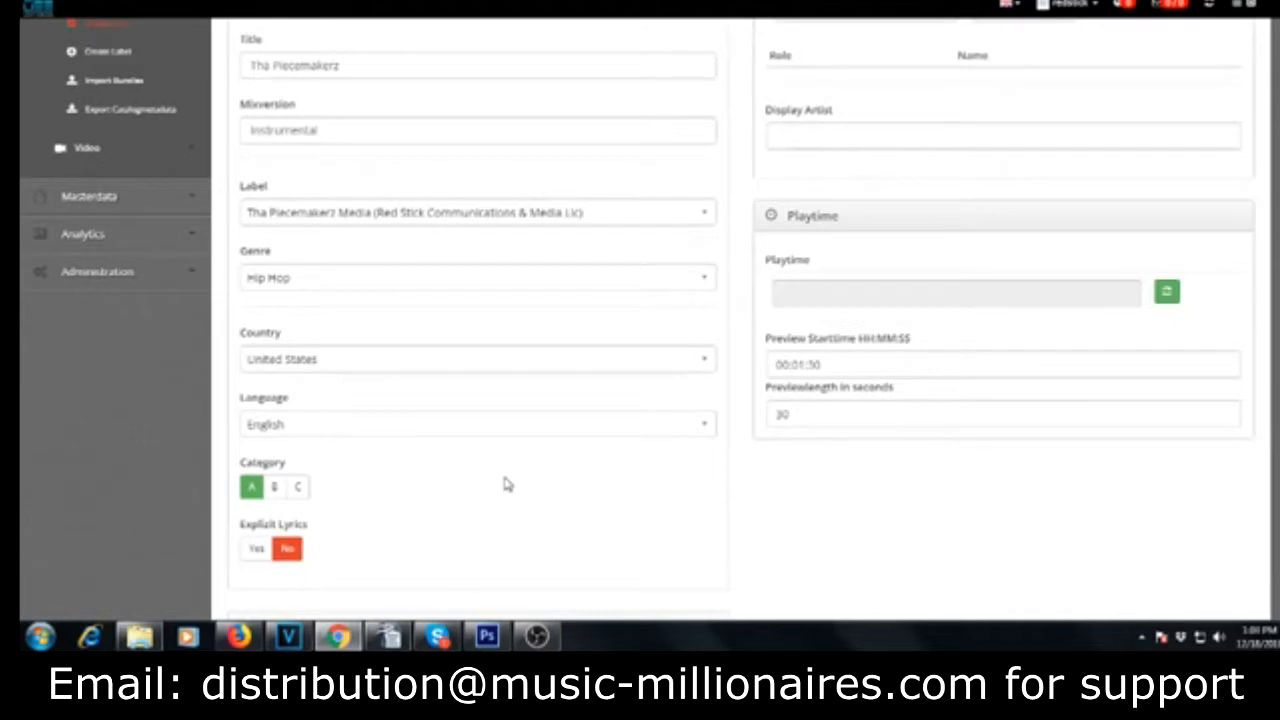
scroll(505, 484, up, 1)
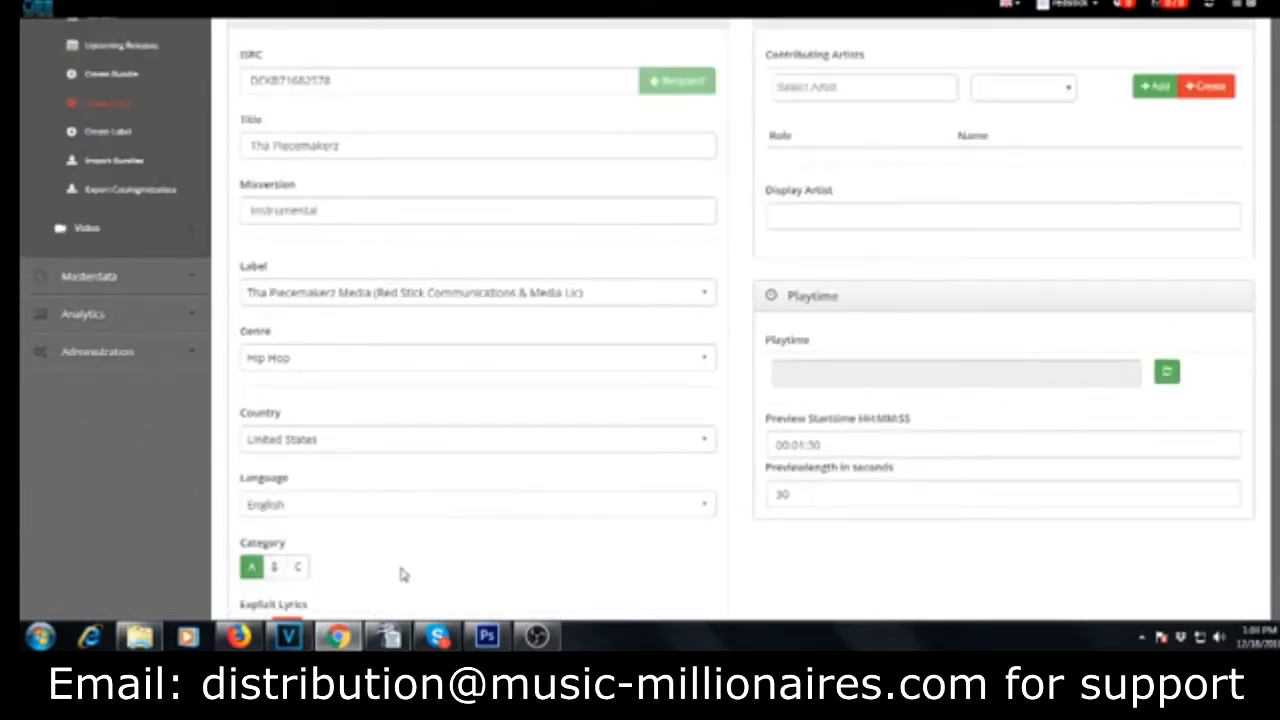
scroll(390, 569, down, 1)
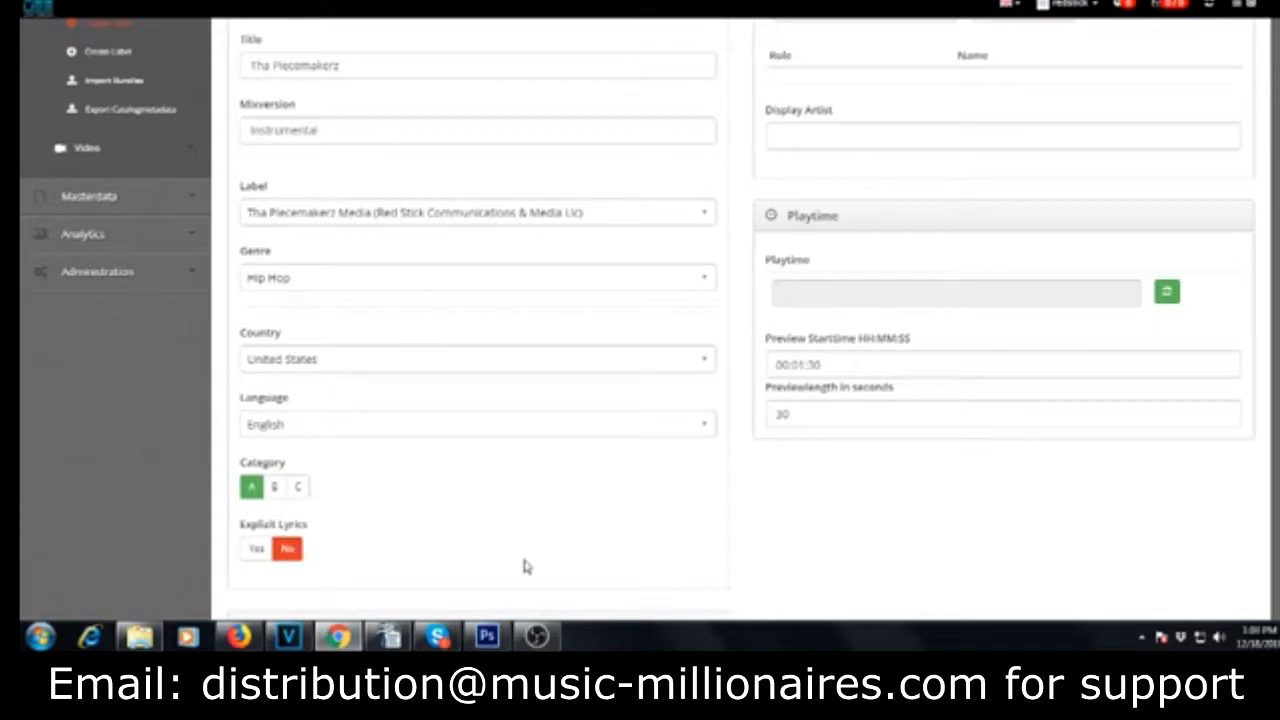
scroll(560, 570, up, 3)
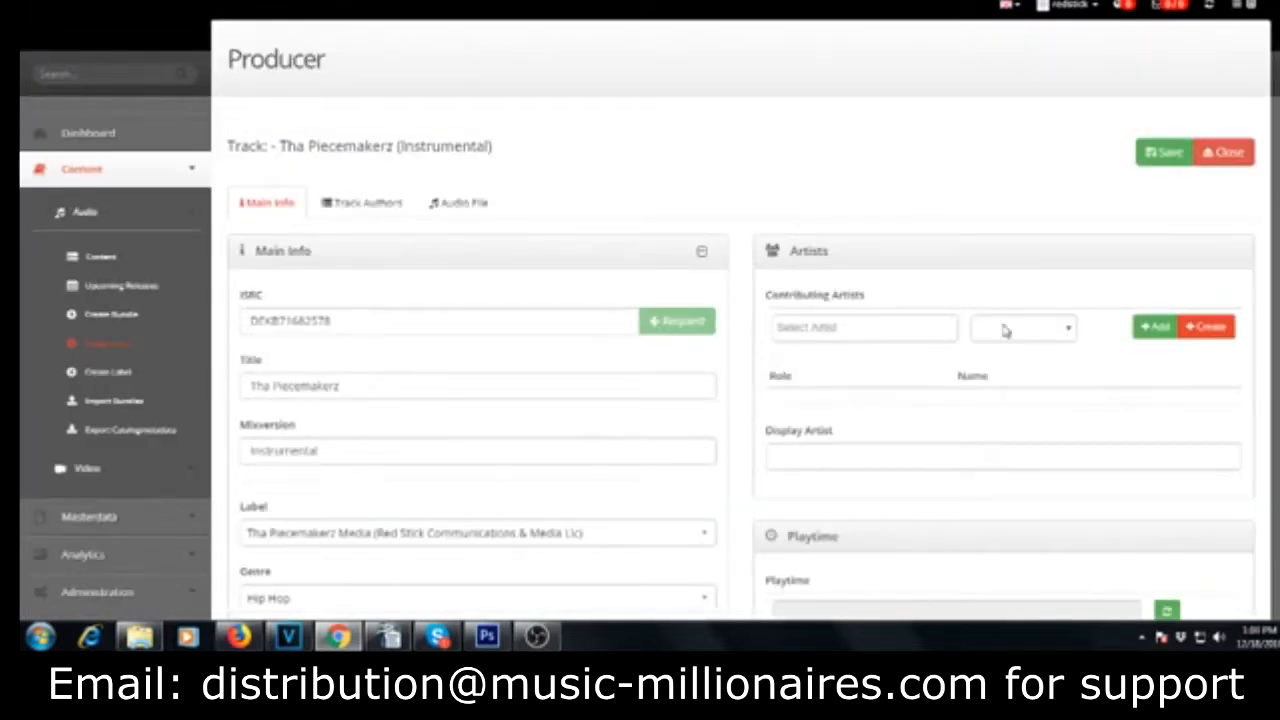
click(912, 328)
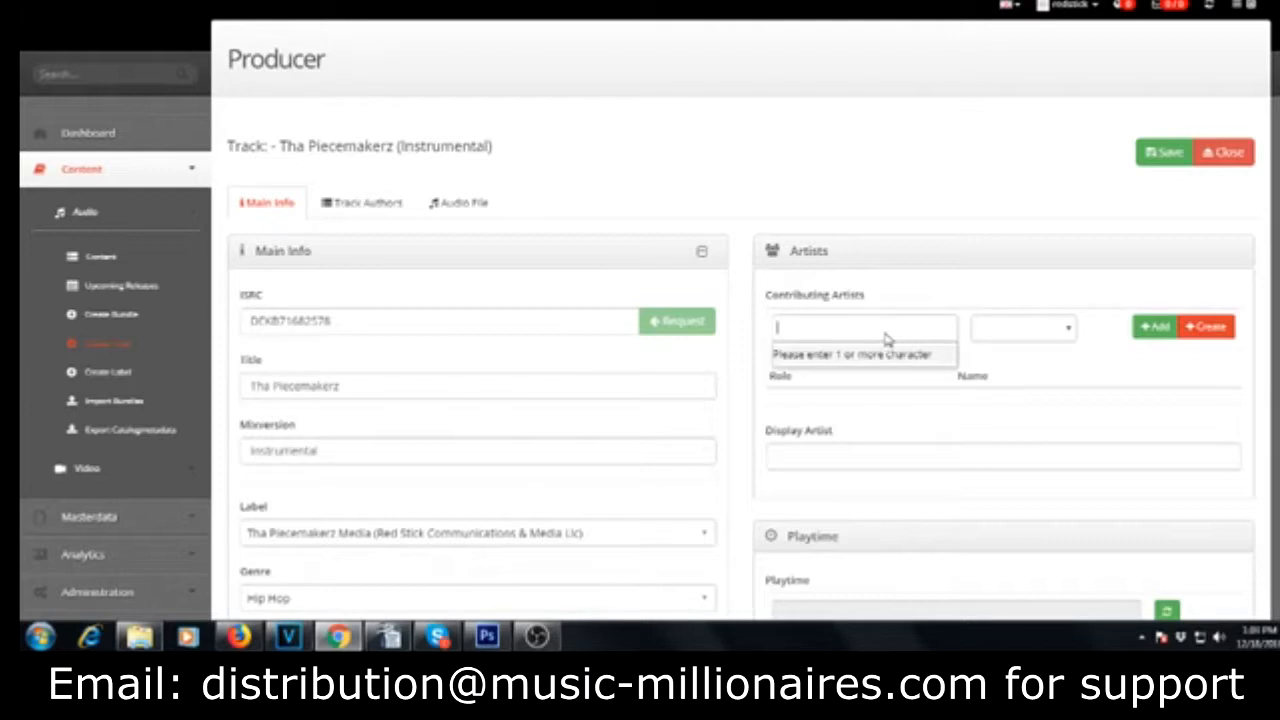
text(BG-1)
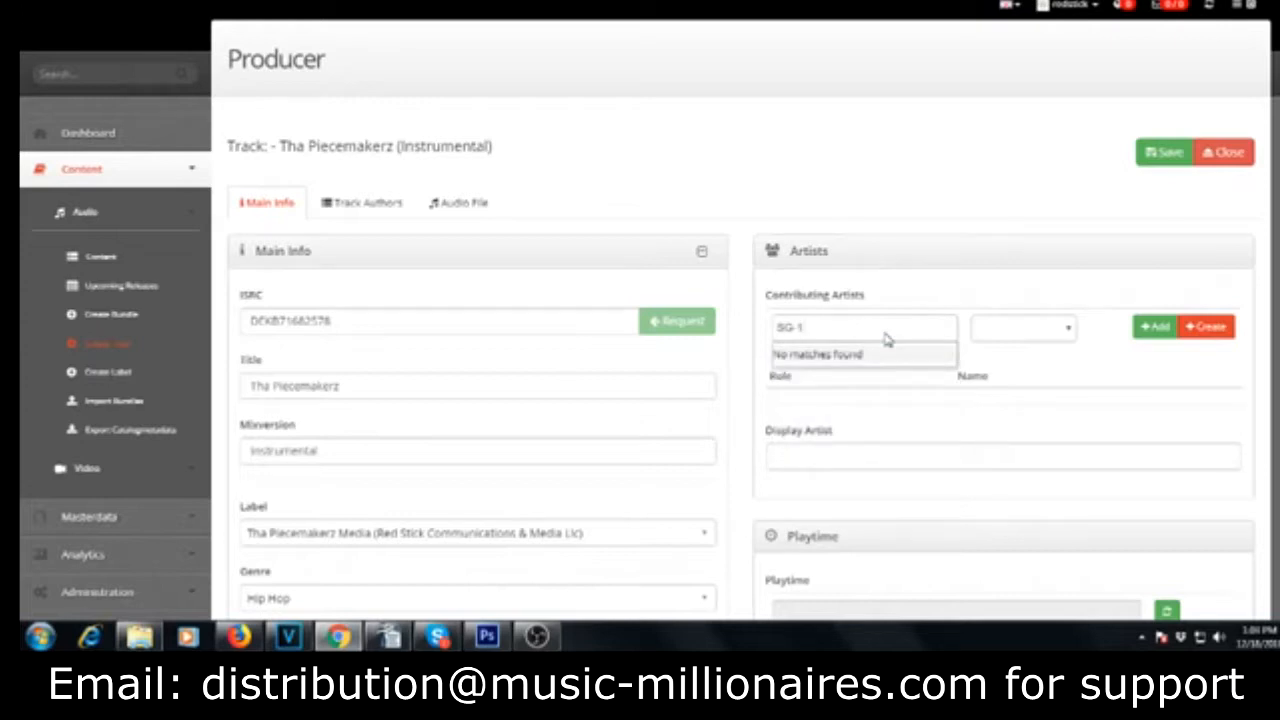
Step: Create a new artist named SG-1 and save it
click(1197, 328)
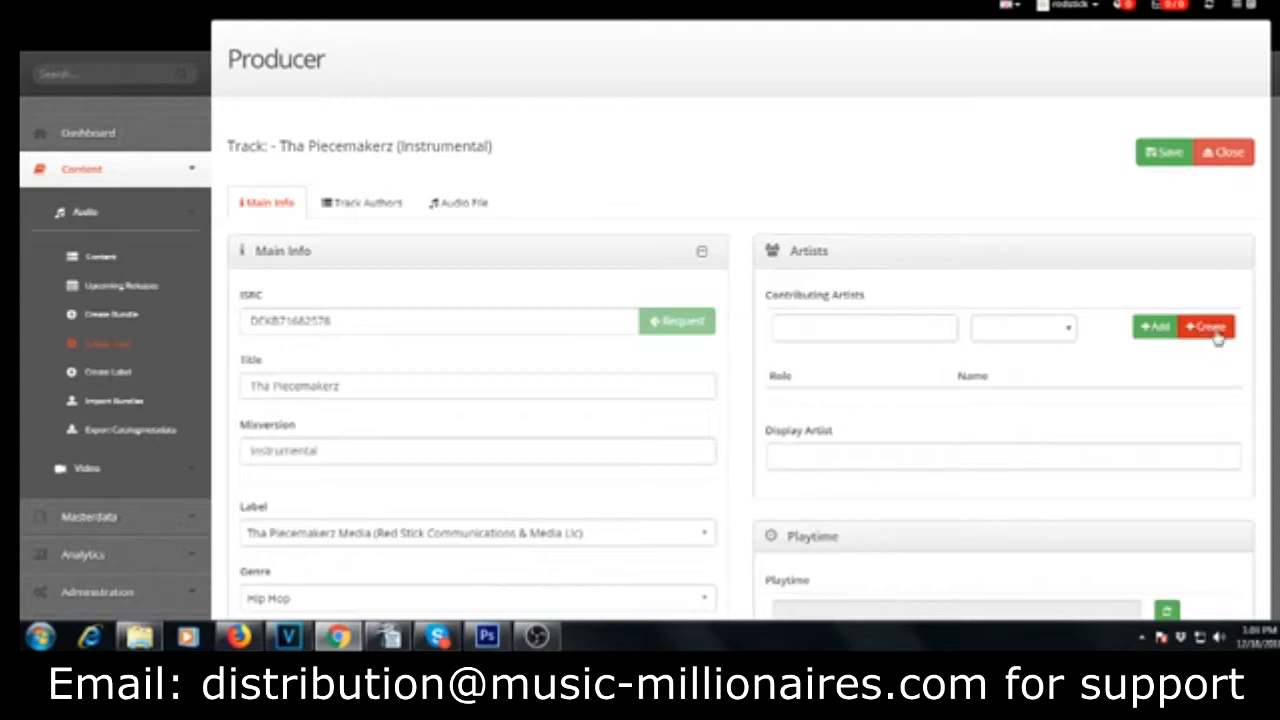
click(1218, 338)
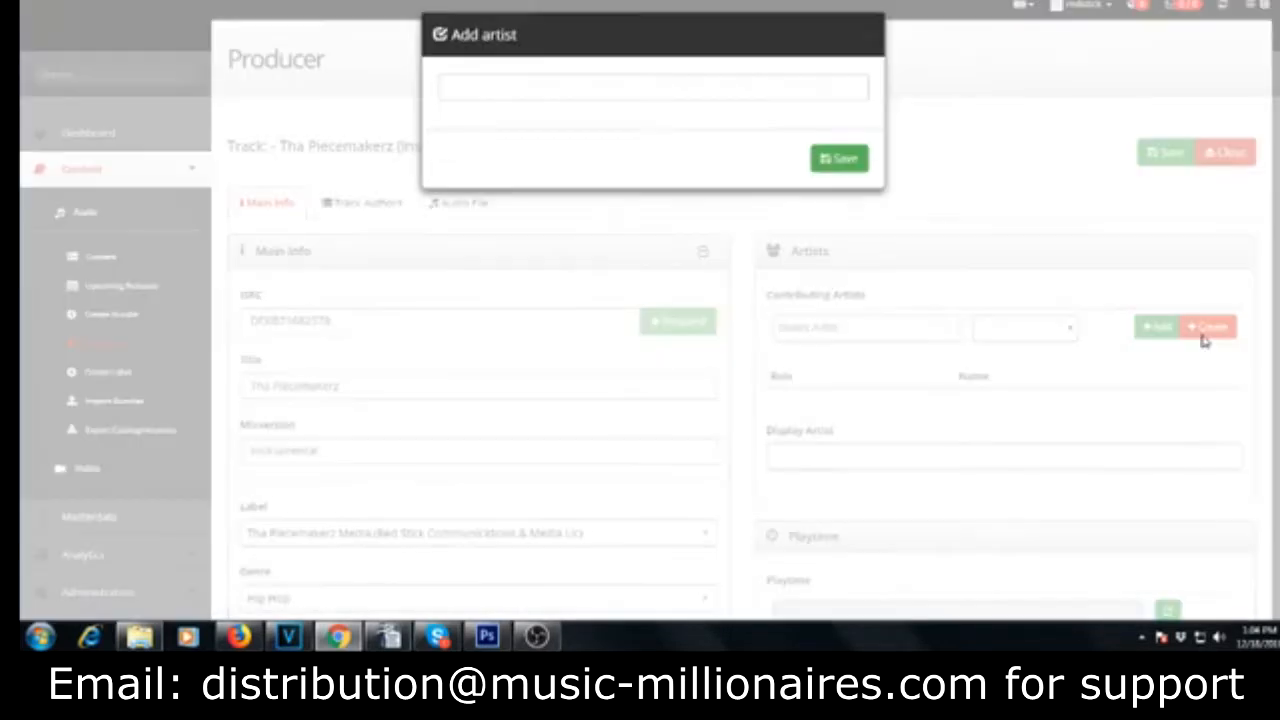
text(SG-1)
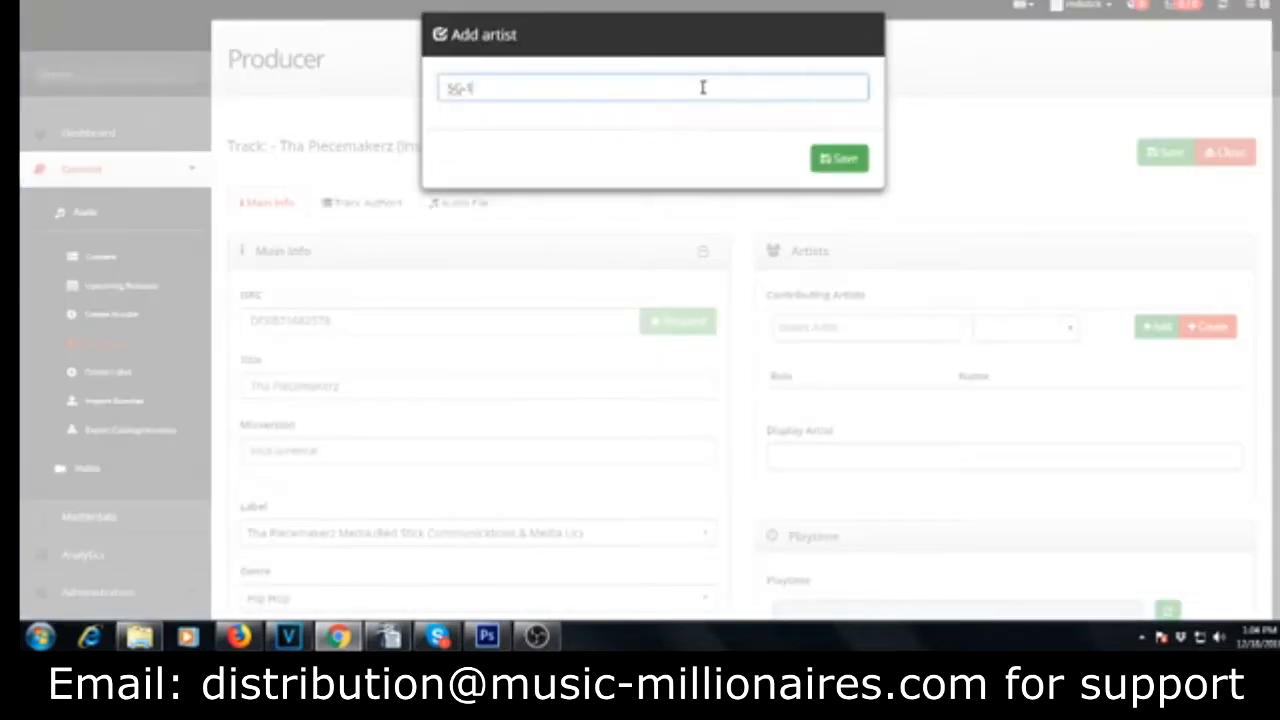
click(845, 160)
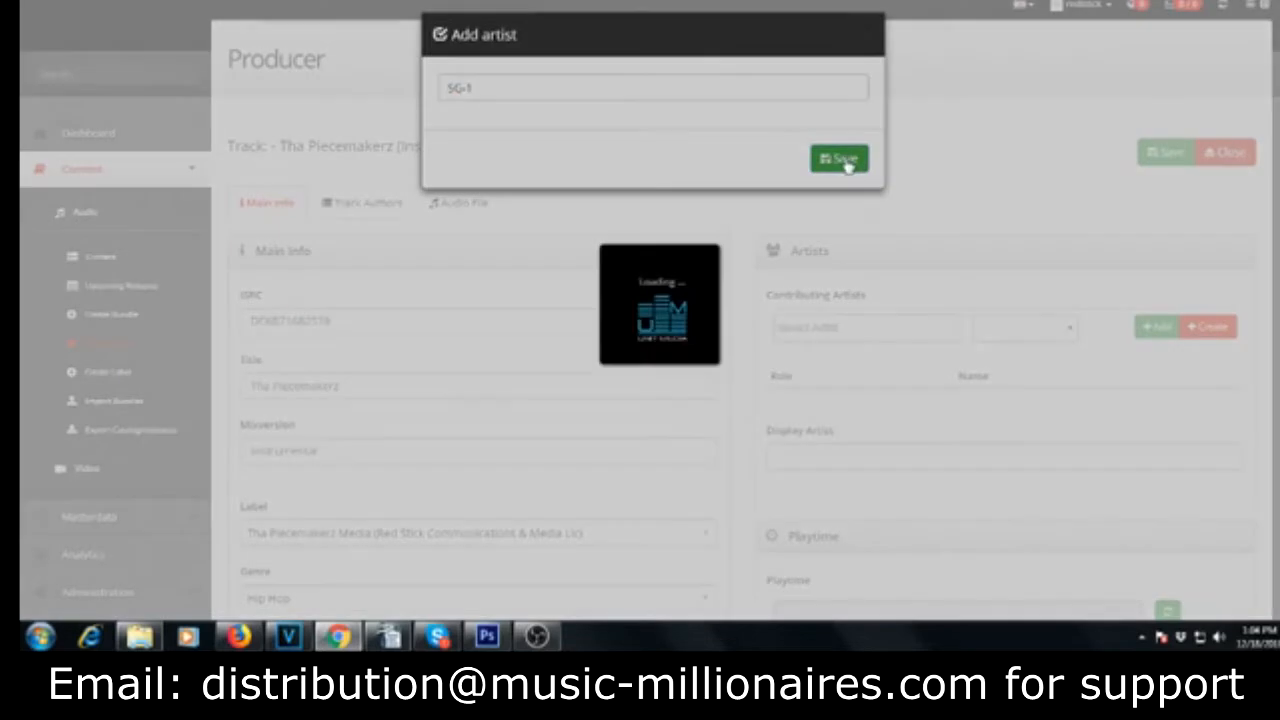
Step: Add SG-1 to the track's contributing artists with the role Main Artist
click(897, 327)
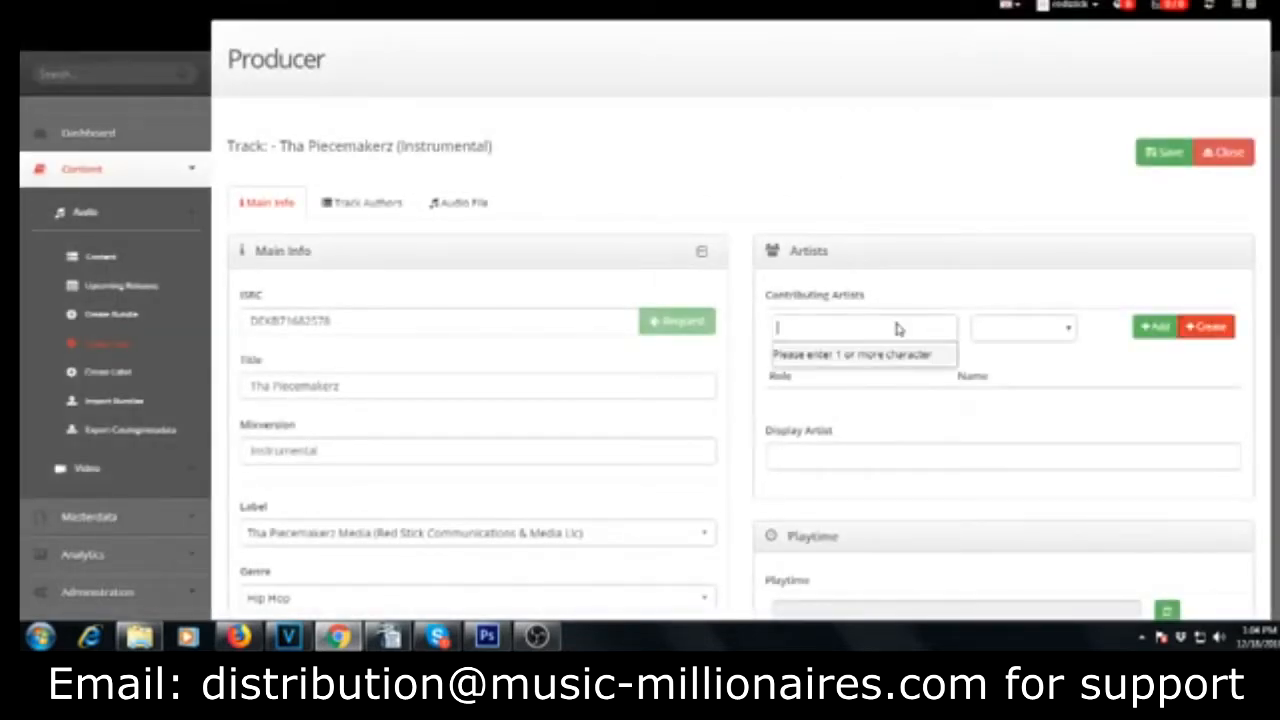
text(Sg-1)
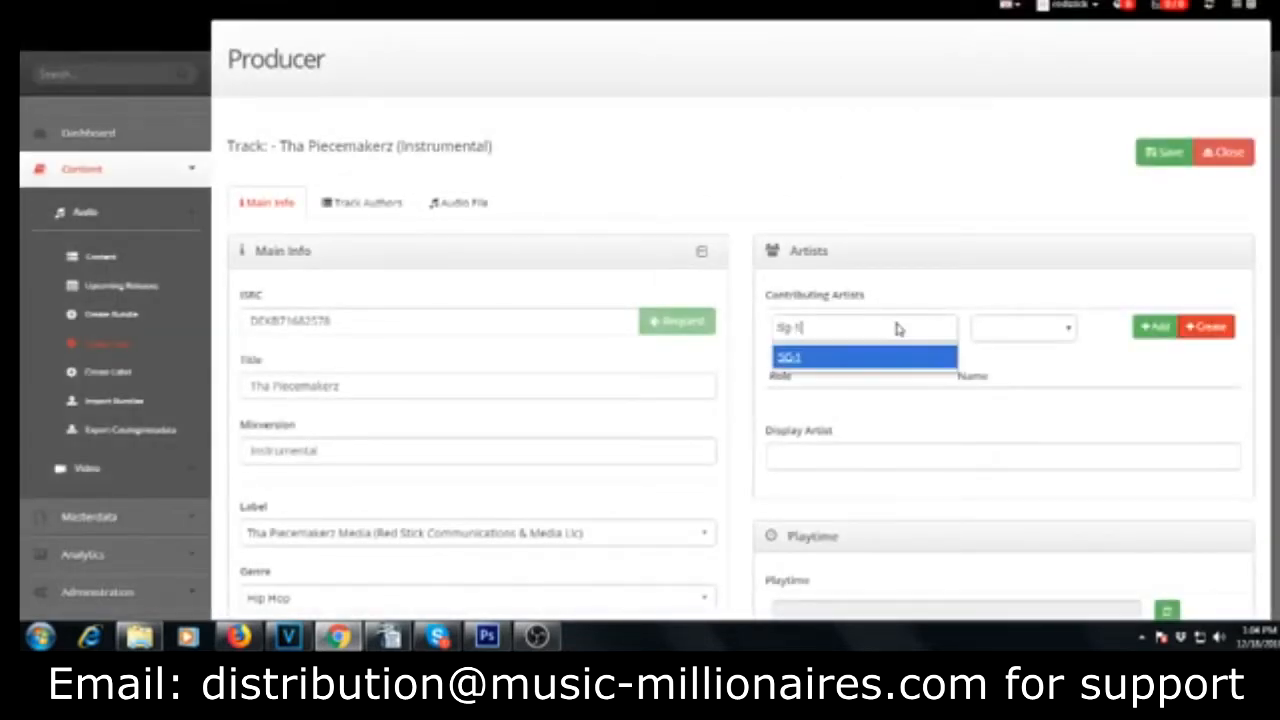
click(1066, 329)
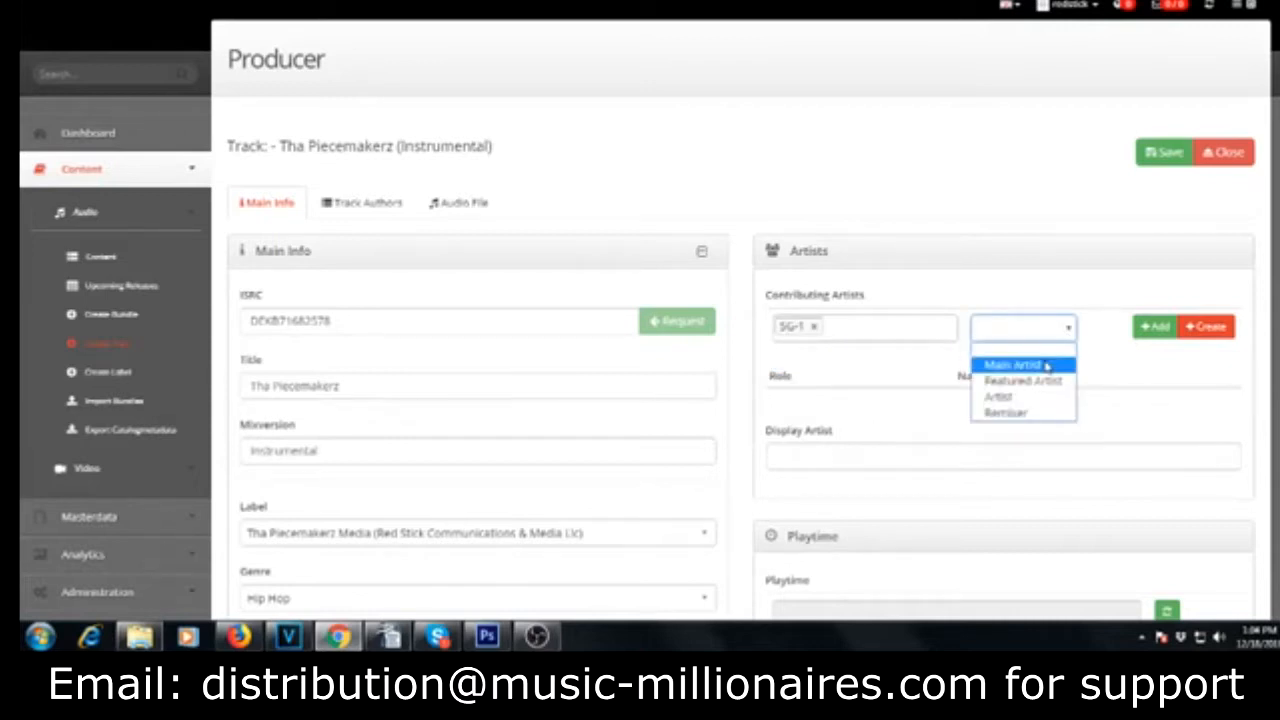
click(1047, 367)
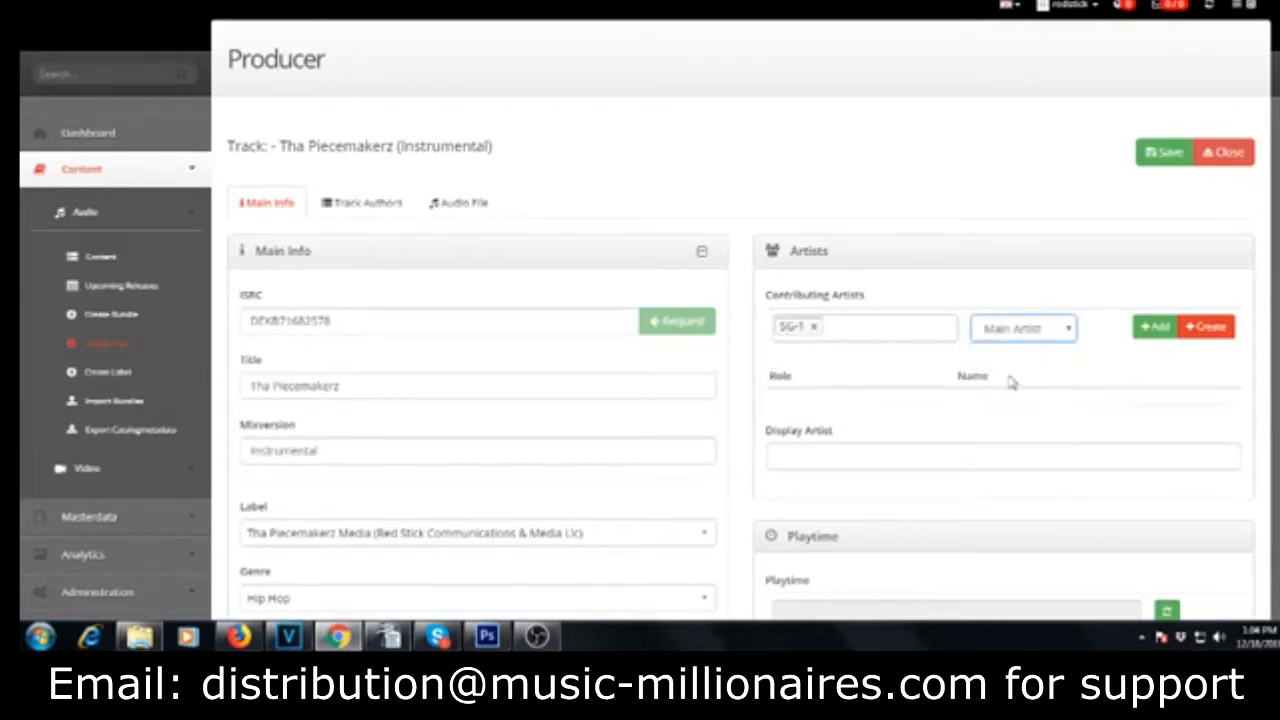
click(834, 410)
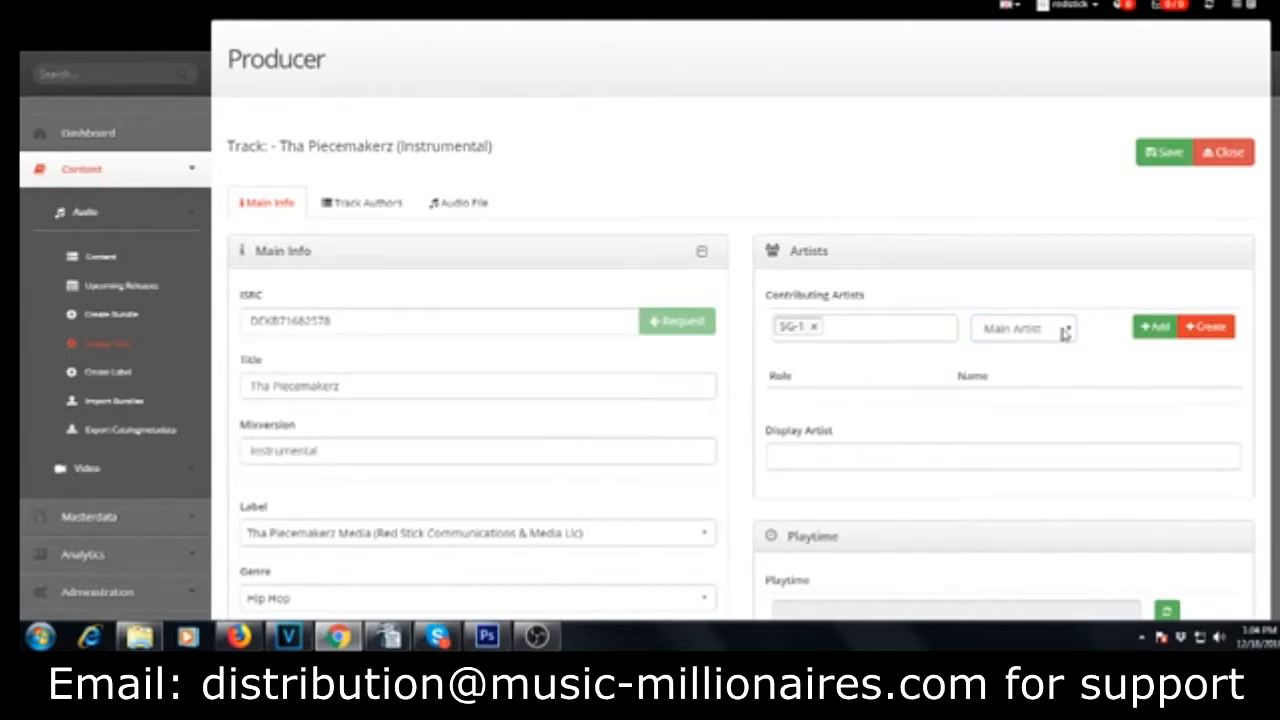
click(1153, 328)
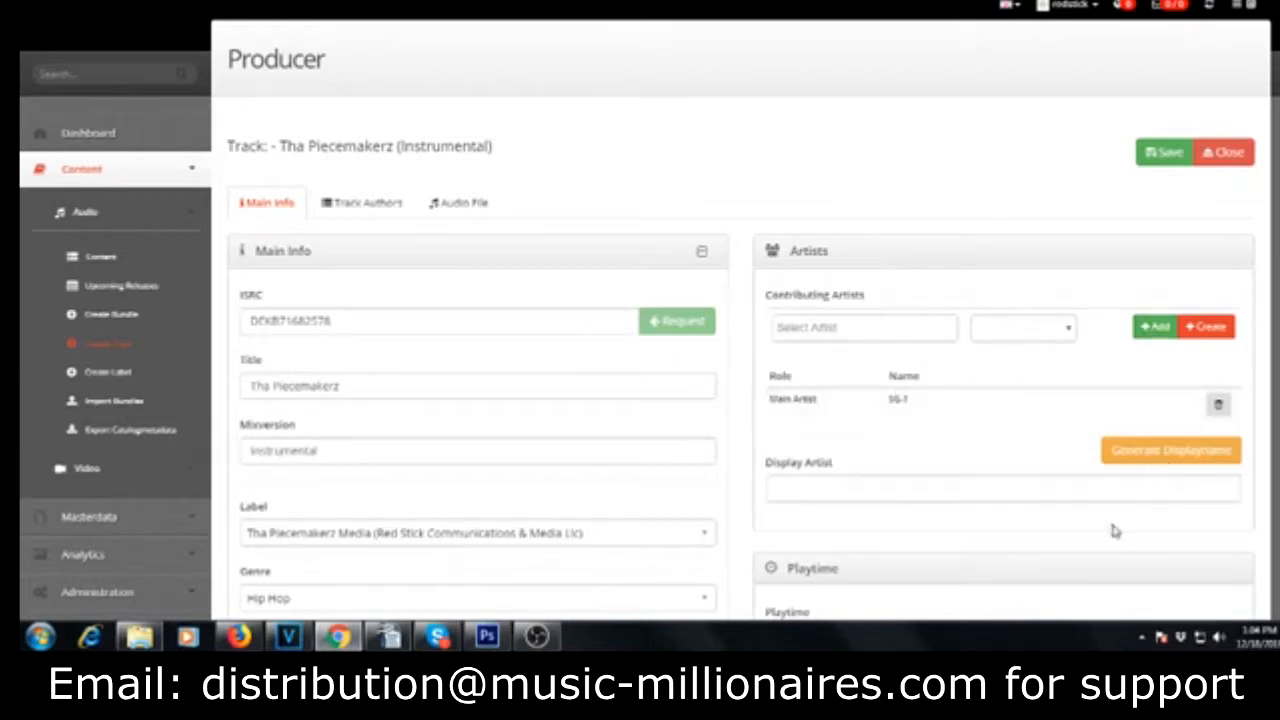
Step: Generate the display artist name from the contributing artist and check the resulting track heading
click(1157, 451)
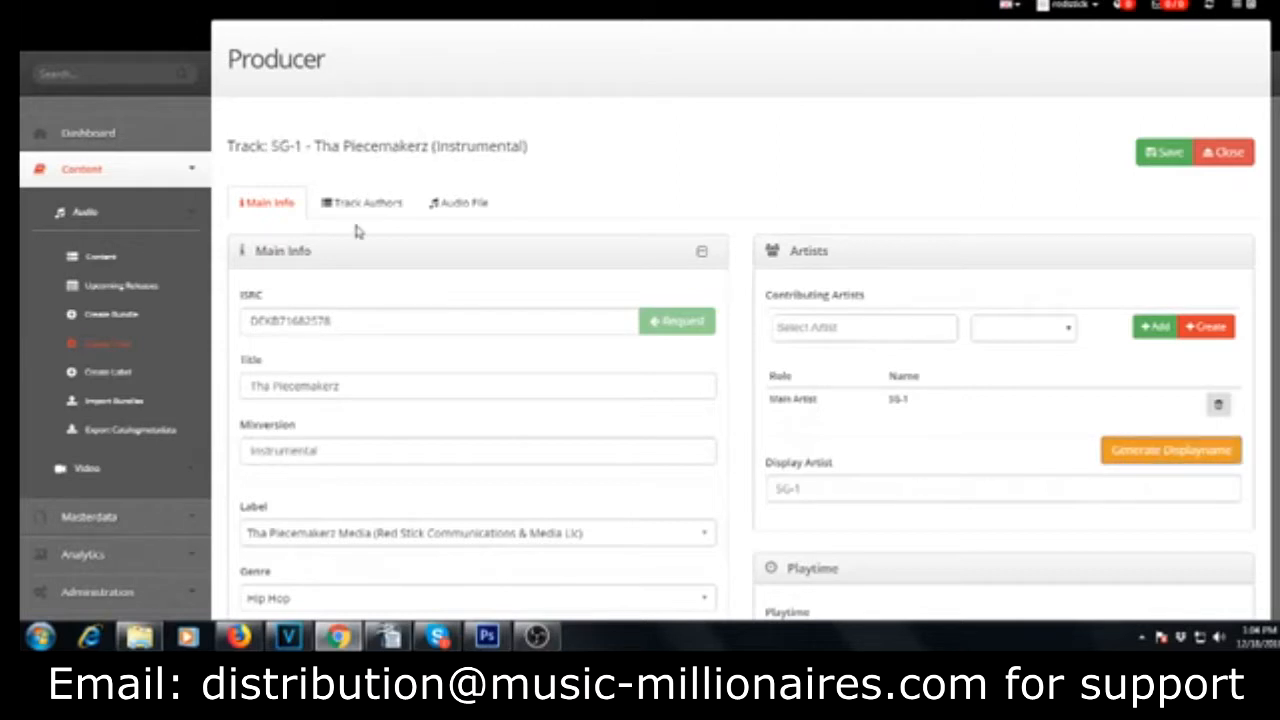
drag(229, 146, 522, 150)
click(538, 163)
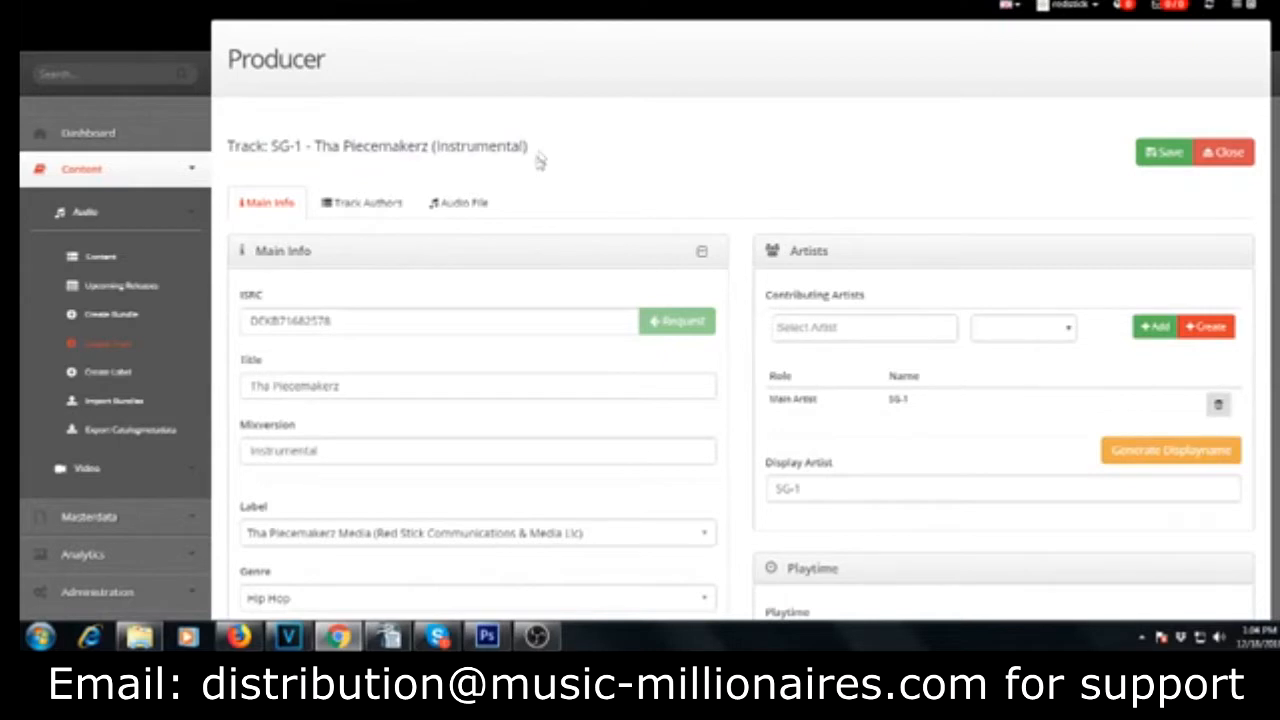
triple_click(528, 146)
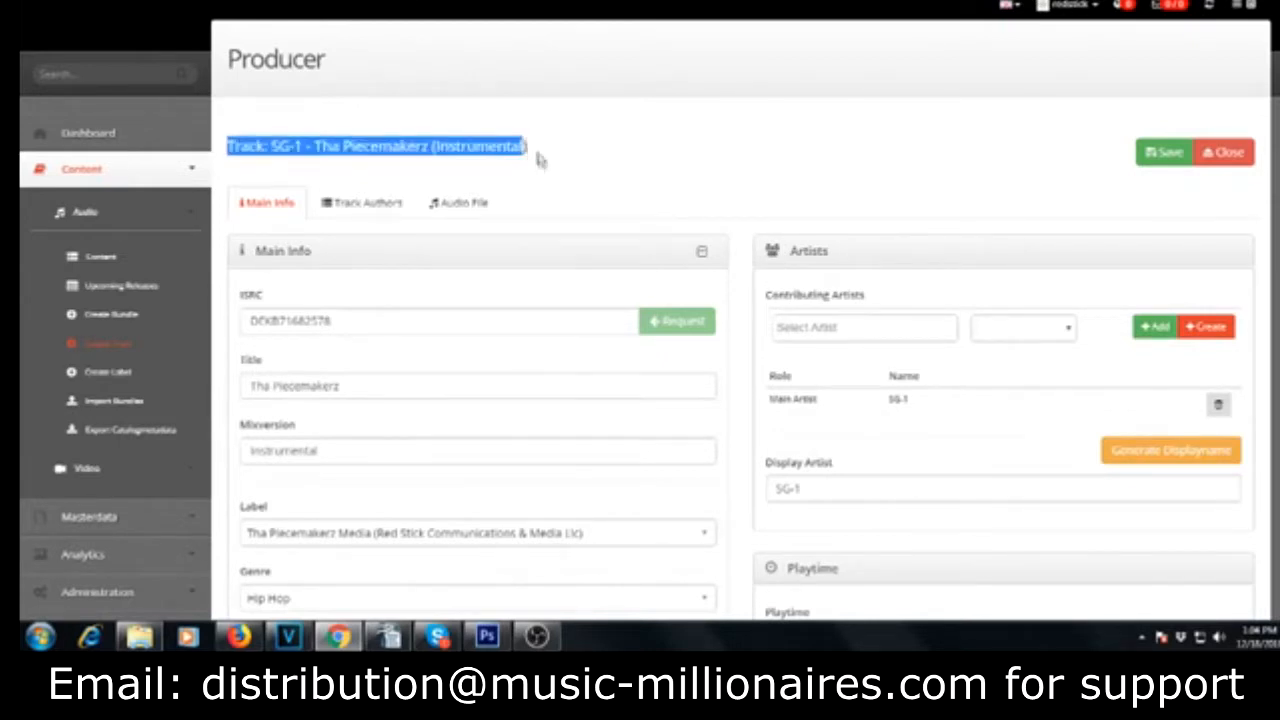
Step: Replace the display artist with the performer's full artist name, correcting its spelling and capitalization
click(820, 494)
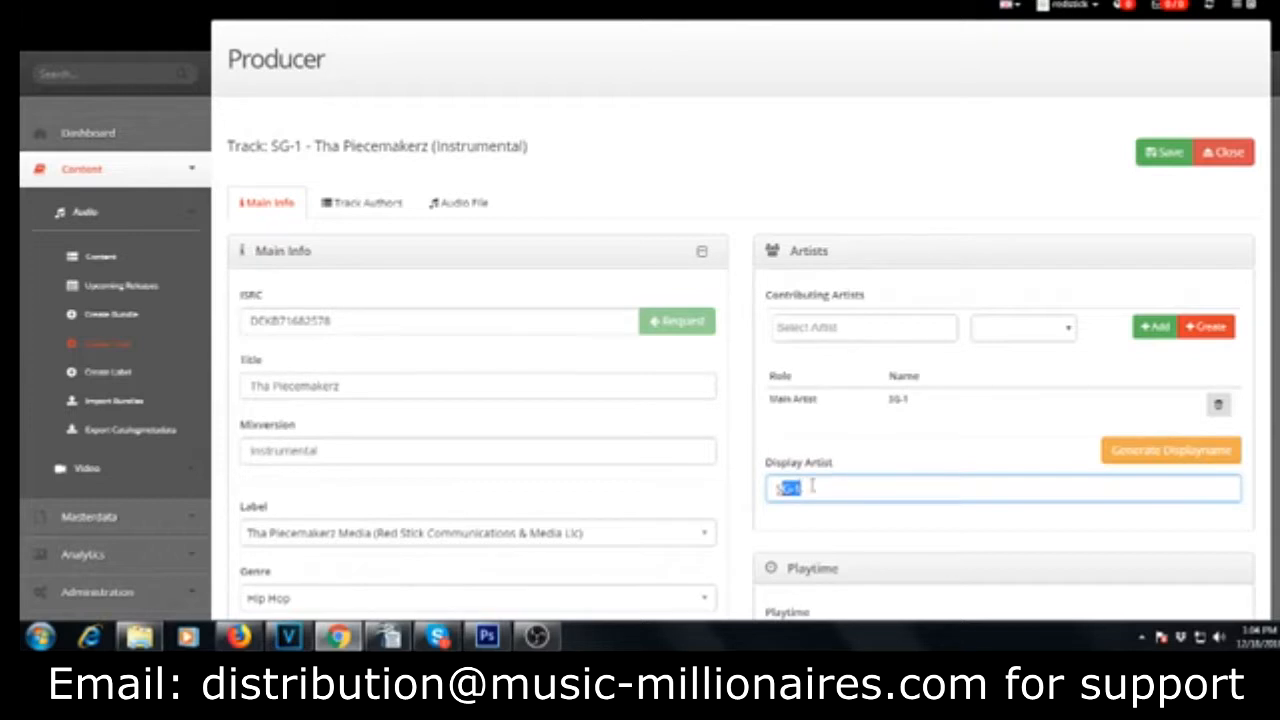
text(S)
key(BackSpace)
text(Jame)
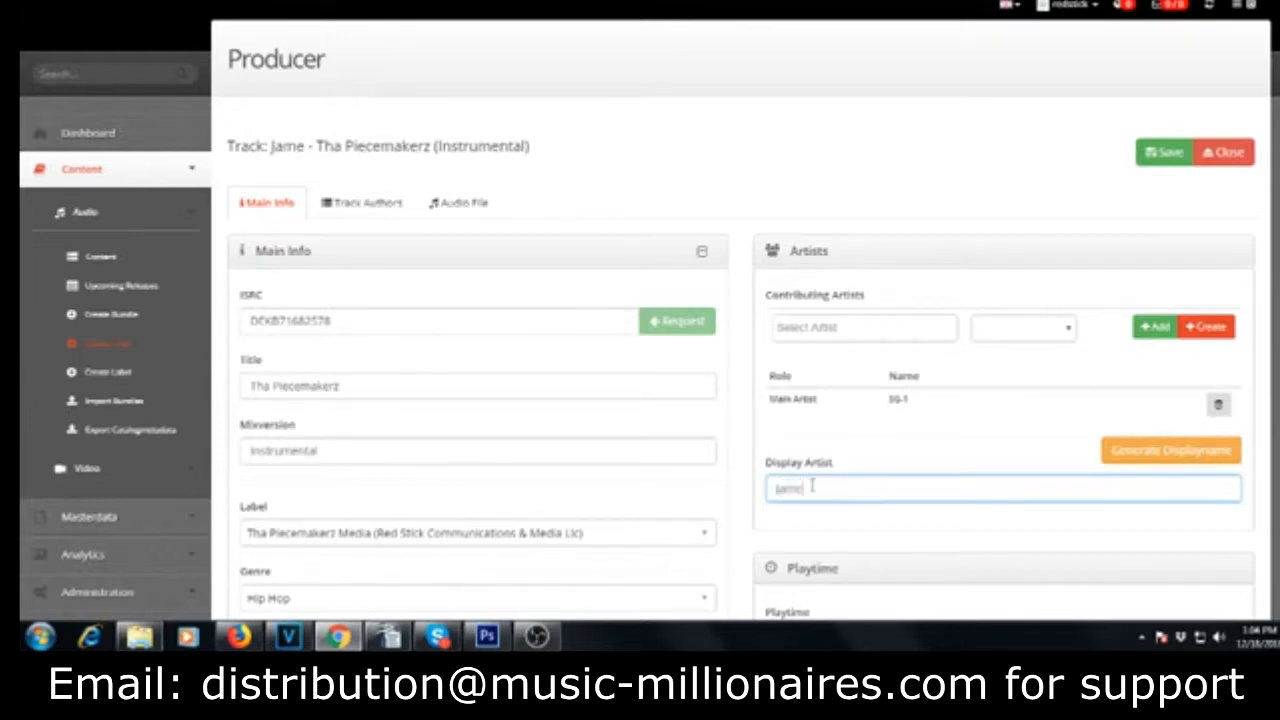
text( BEats)
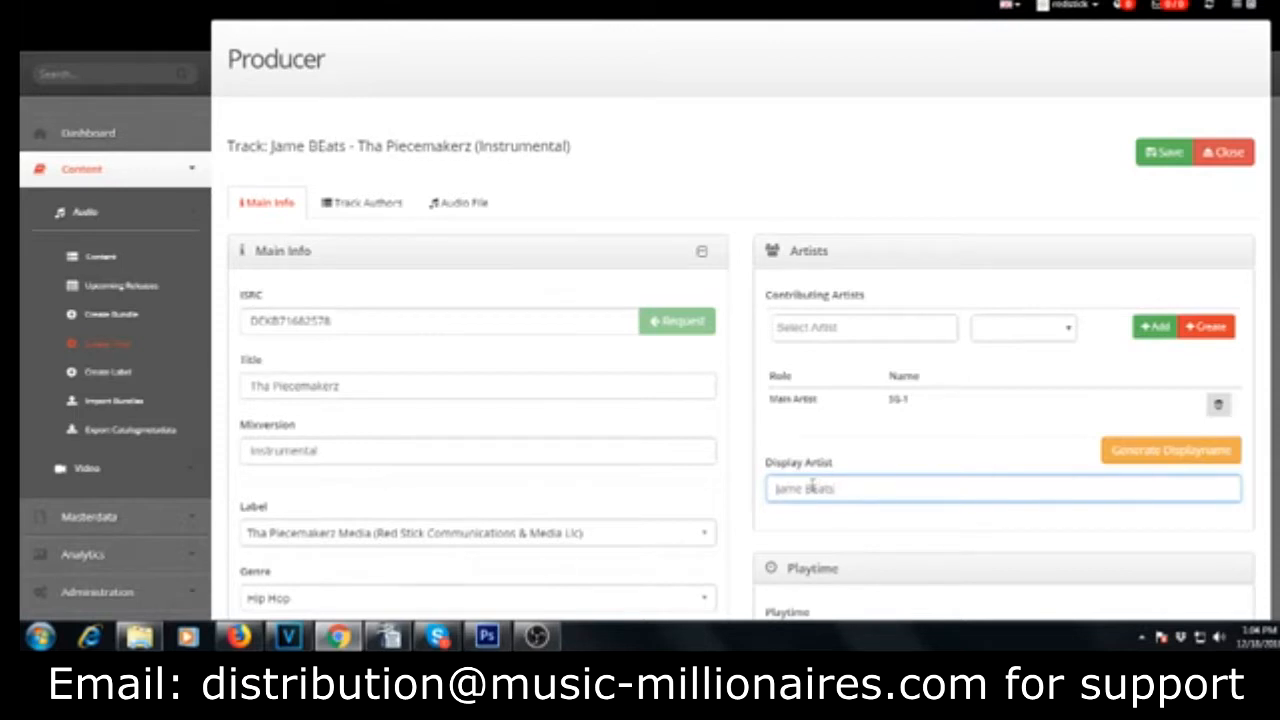
click(812, 488)
key(BackSpace)
text(e)
click(802, 488)
text(s)
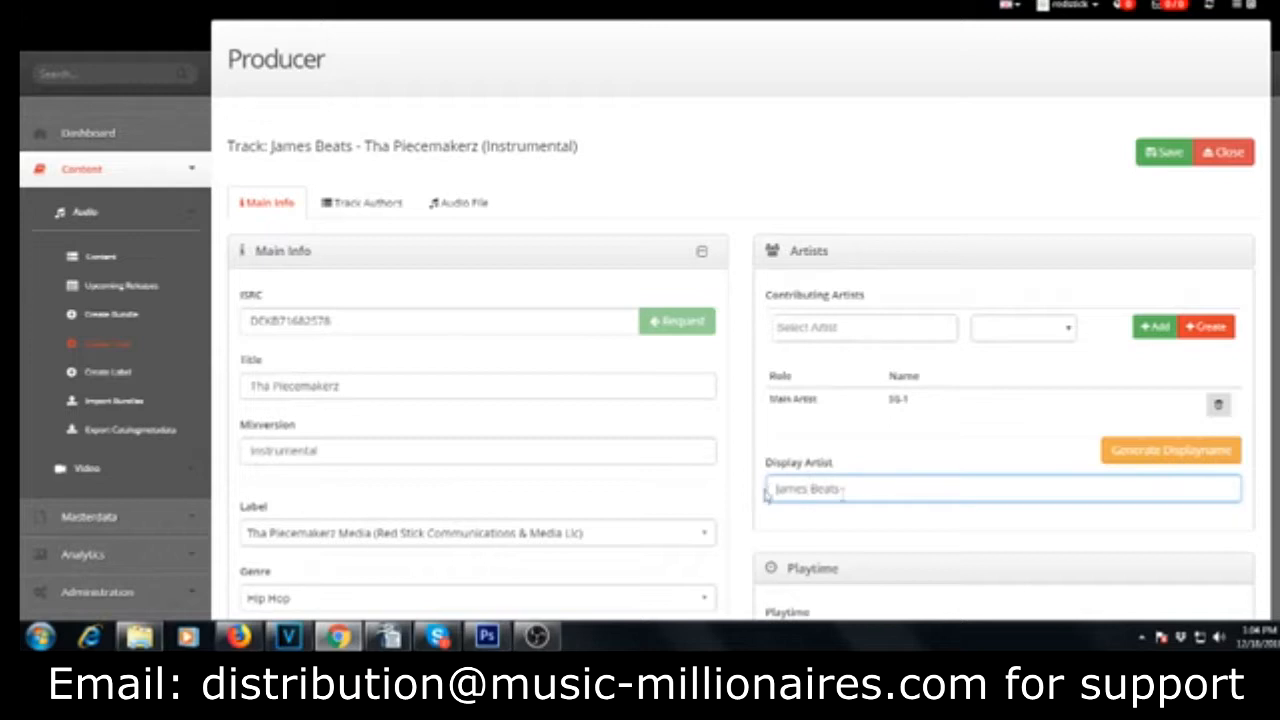
Step: Review the completed main info and try to save the track
scroll(930, 494, down, 2)
scroll(938, 498, down, 1)
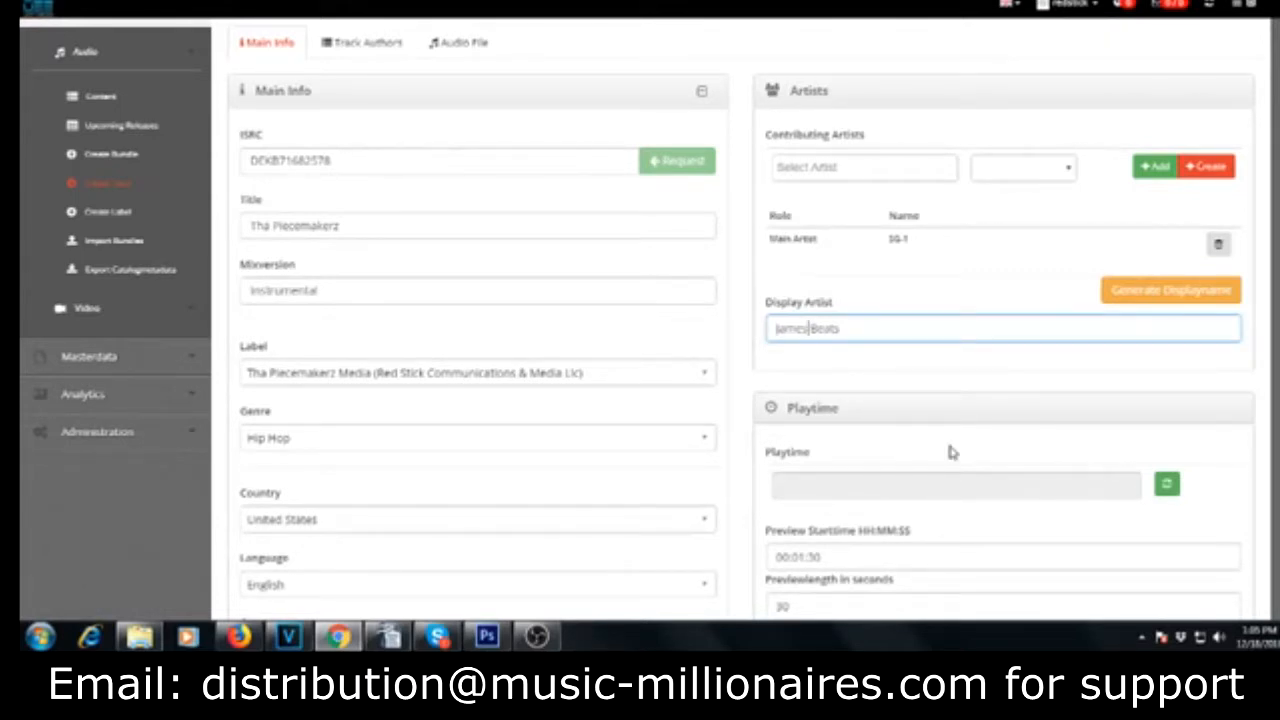
scroll(951, 453, down, 3)
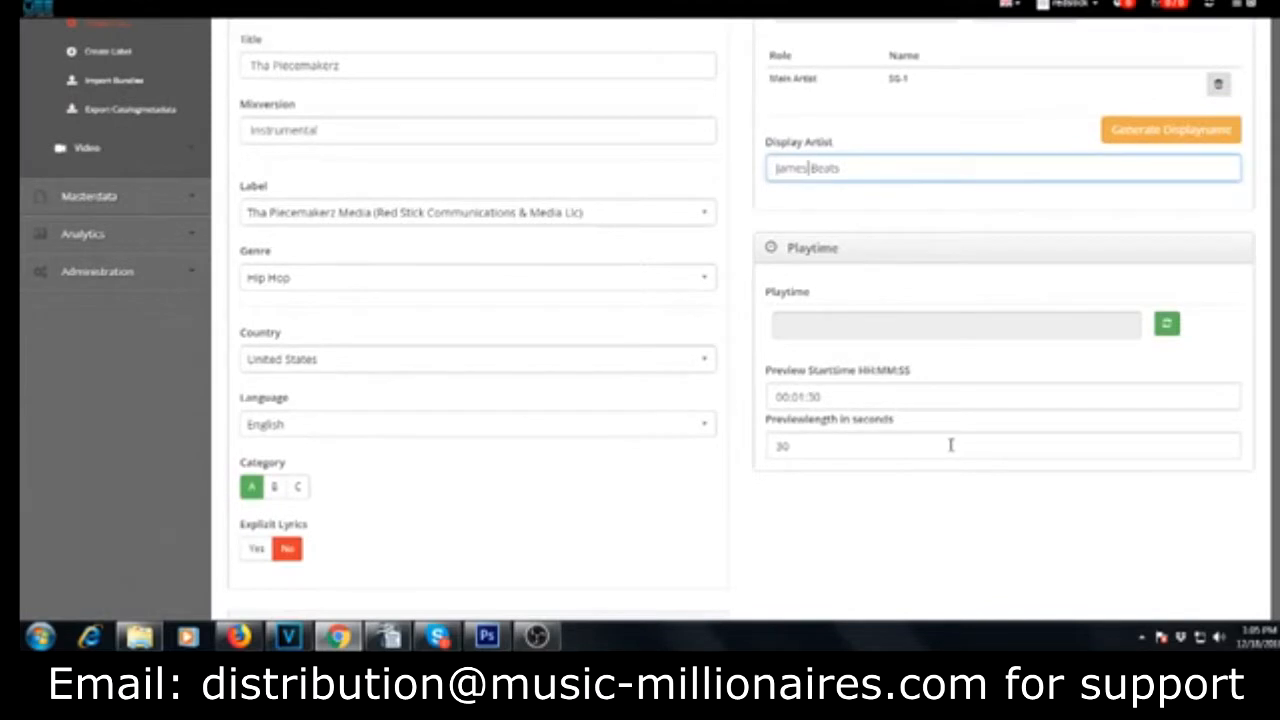
scroll(951, 445, up, 6)
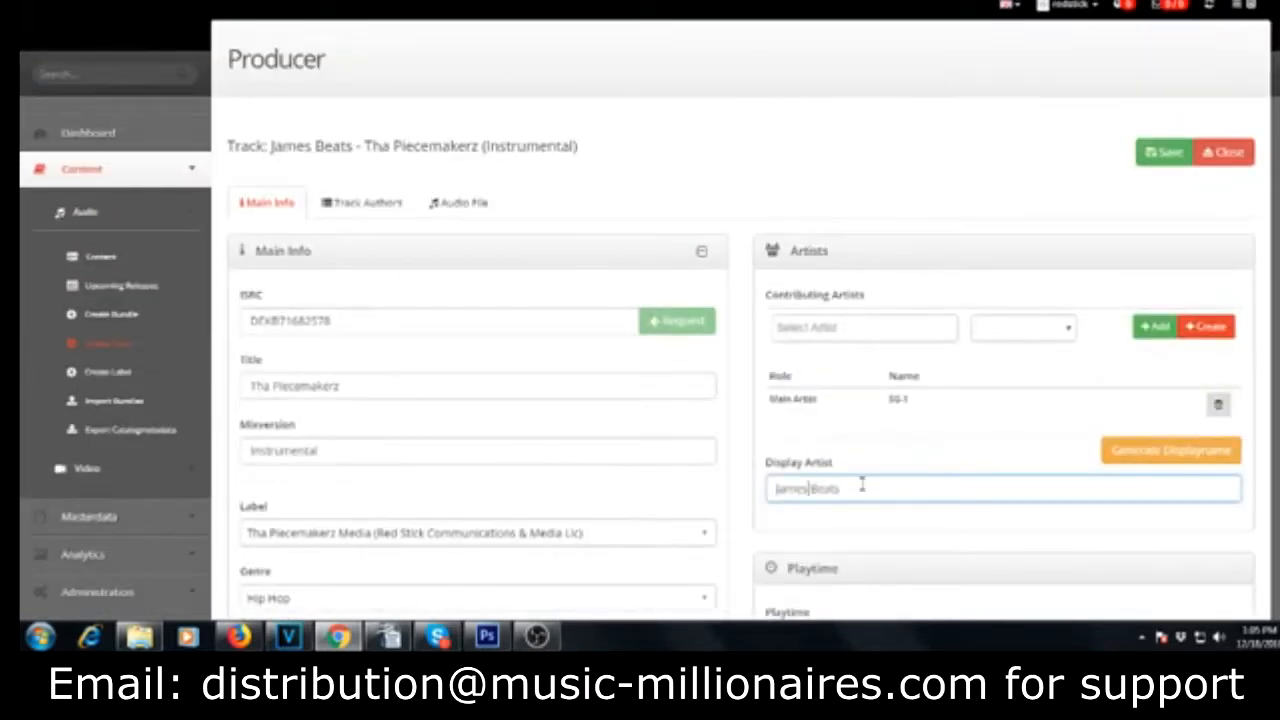
scroll(900, 541, down, 2)
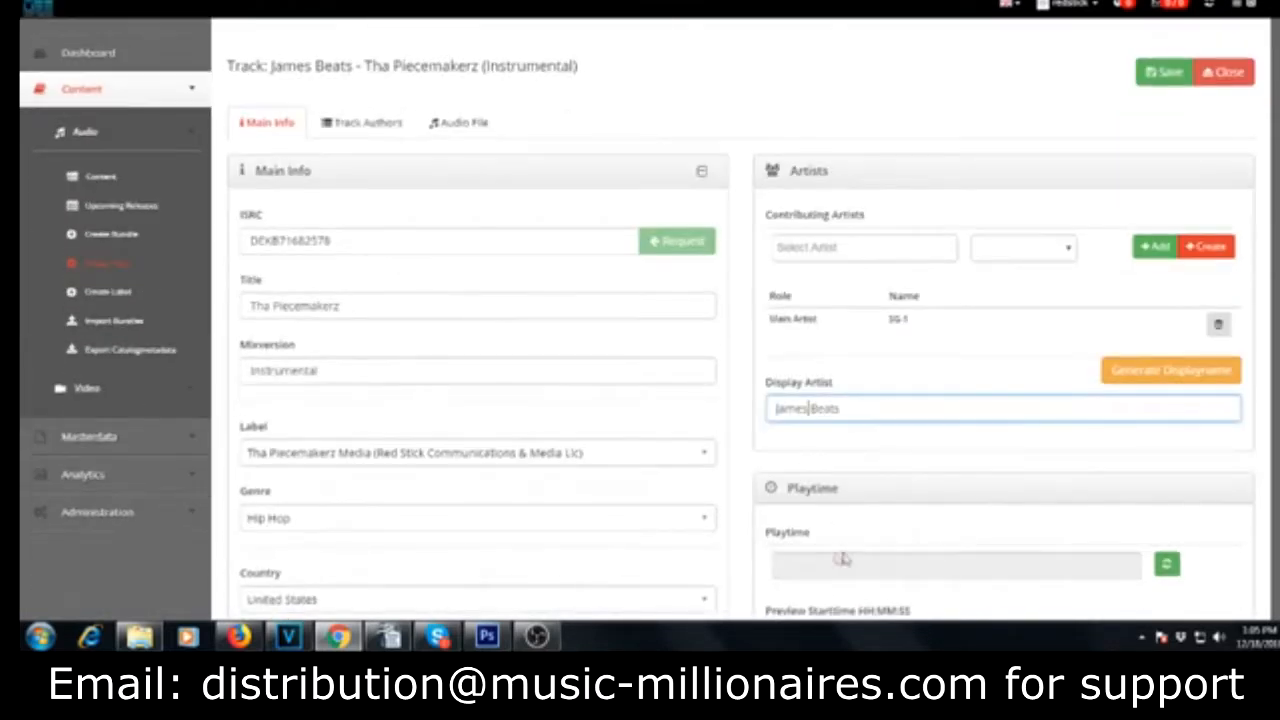
scroll(910, 540, up, 3)
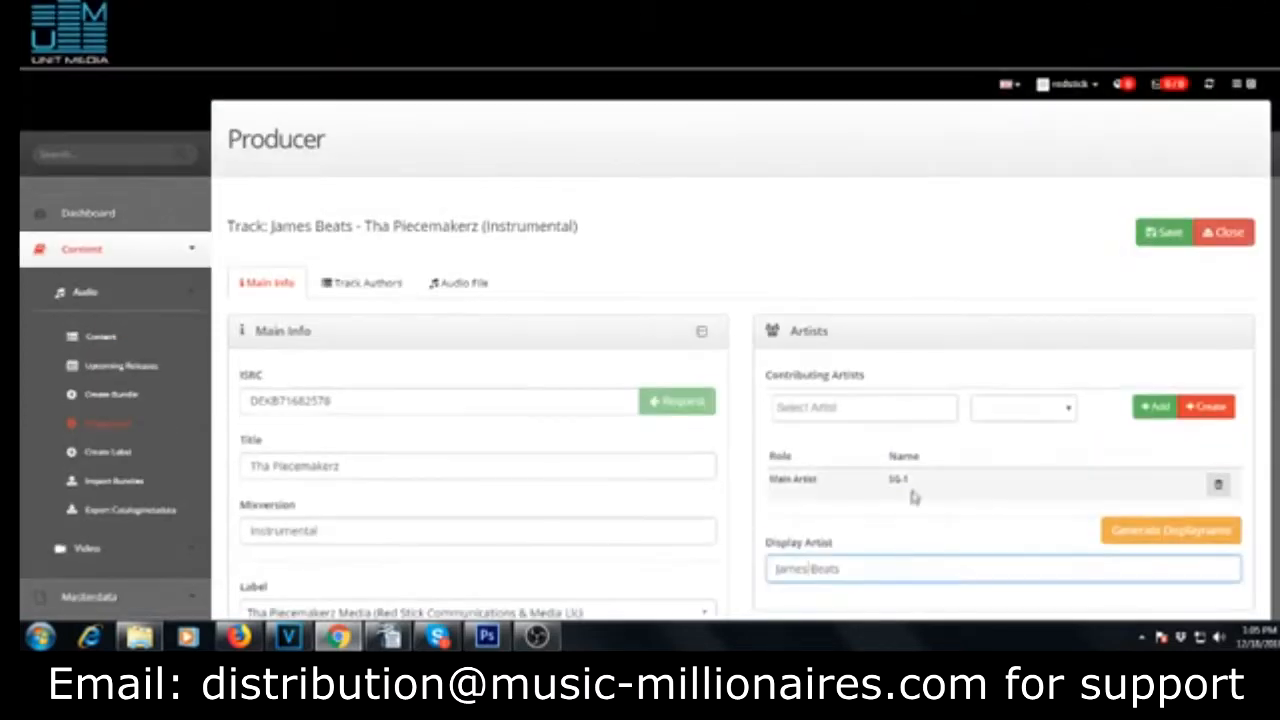
click(1165, 243)
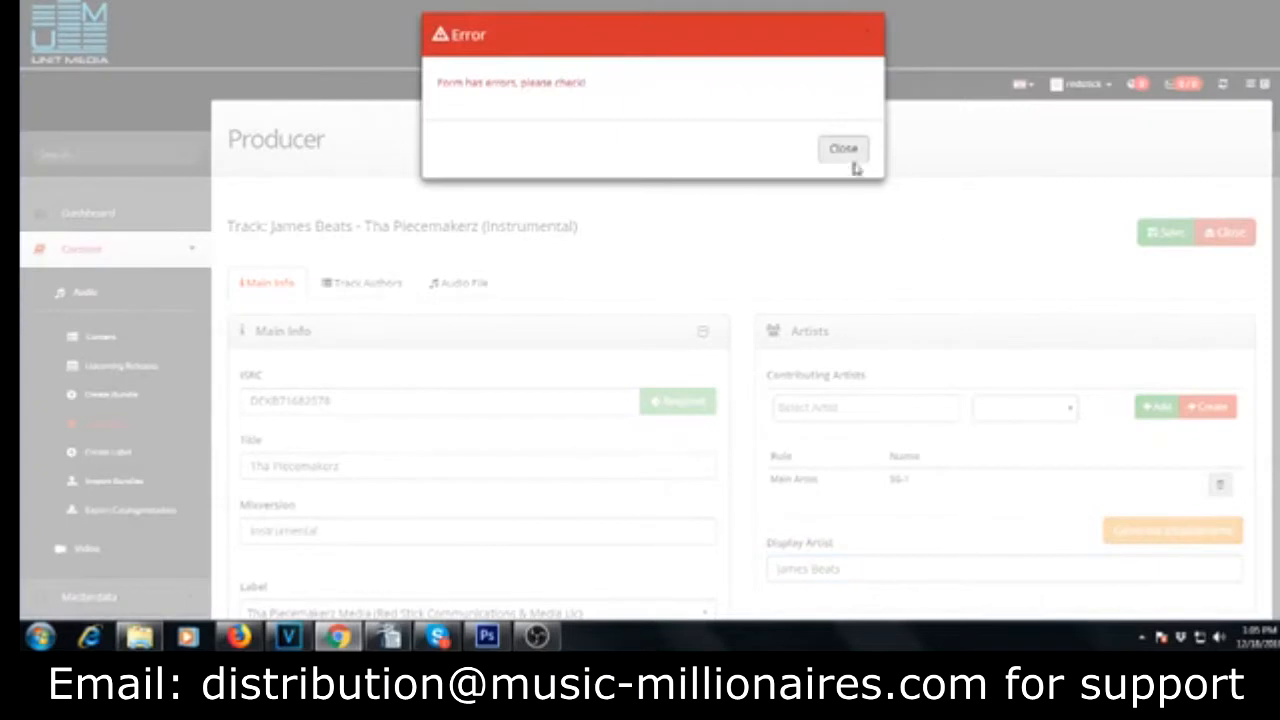
click(848, 151)
Step: Open the track's author settings and choose Composer as the role of the new author
scroll(1008, 335, down, 4)
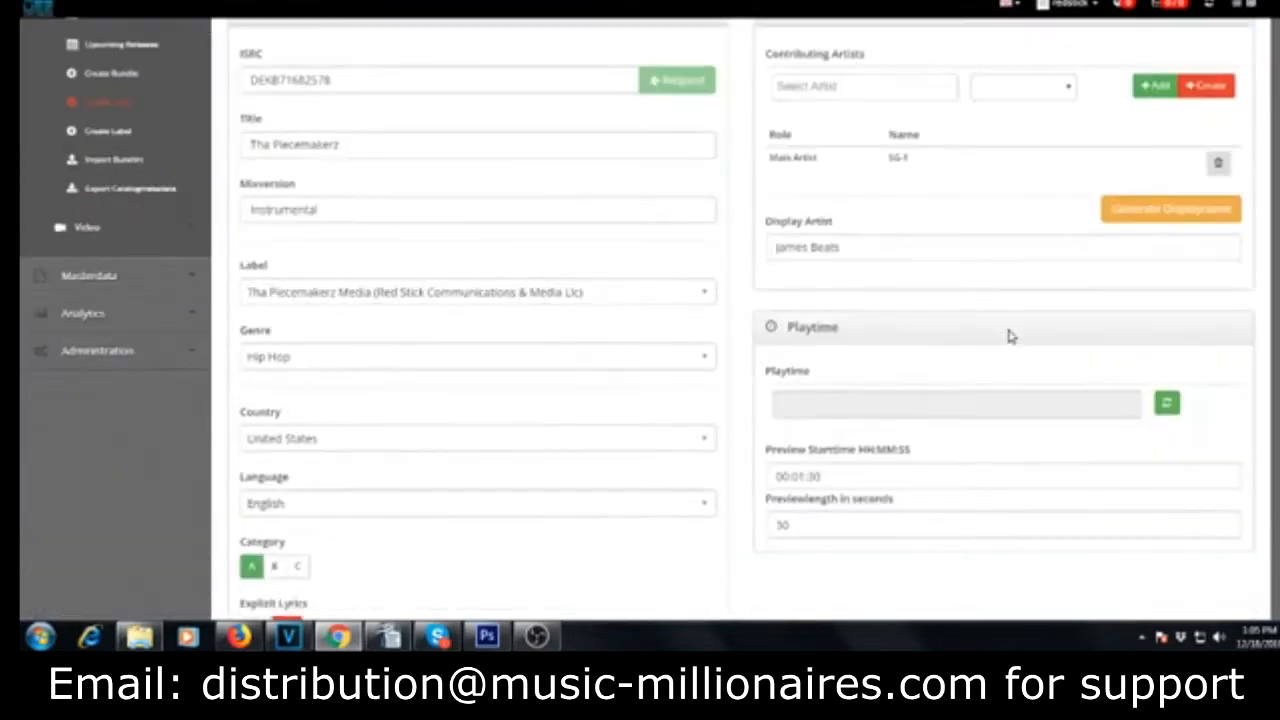
scroll(1006, 330, up, 5)
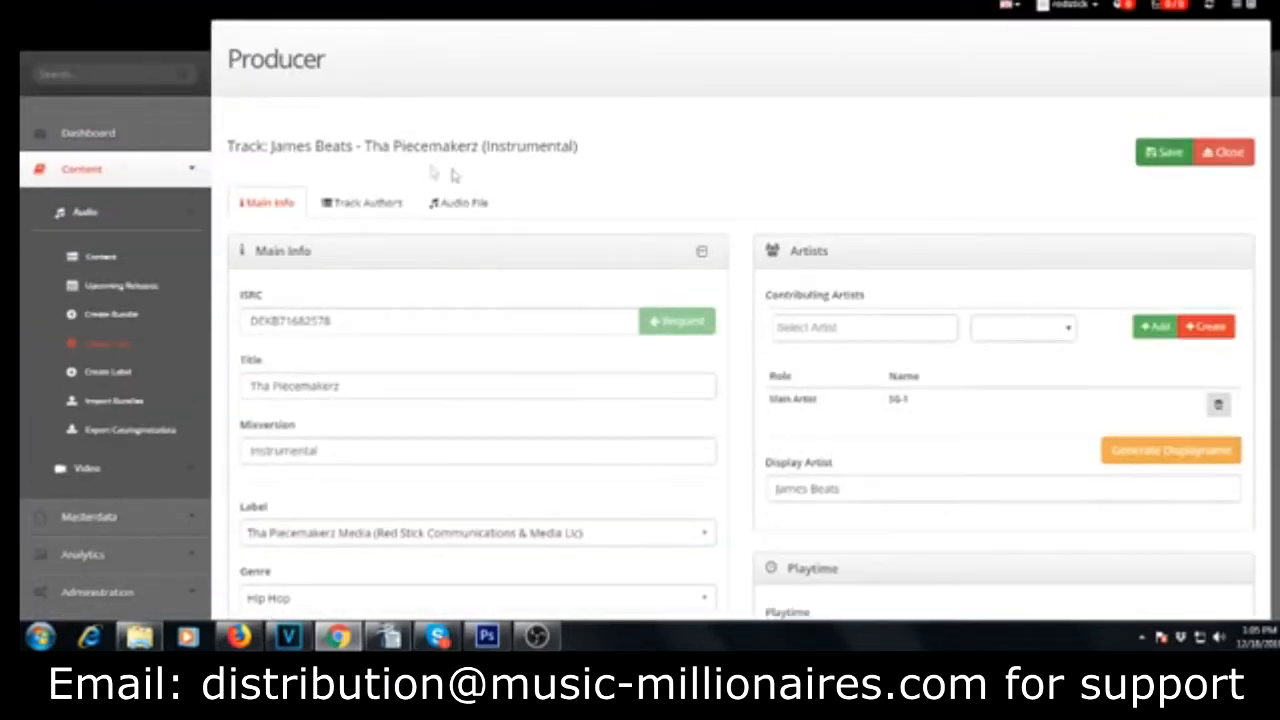
click(366, 204)
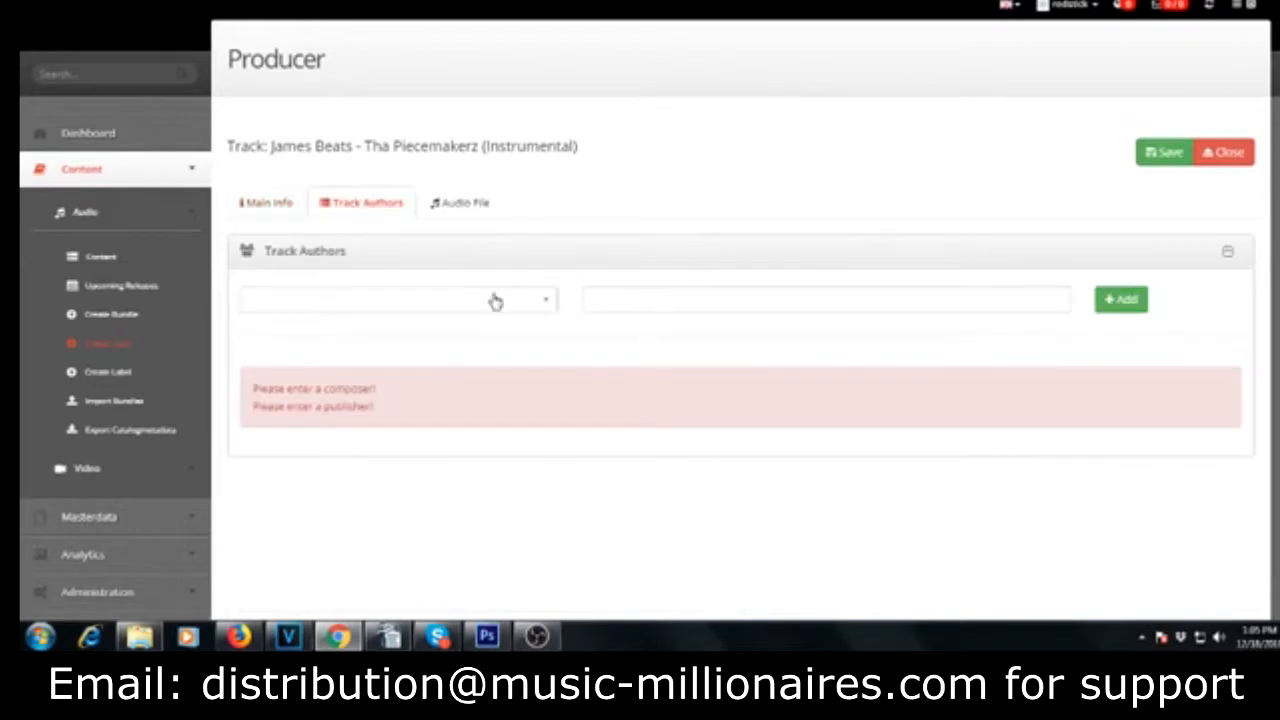
click(457, 300)
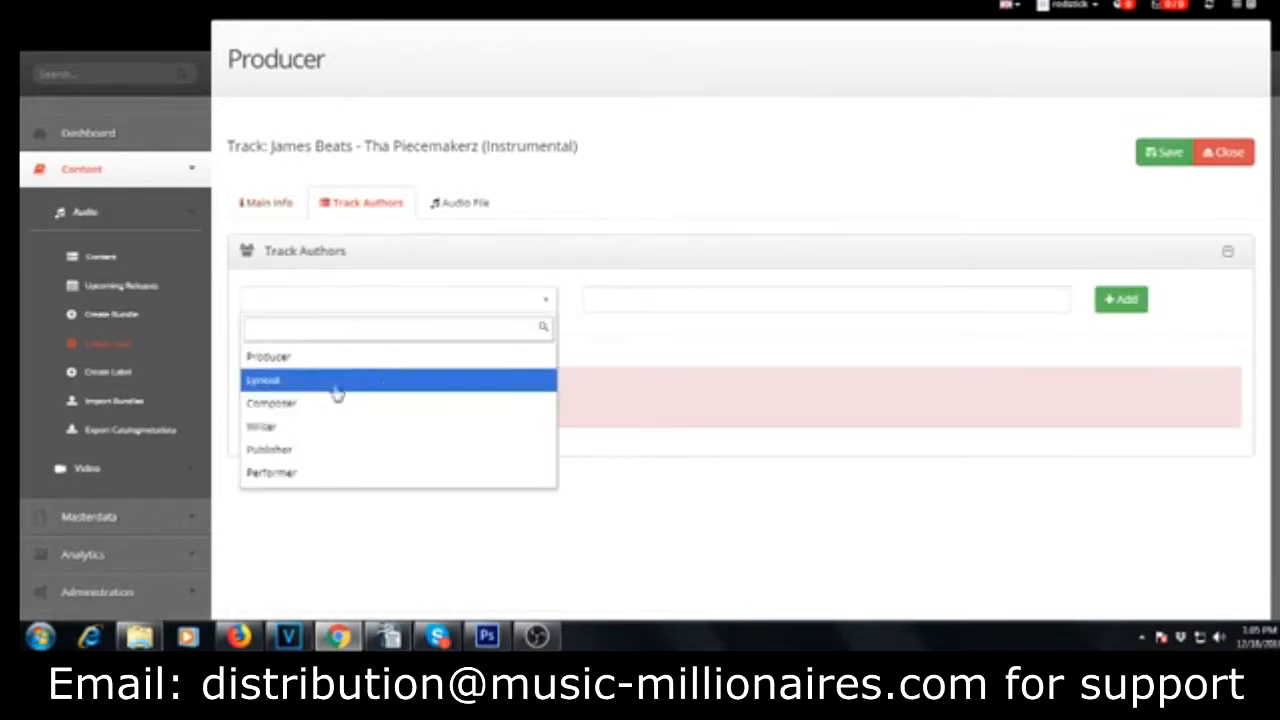
click(298, 404)
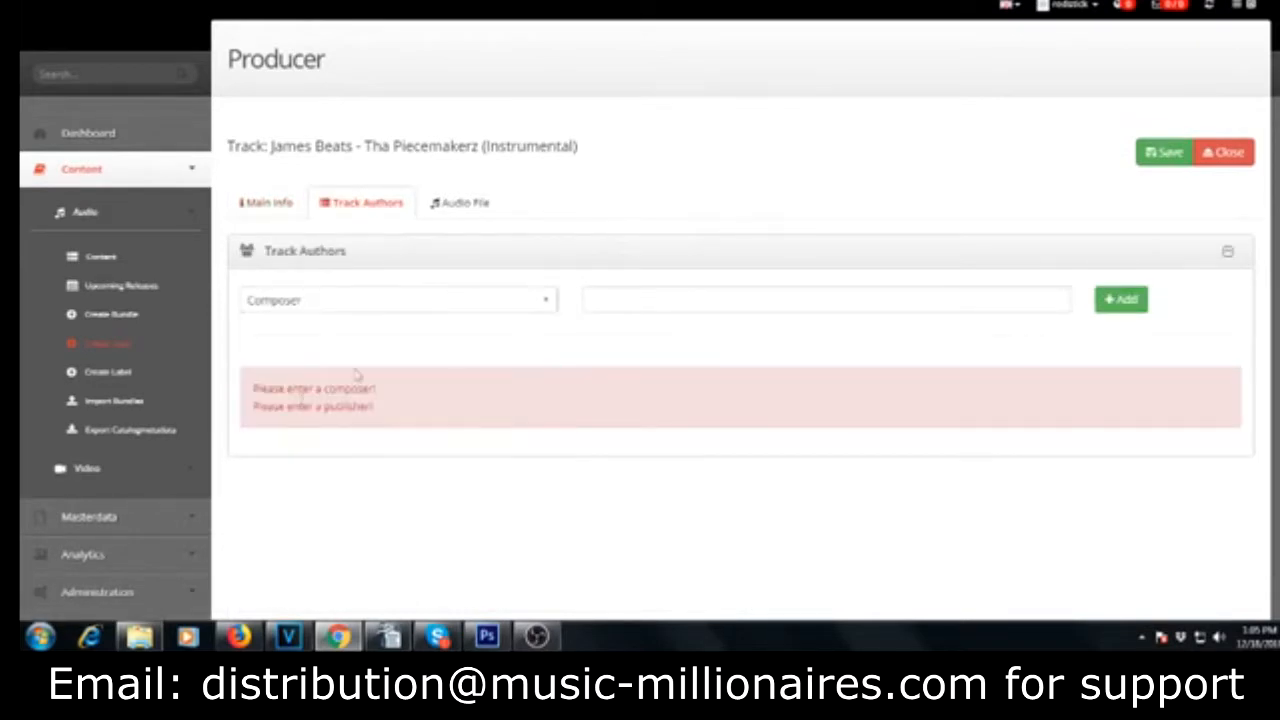
click(511, 304)
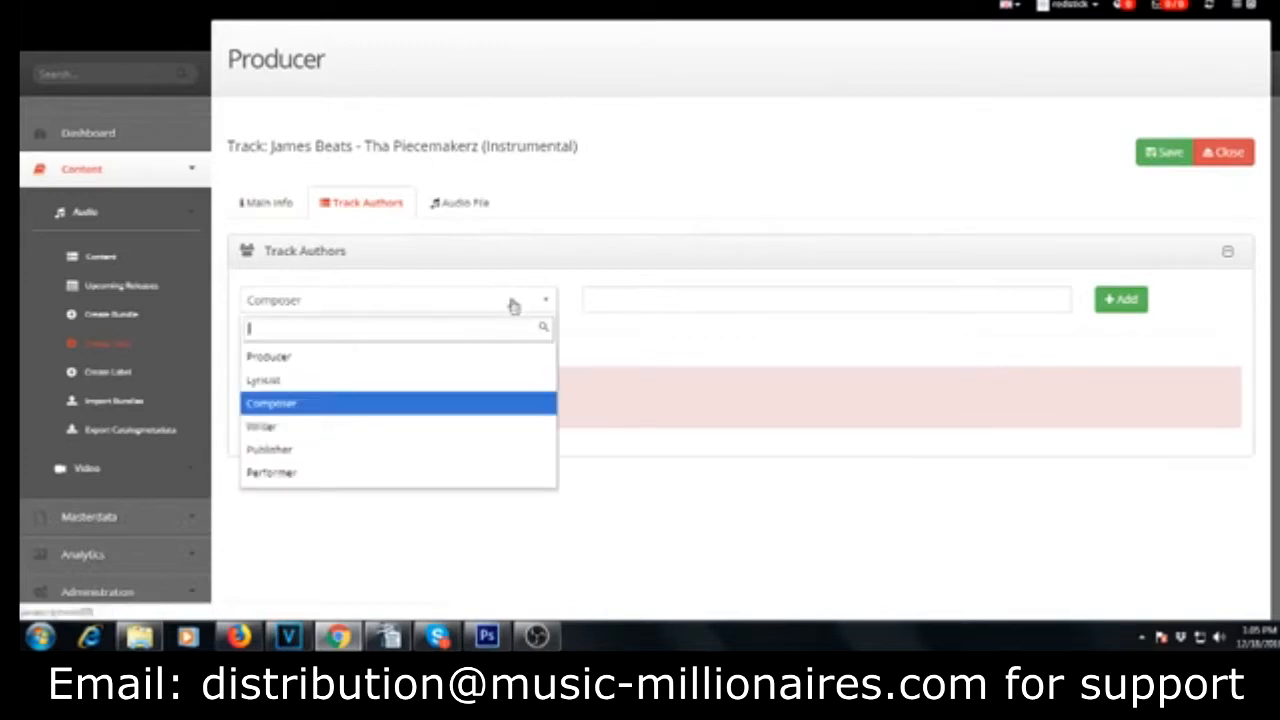
click(332, 402)
Step: Enter SG-1 as the composer's name and add the entry to the track authors
click(762, 308)
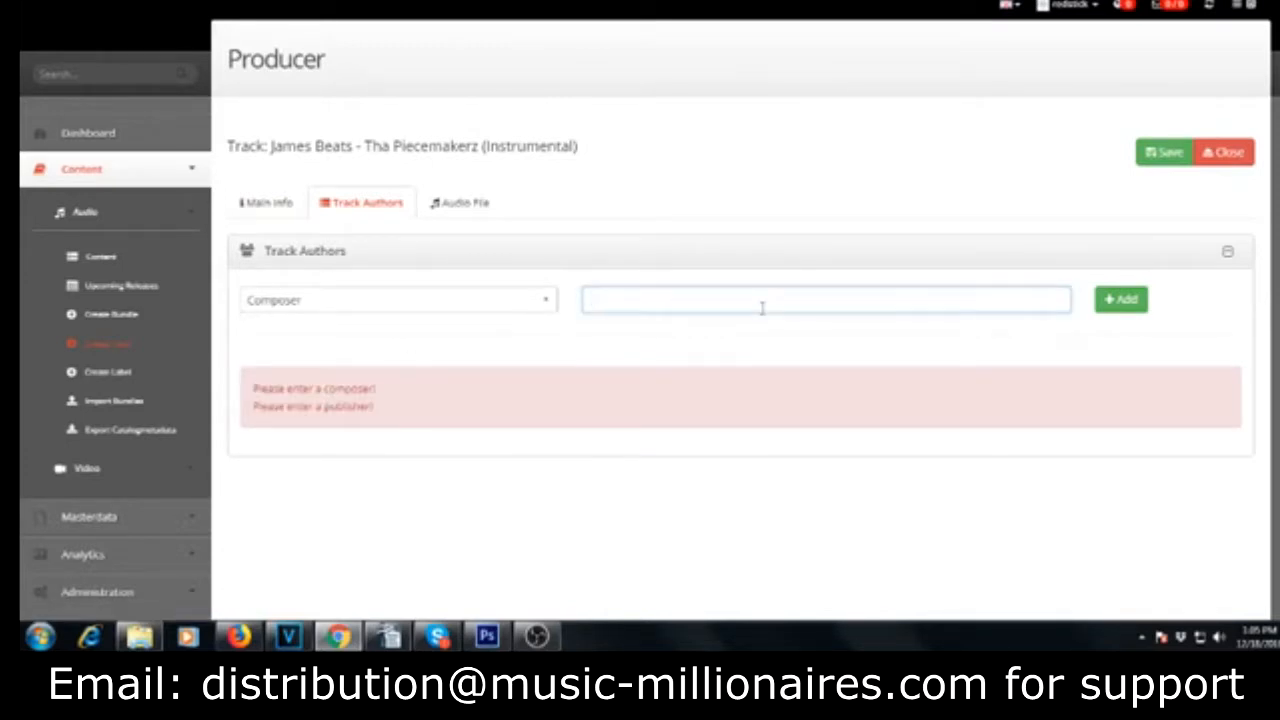
text(Sg)
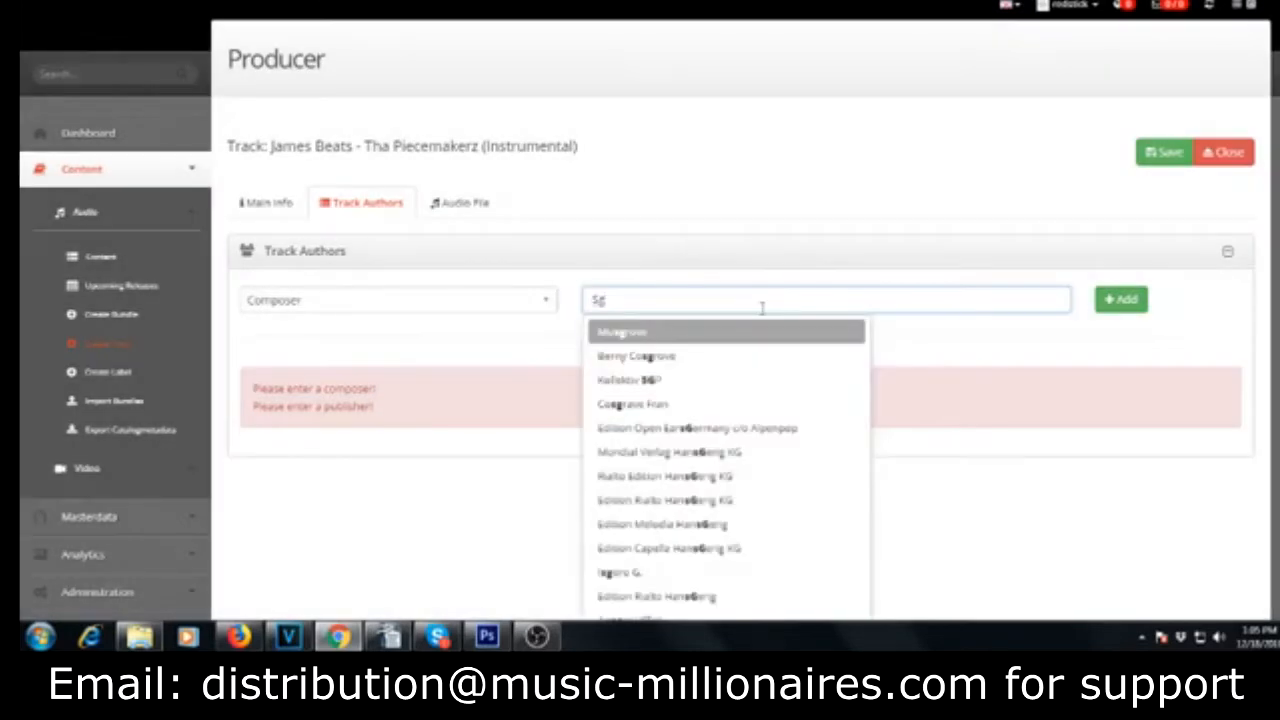
key(BackSpace)
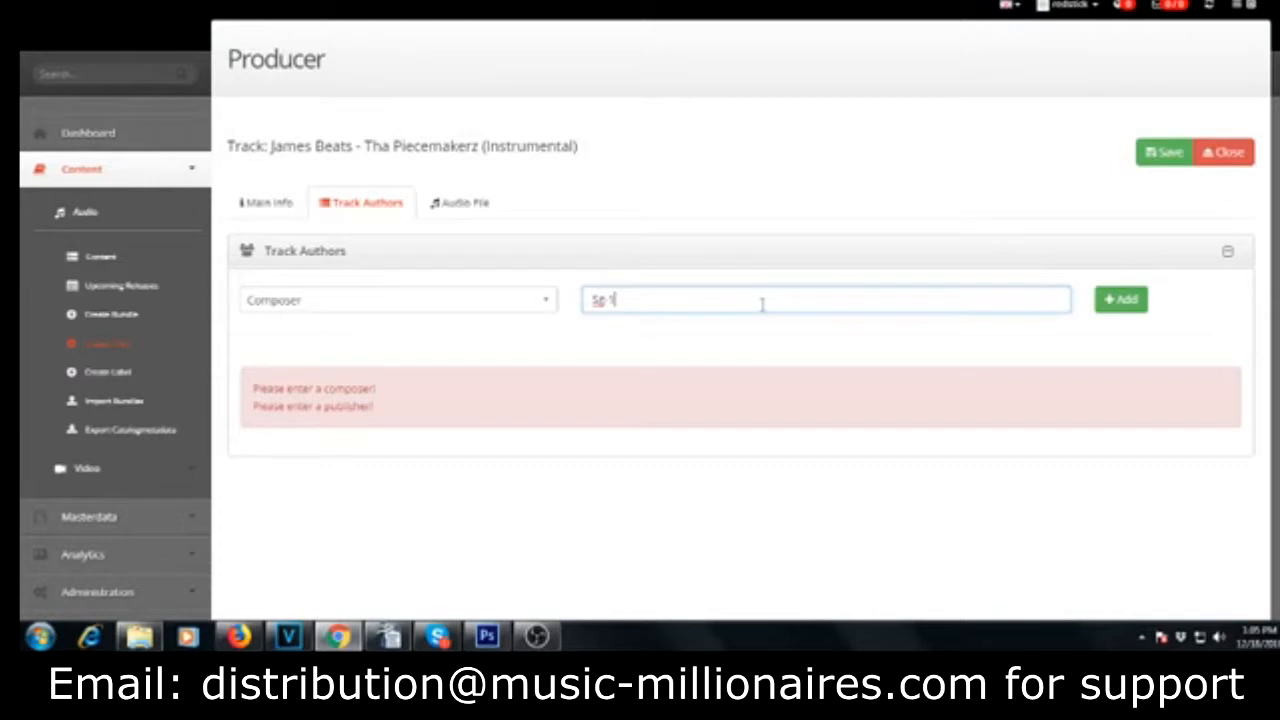
drag(679, 303, 578, 308)
text(Sg)
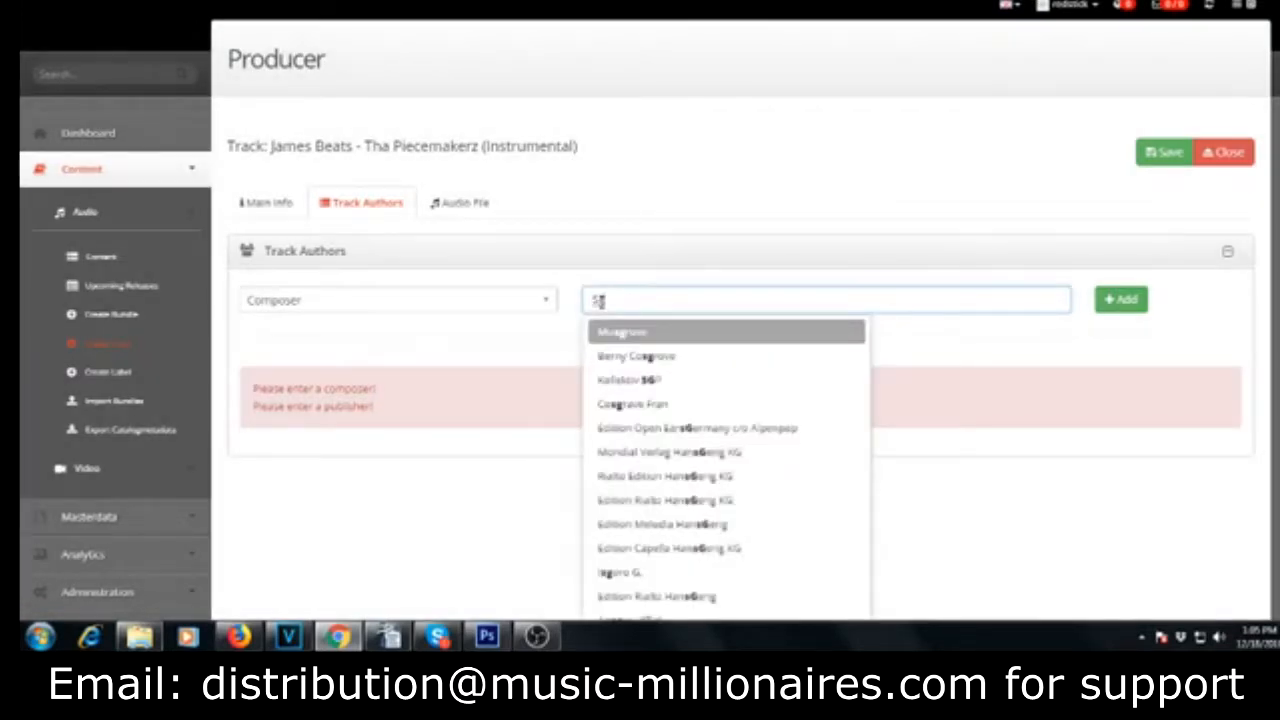
key(BackSpace)
text(G)
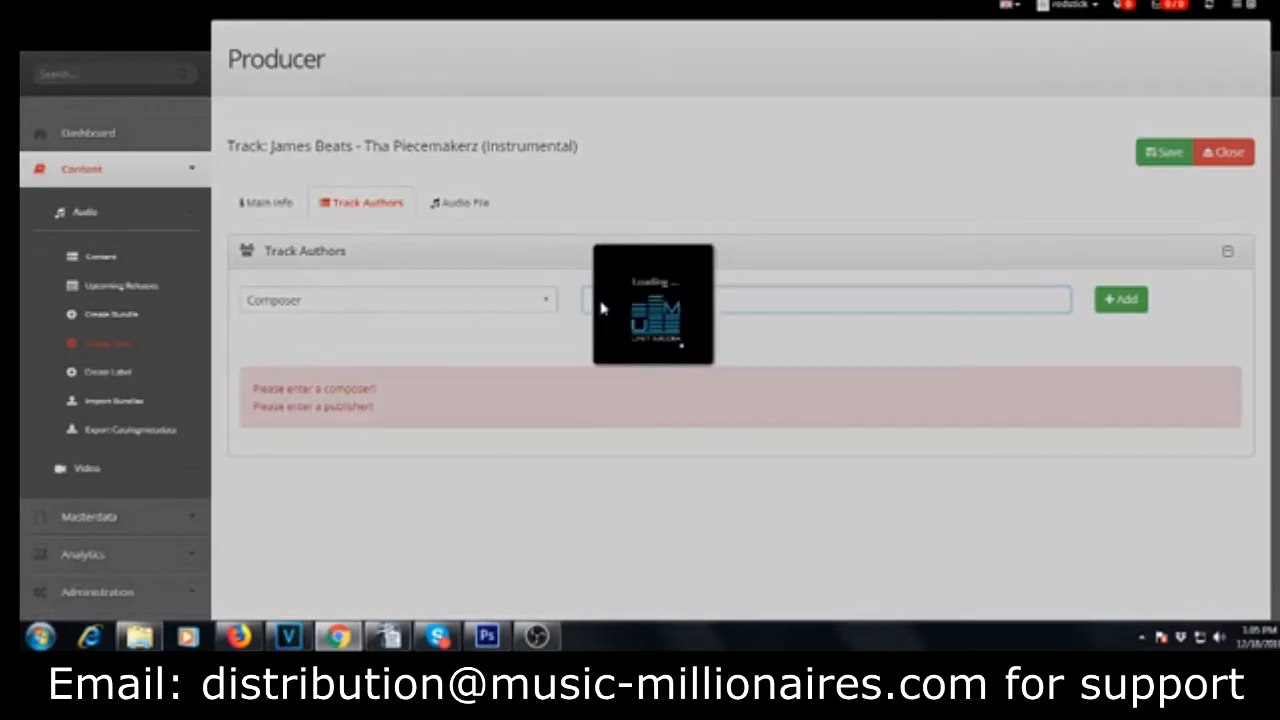
key(BackSpace)
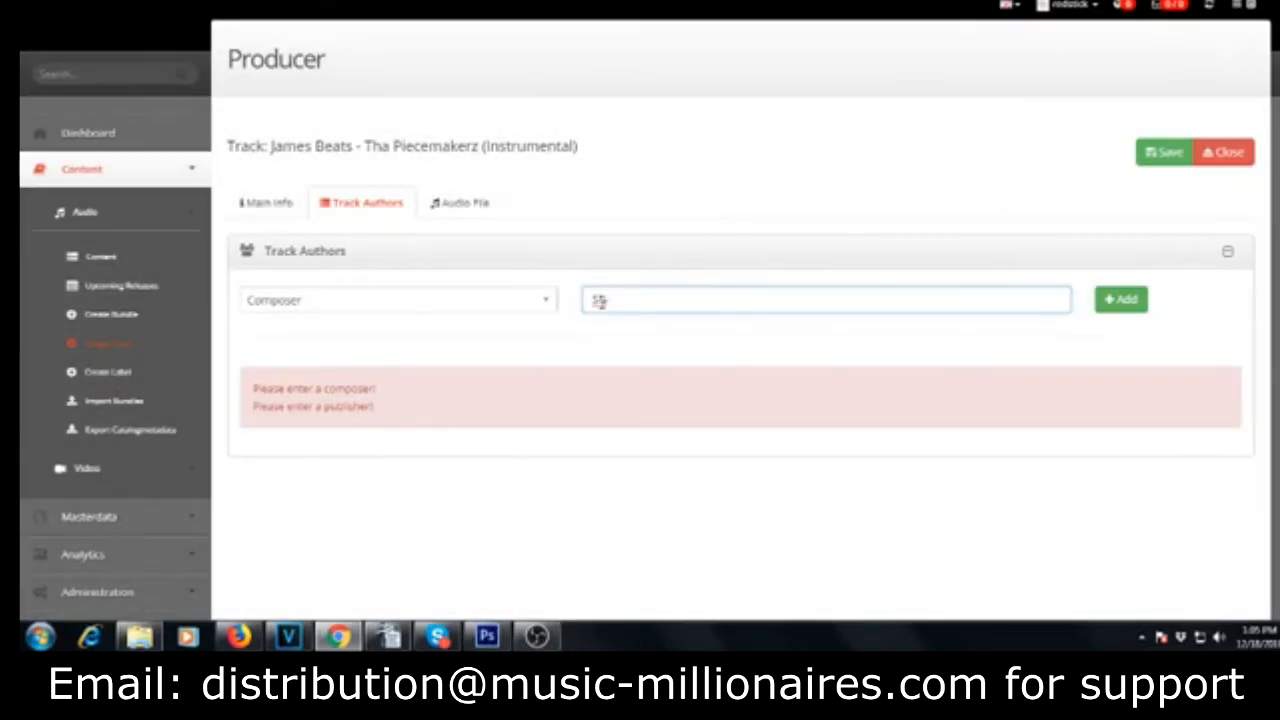
text(1)
click(1120, 305)
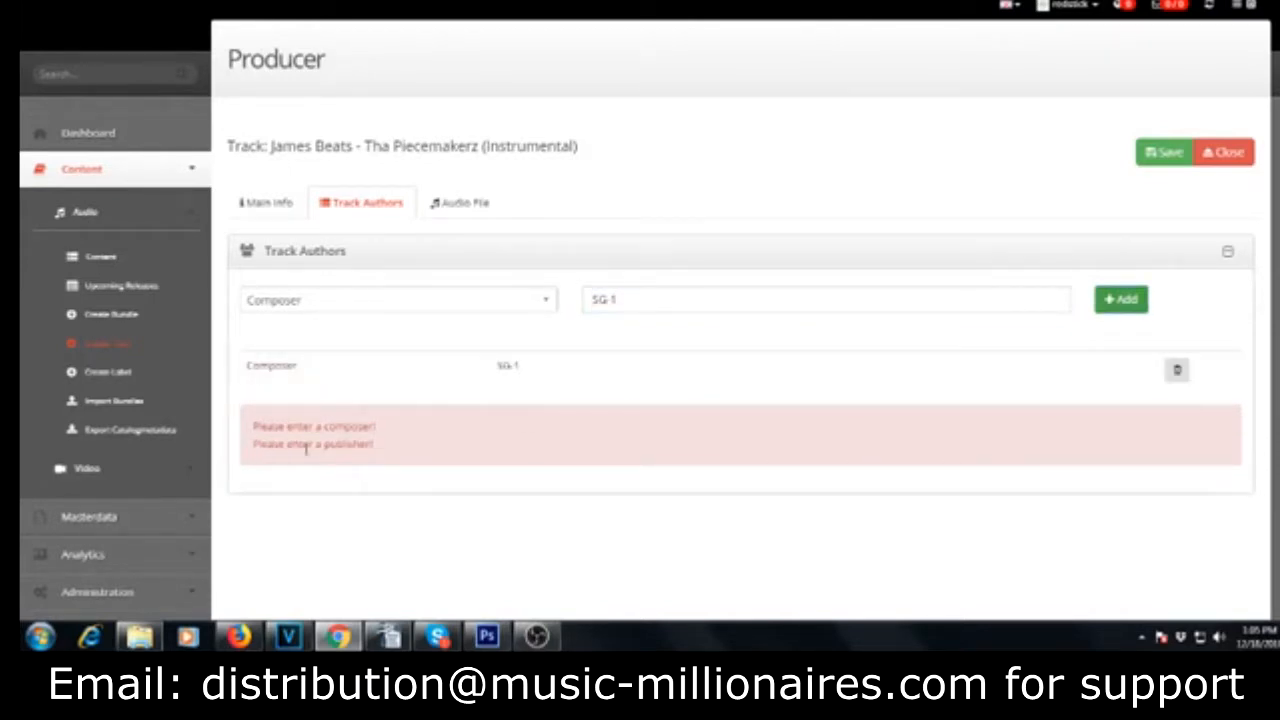
Step: Add Tha Piecemakerz to the track authors with the role Publisher
click(546, 303)
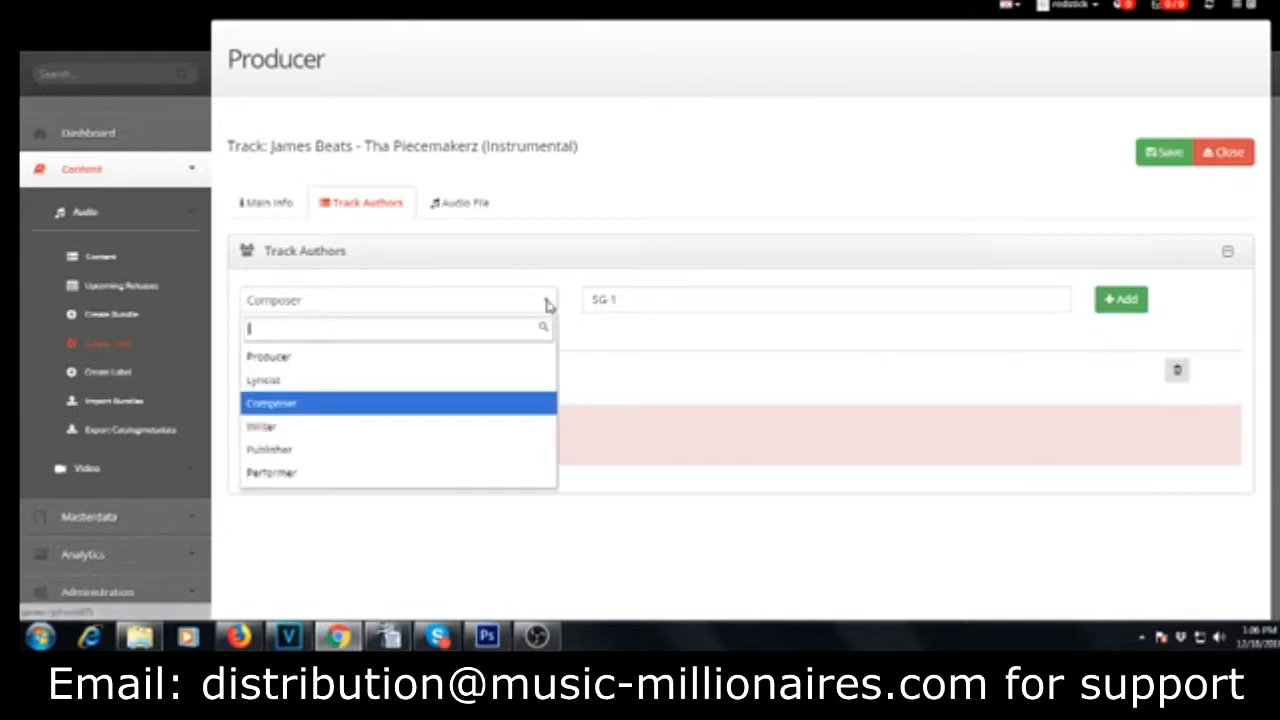
click(380, 449)
drag(637, 300, 585, 302)
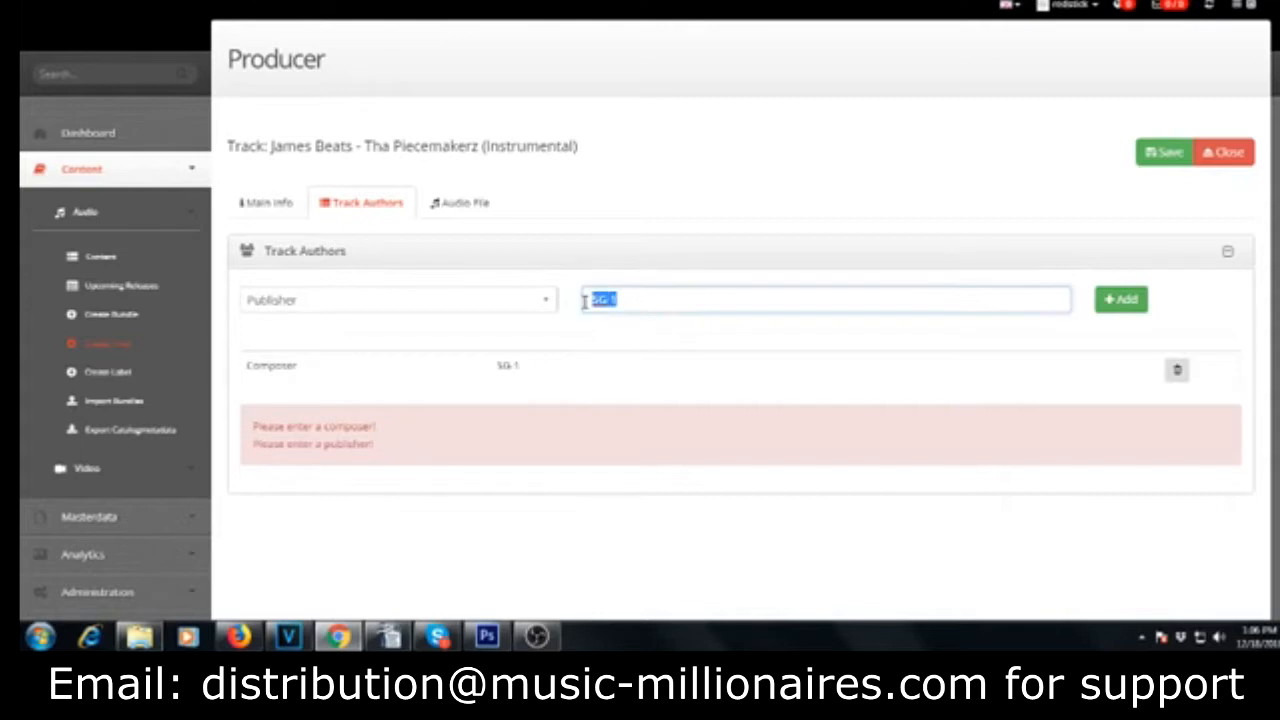
key(BackSpace)
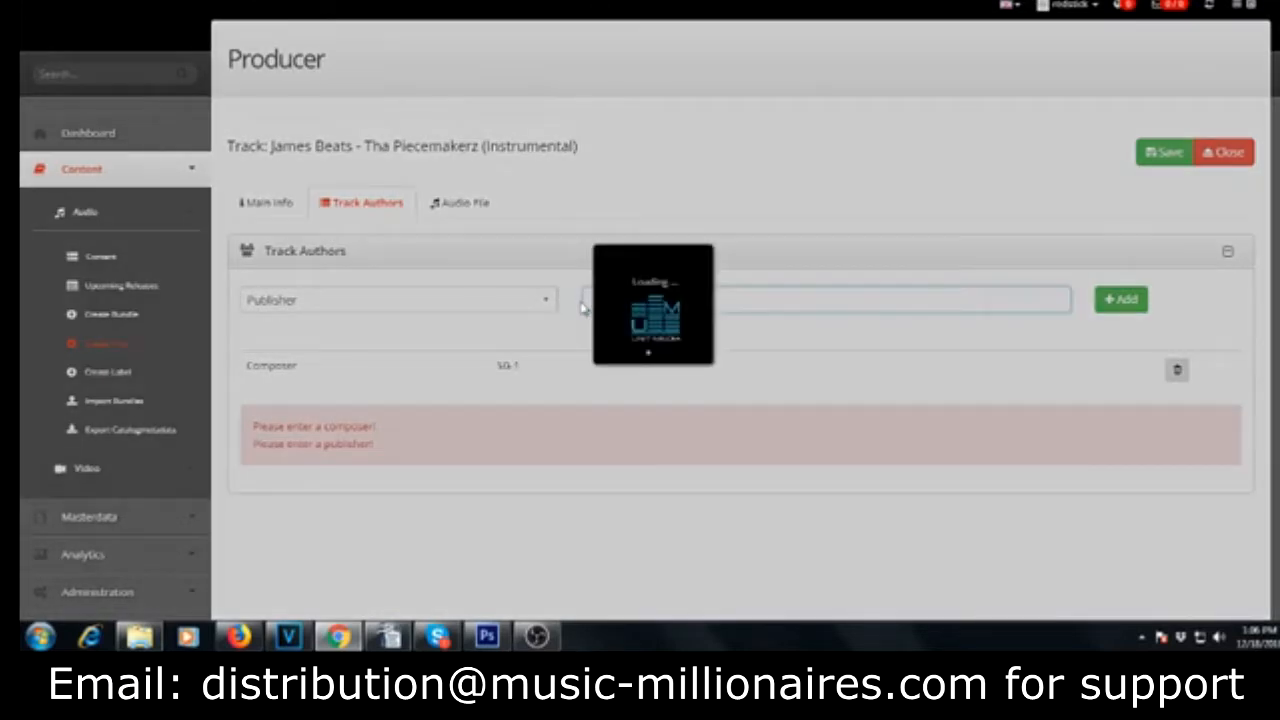
text(Tha)
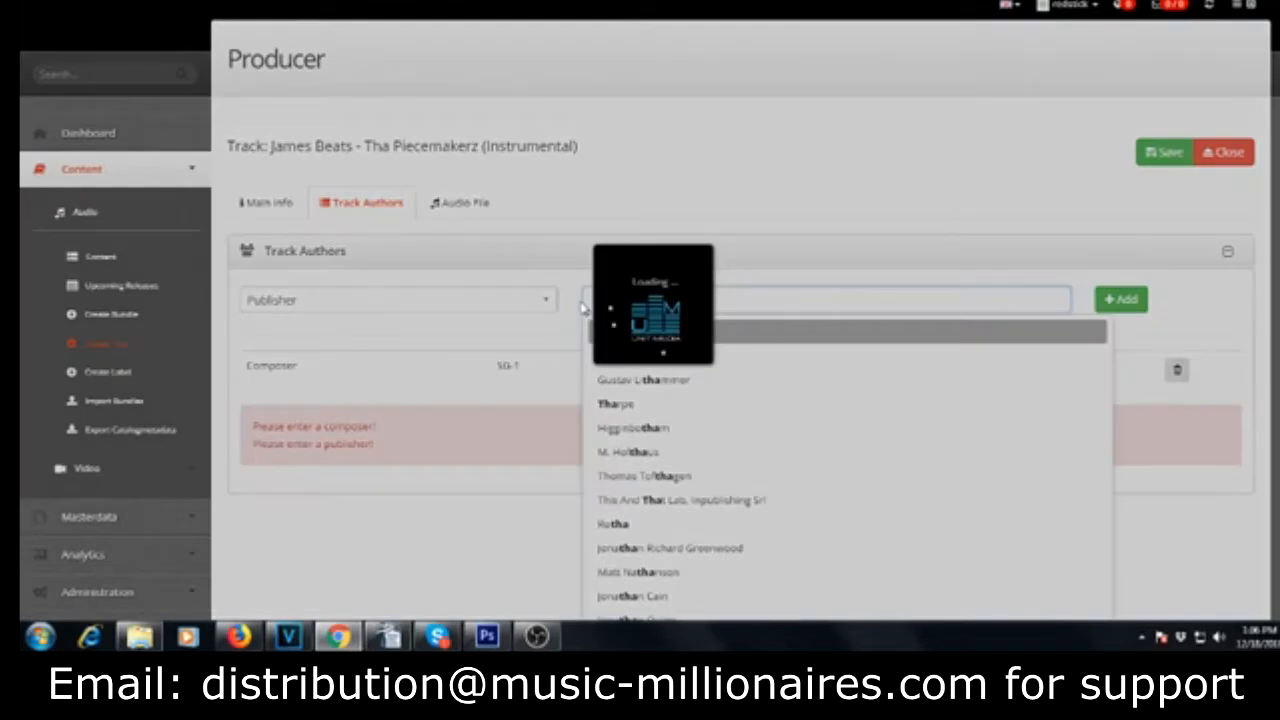
text( Piece)
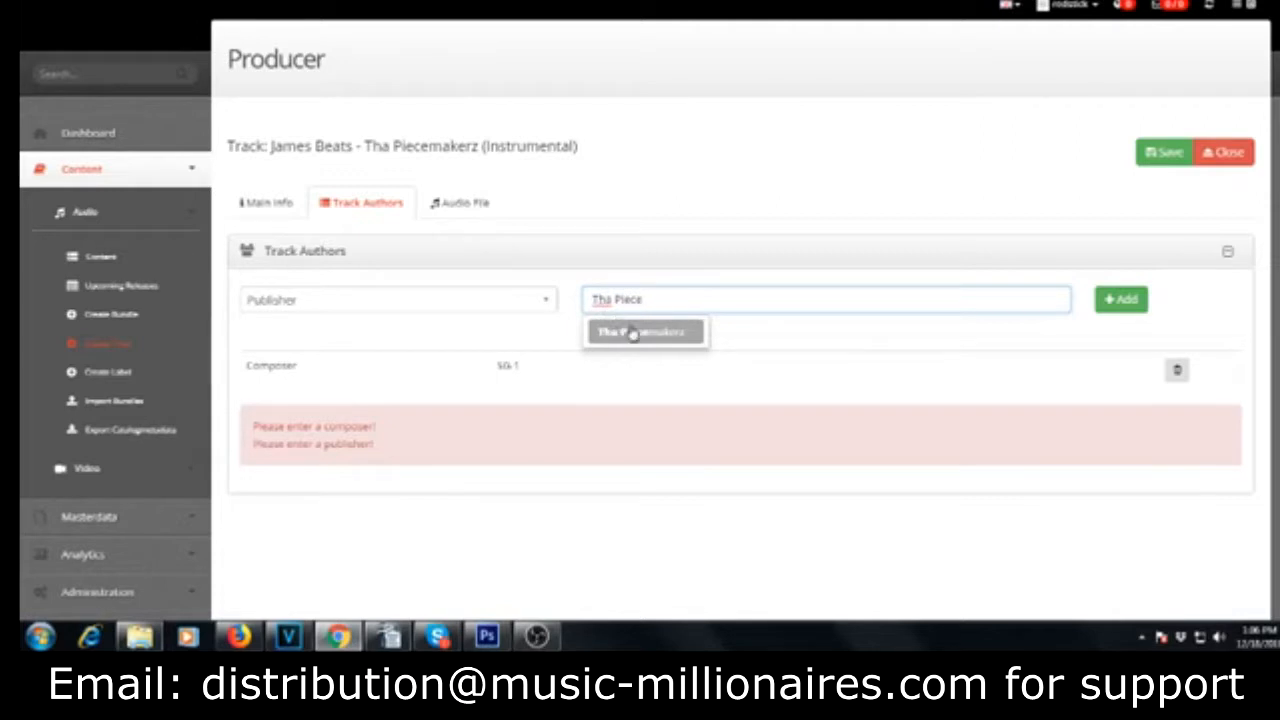
click(677, 331)
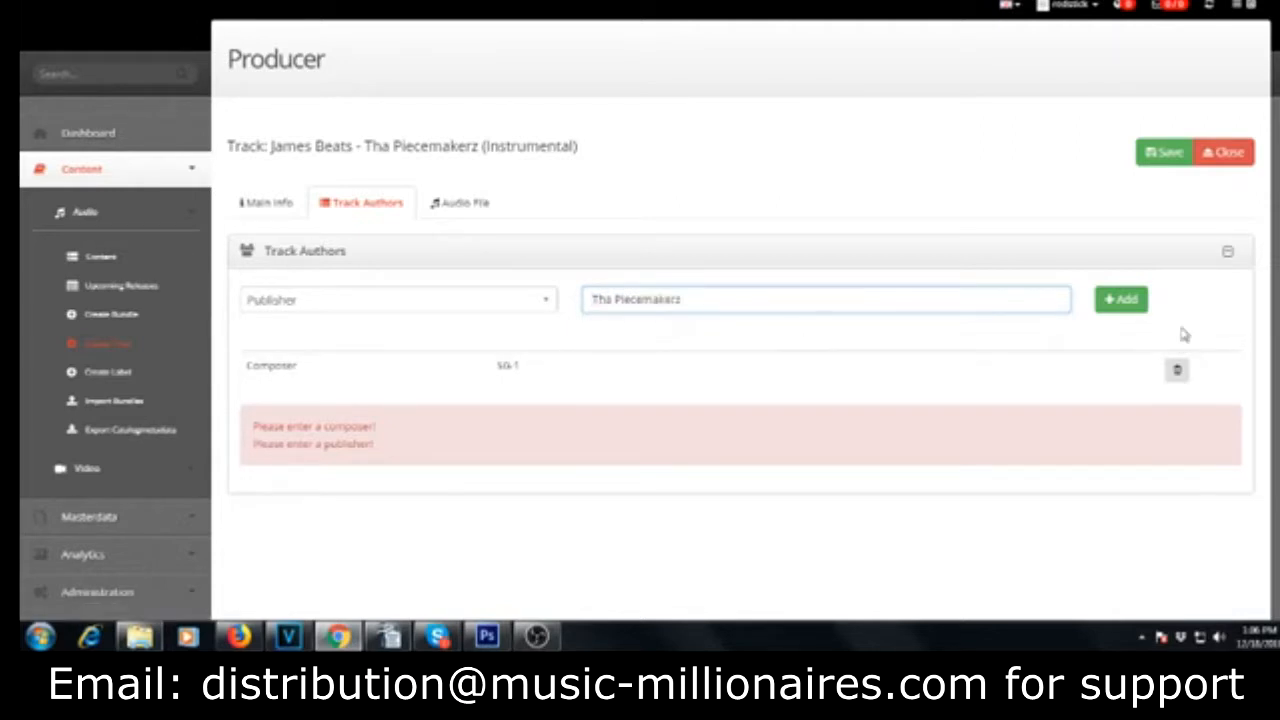
click(1135, 310)
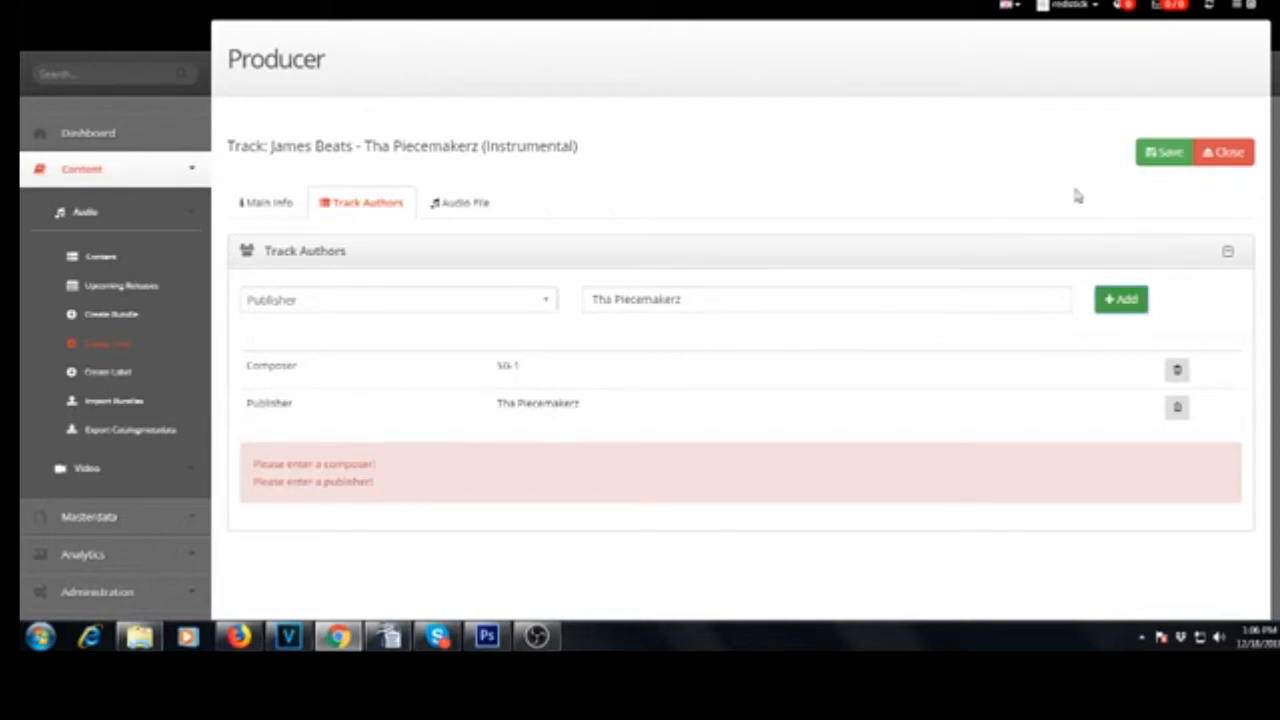
Step: Upload Track 6 - 7.wav from the Music library as the track's audio file
click(458, 208)
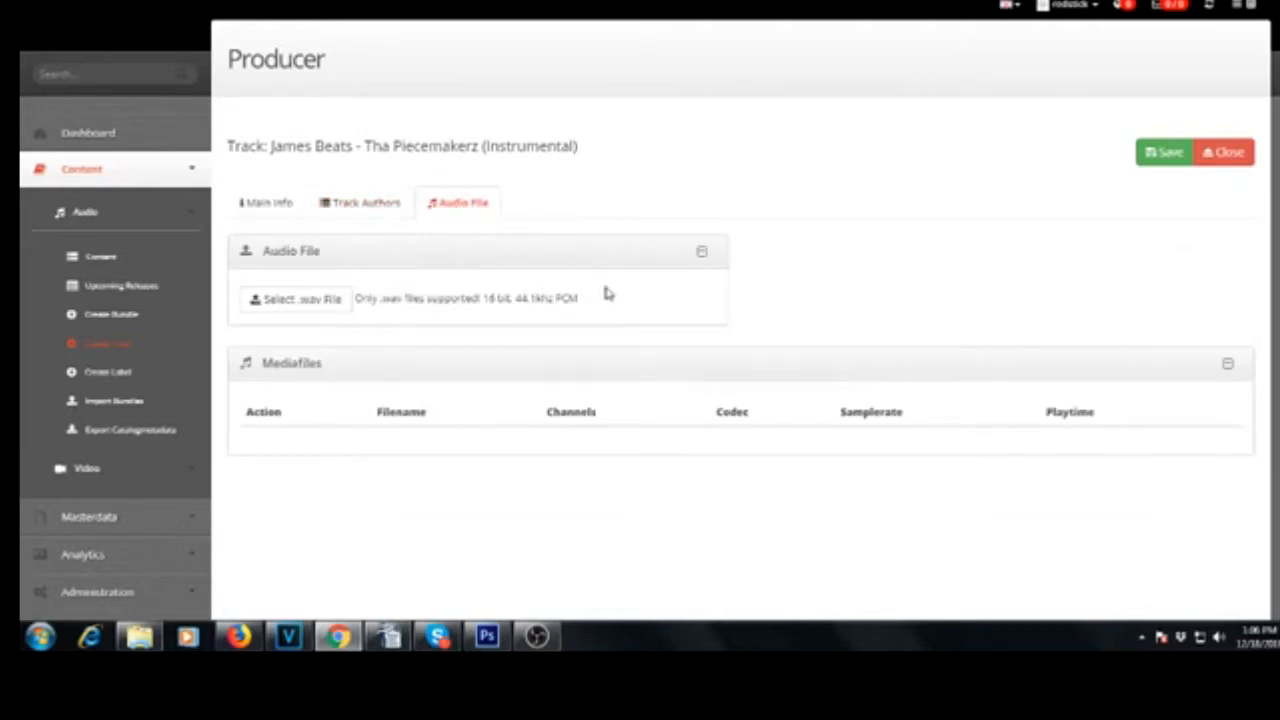
click(338, 299)
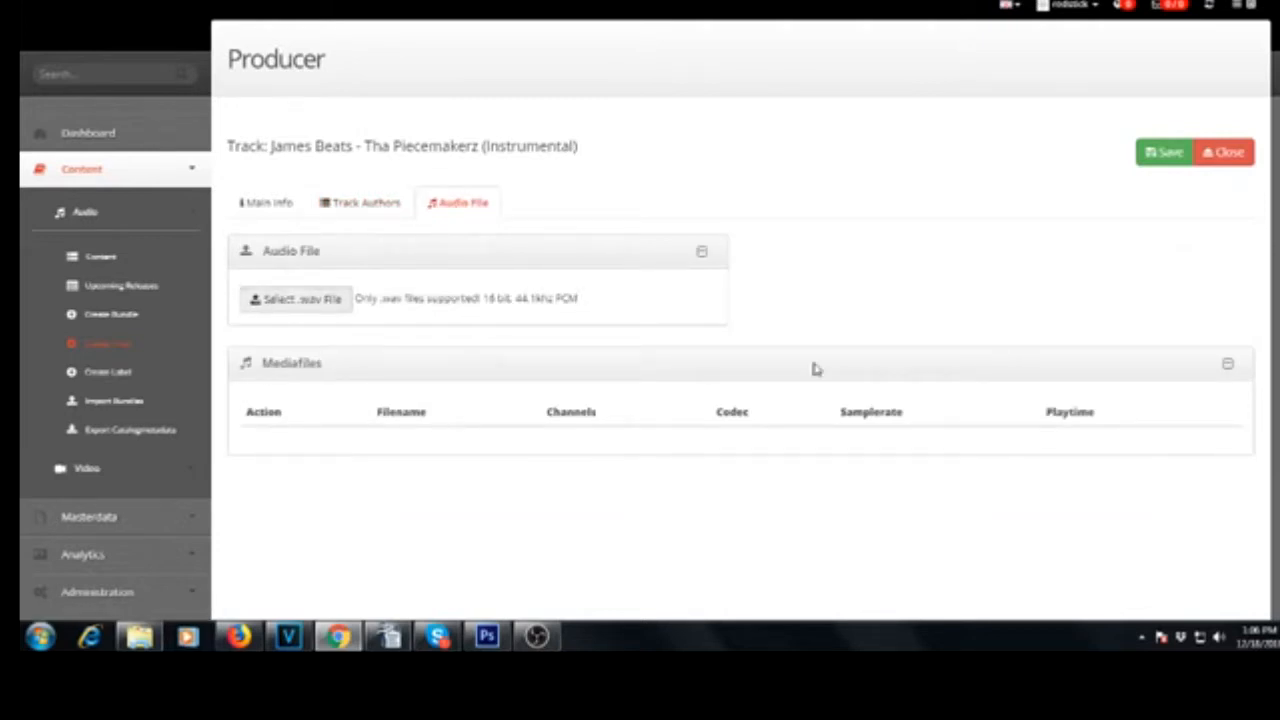
mouse_move(652, 150)
mouse_down()
mouse_move(658, 192)
mouse_move(657, 145)
mouse_up()
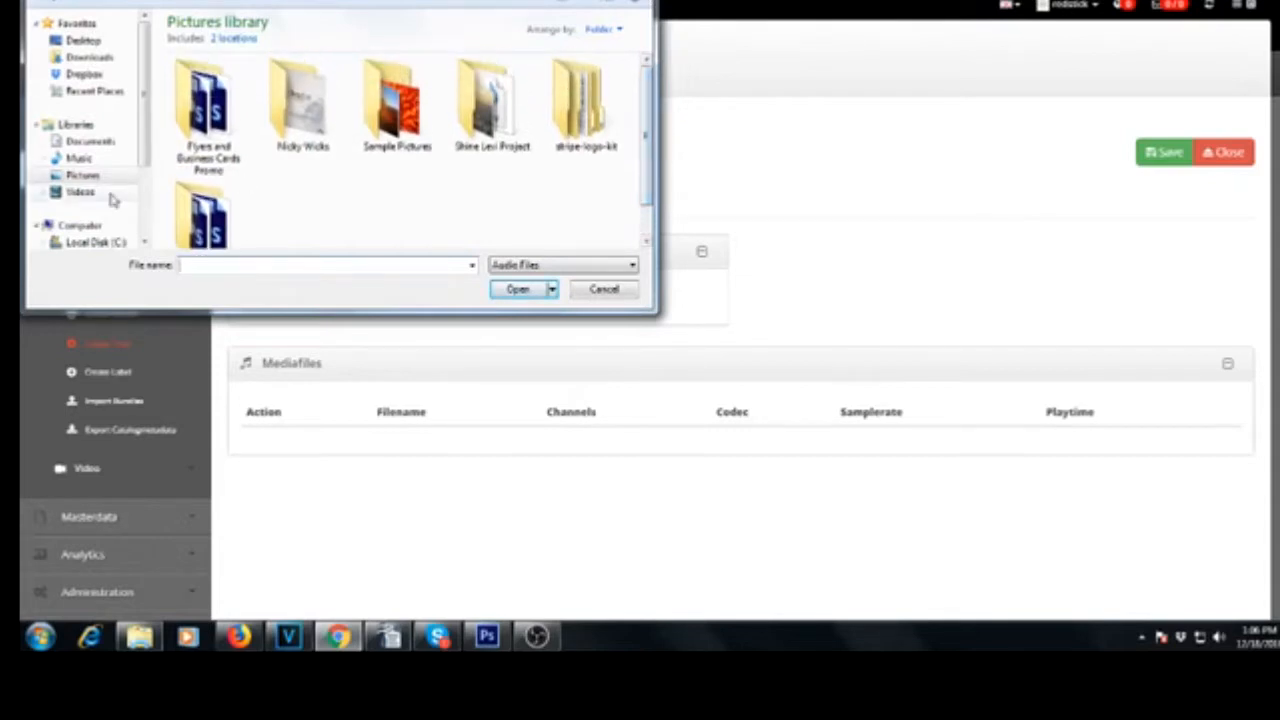
click(78, 158)
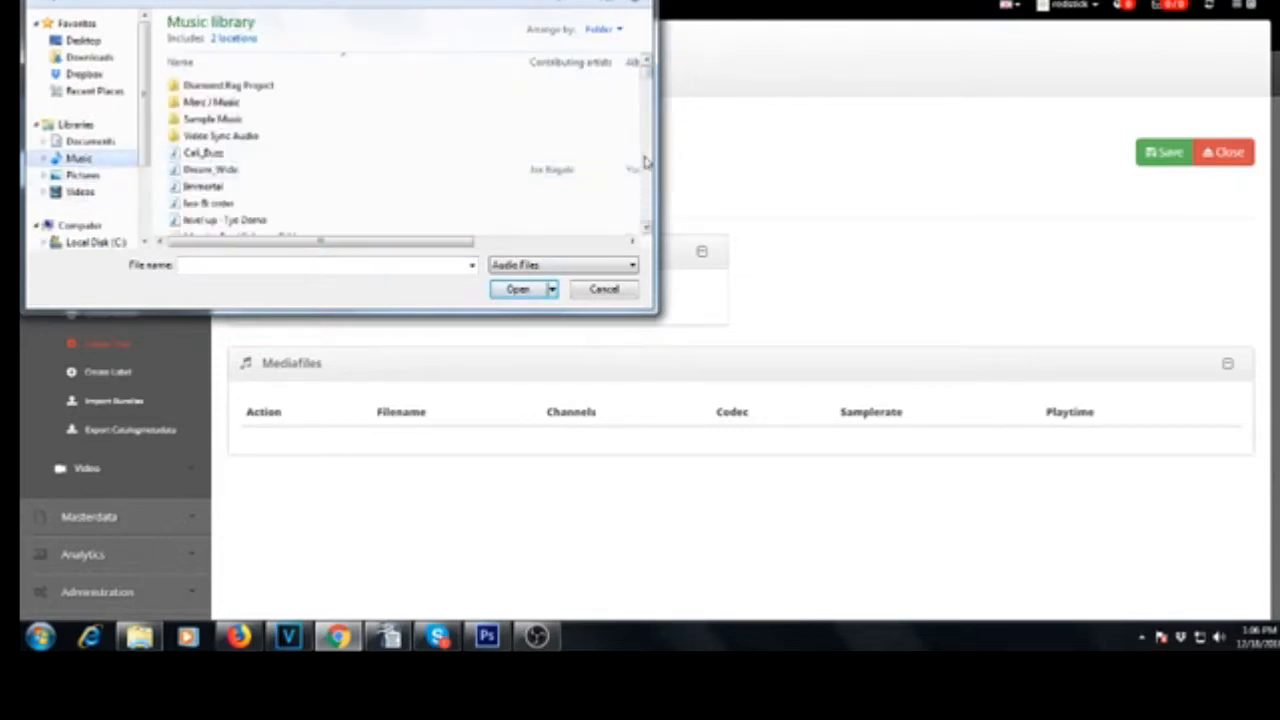
scroll(460, 152, down, 3)
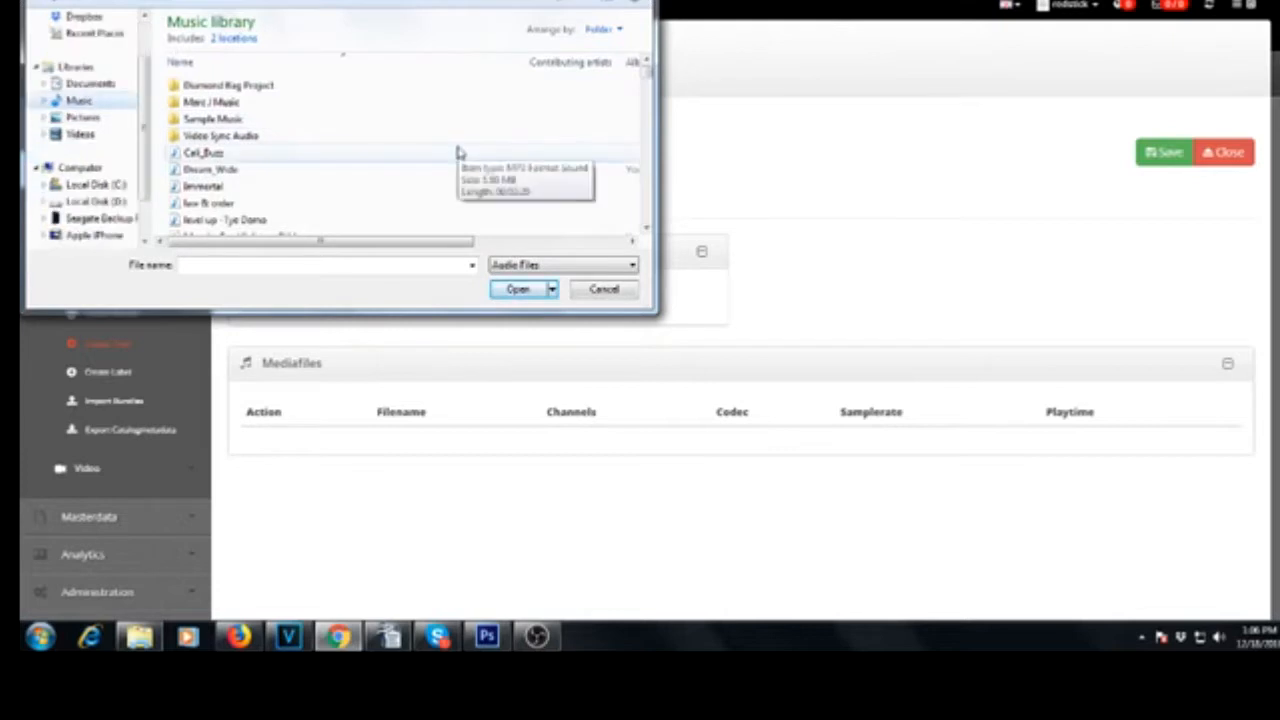
drag(647, 82, 647, 95)
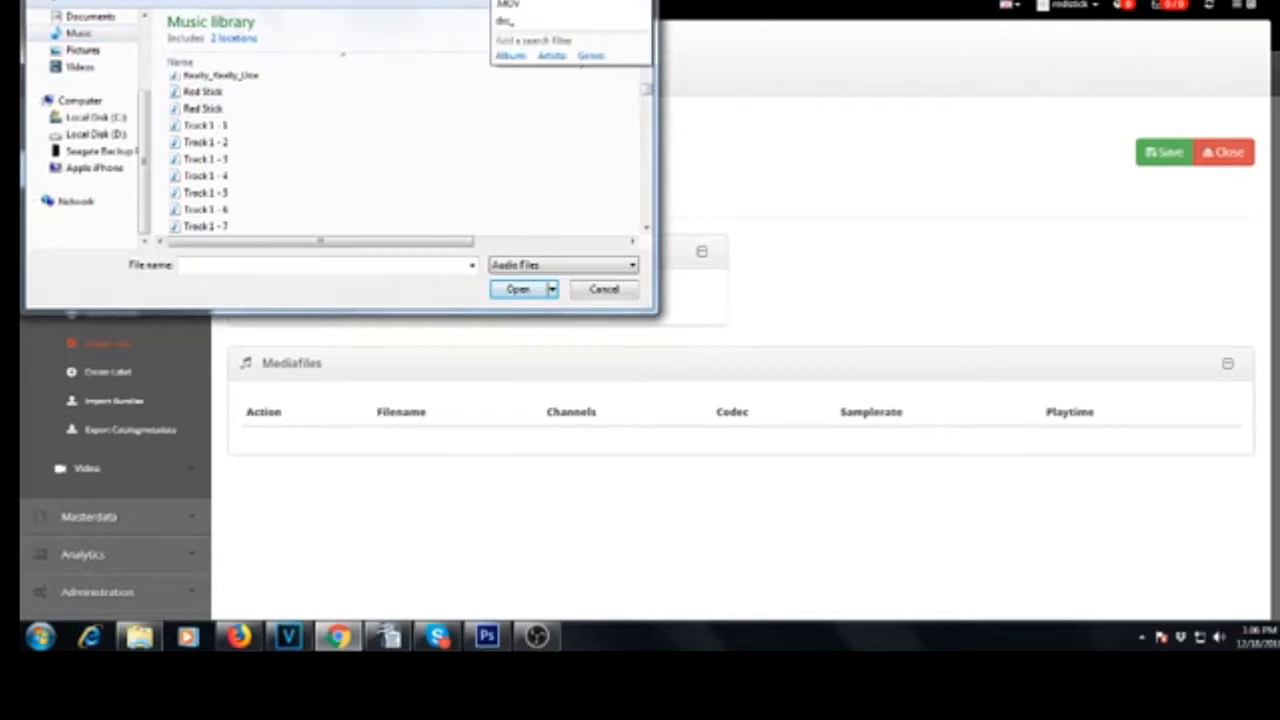
text(t)
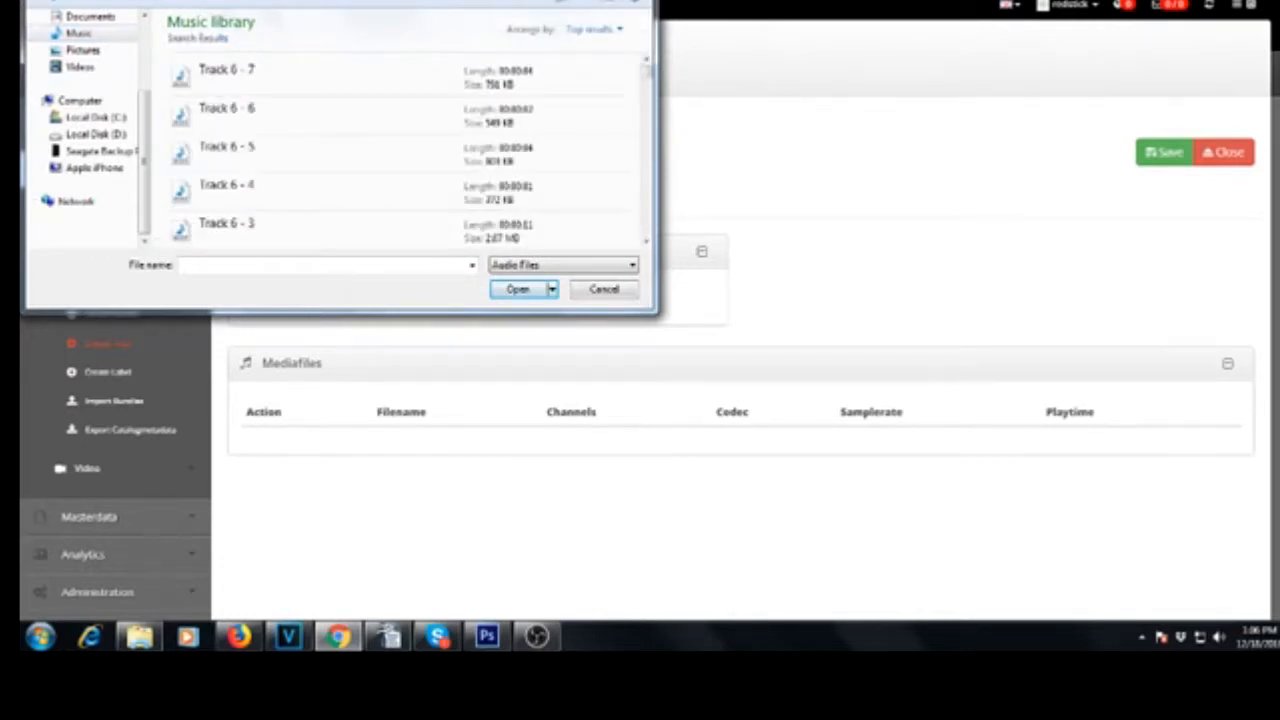
click(204, 70)
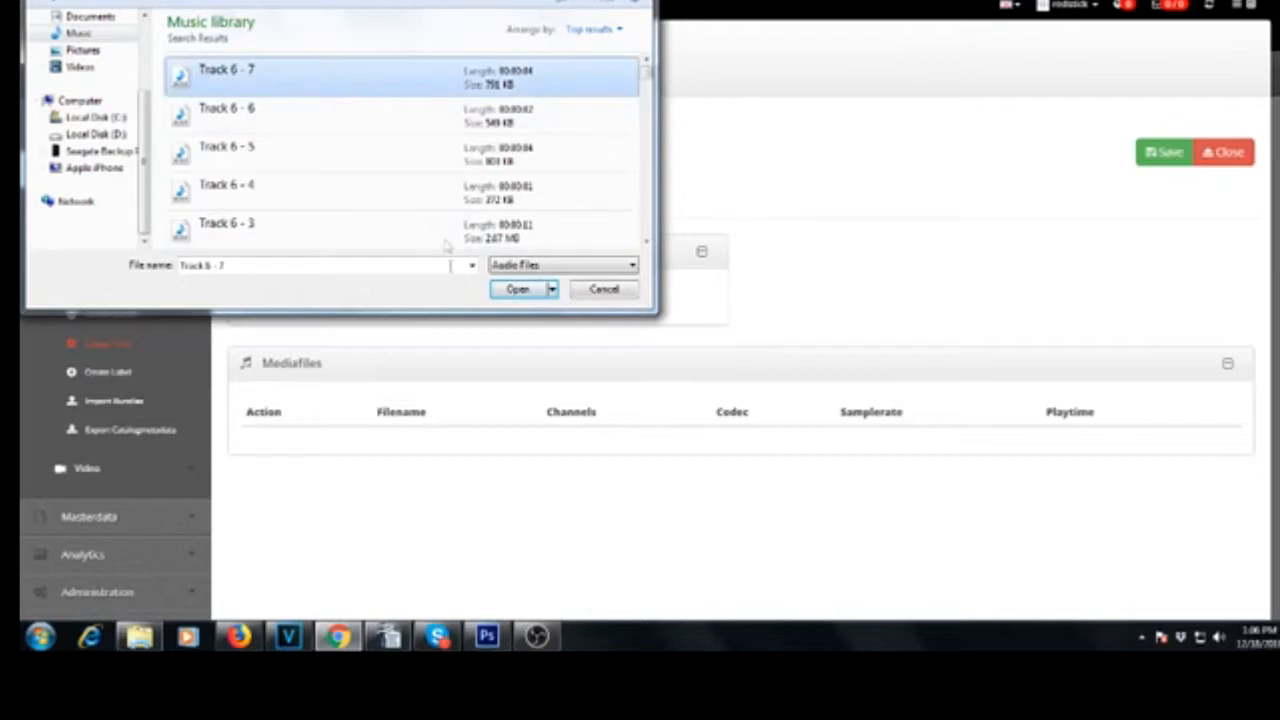
click(516, 290)
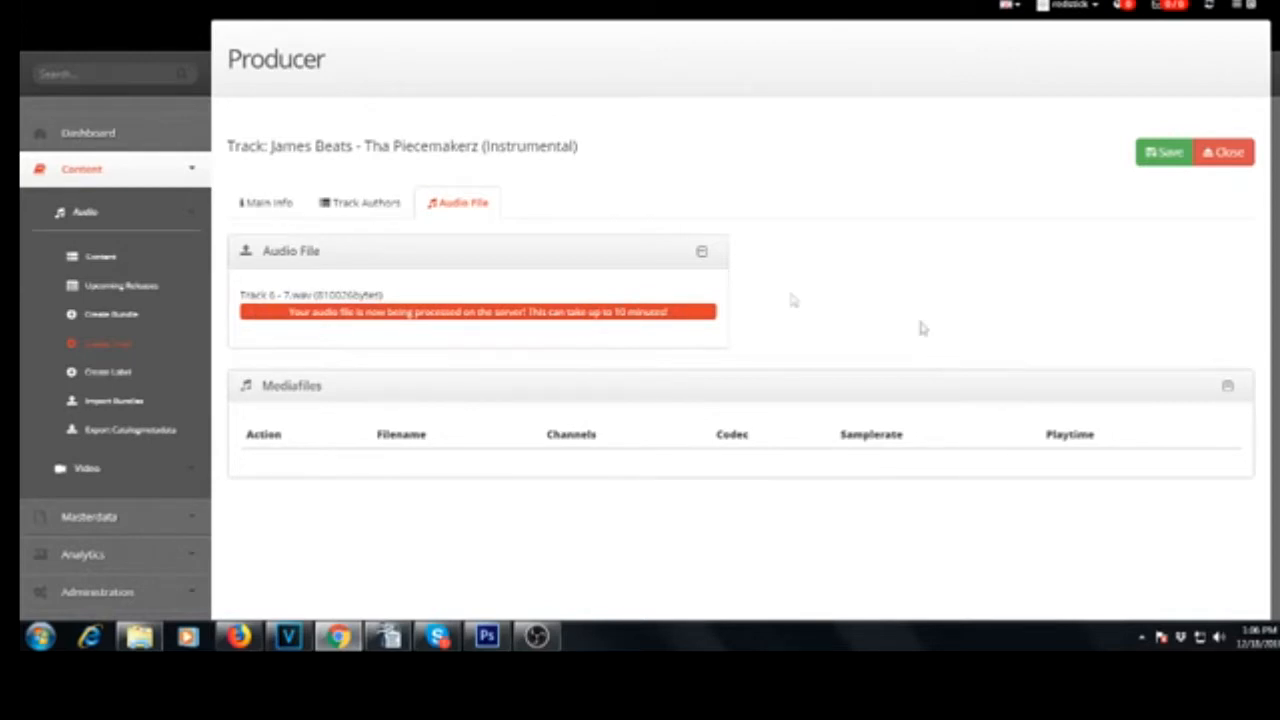
Step: Review the track's main info, authors and audio file, and save the track
click(246, 204)
scroll(600, 343, down, 3)
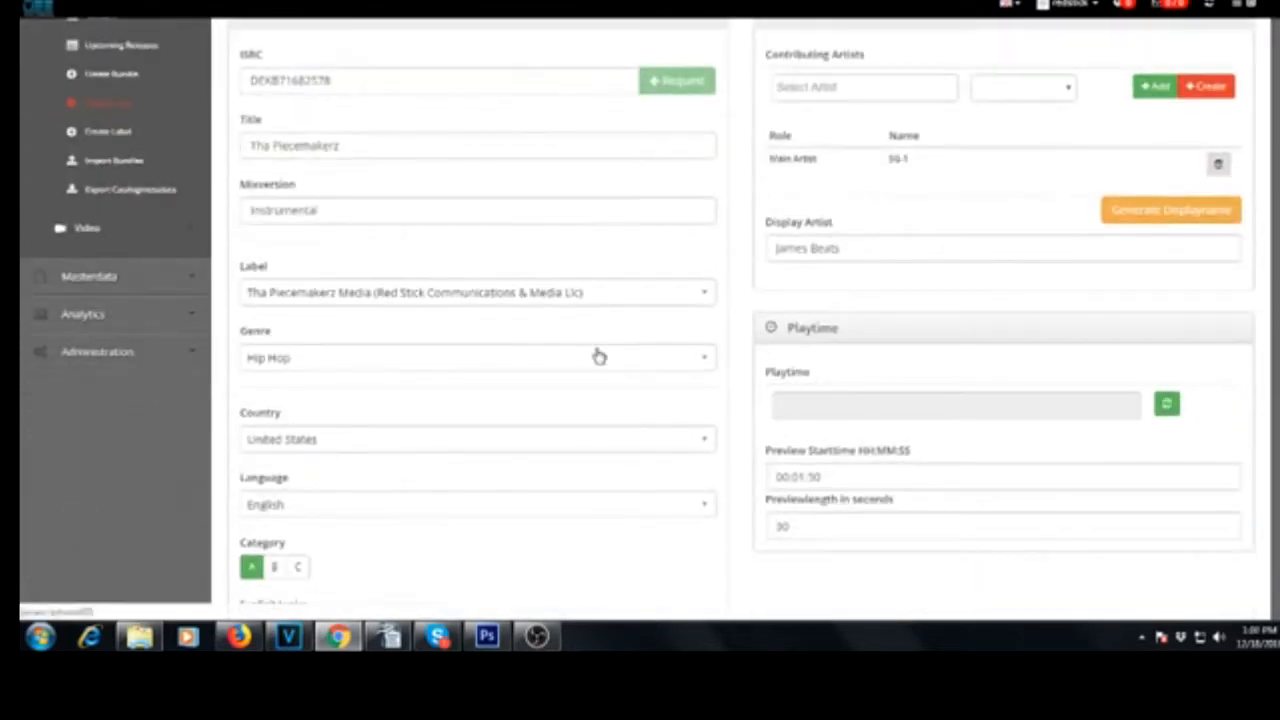
scroll(597, 355, up, 4)
click(353, 289)
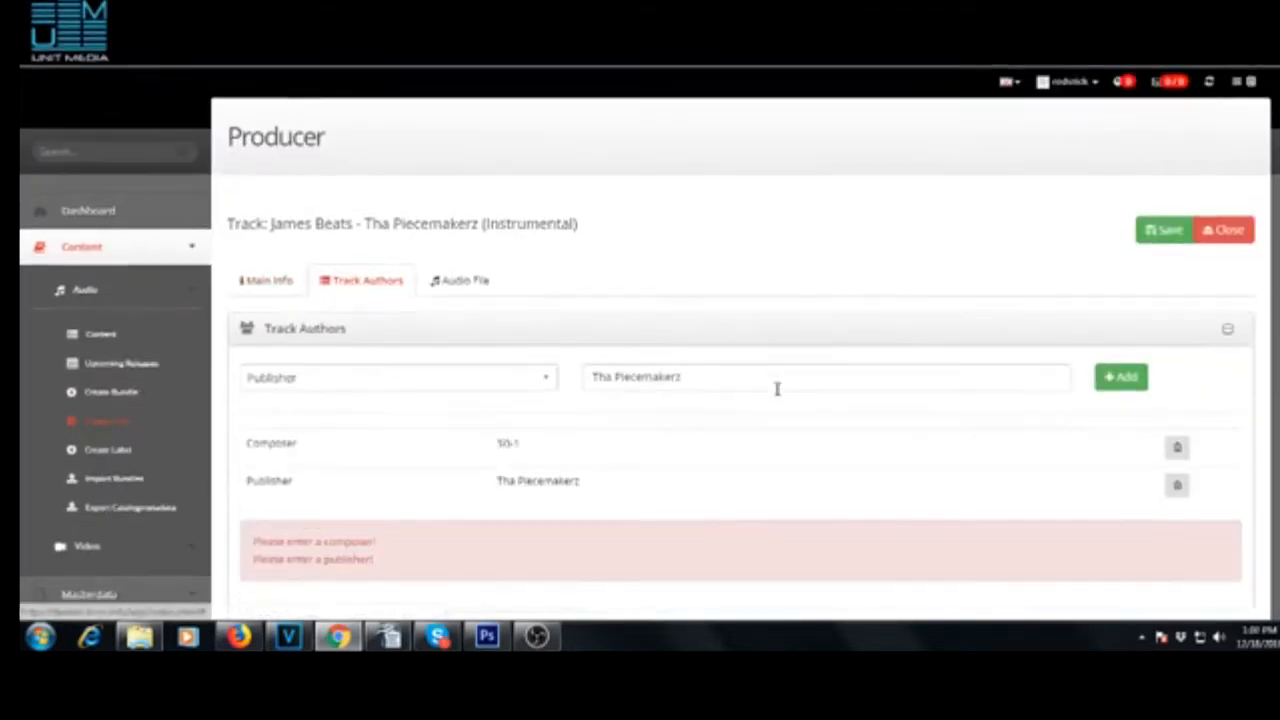
scroll(774, 395, down, 2)
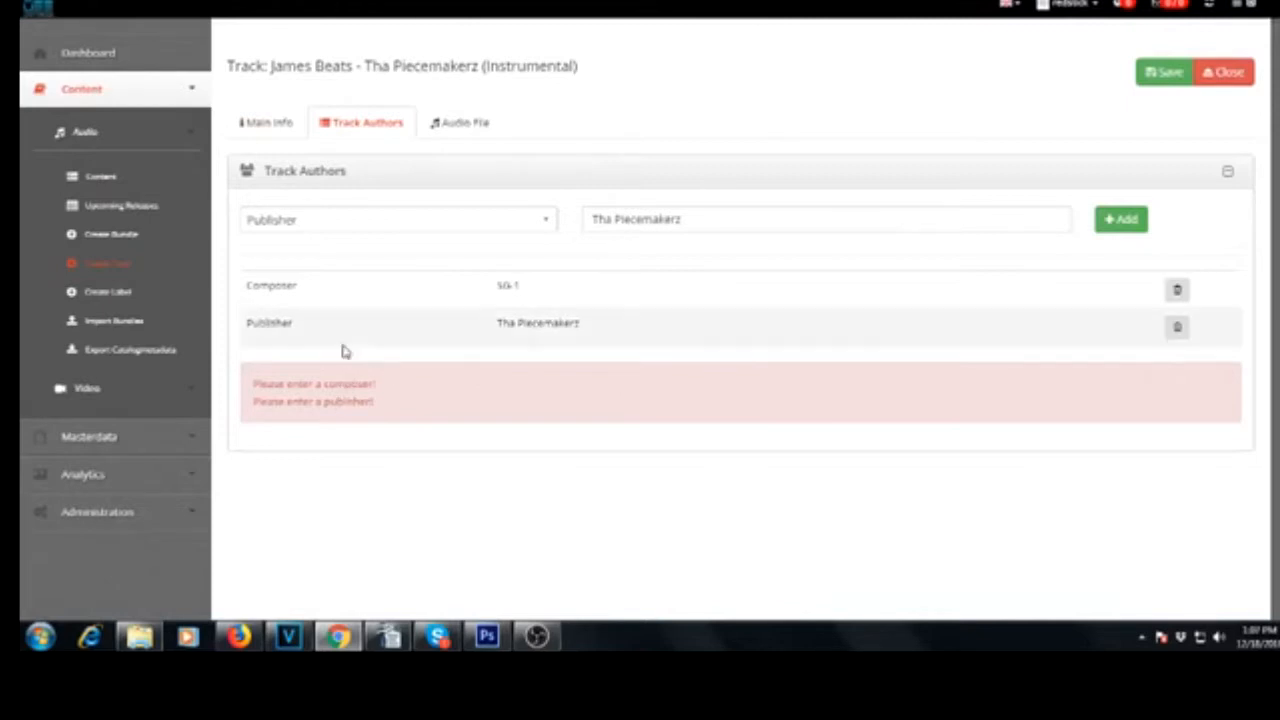
scroll(343, 349, up, 2)
click(462, 284)
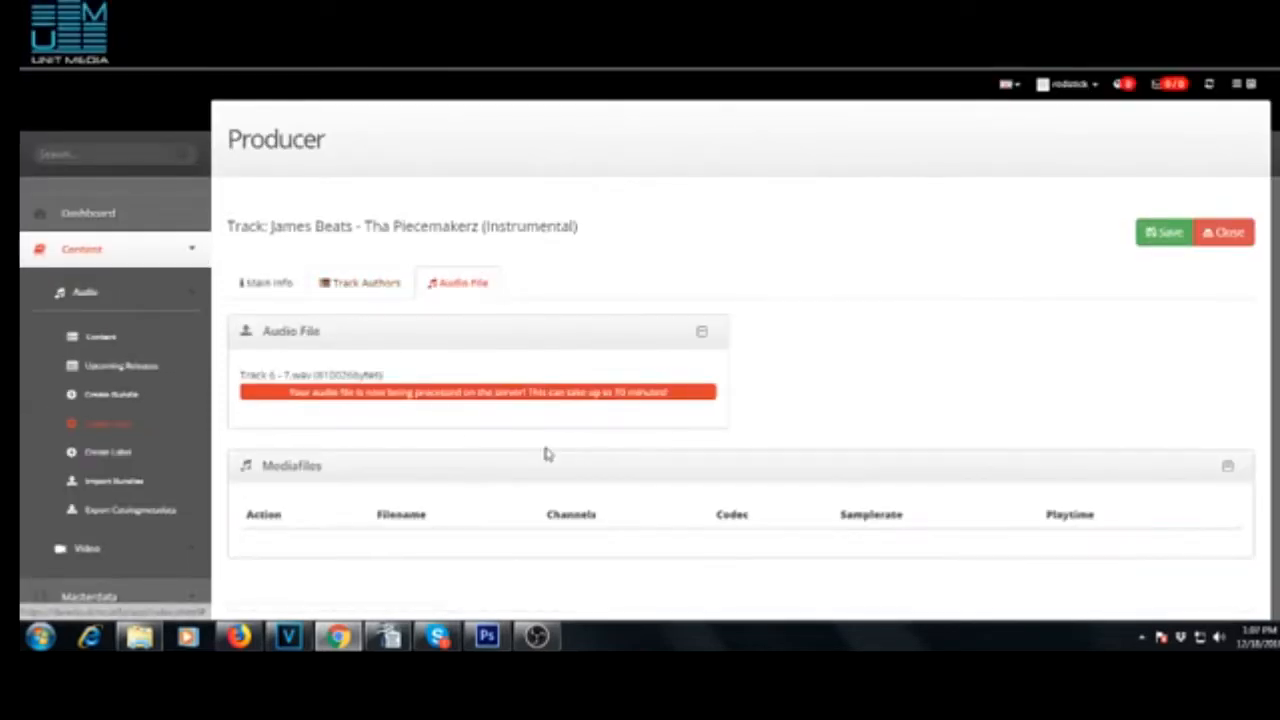
click(1142, 240)
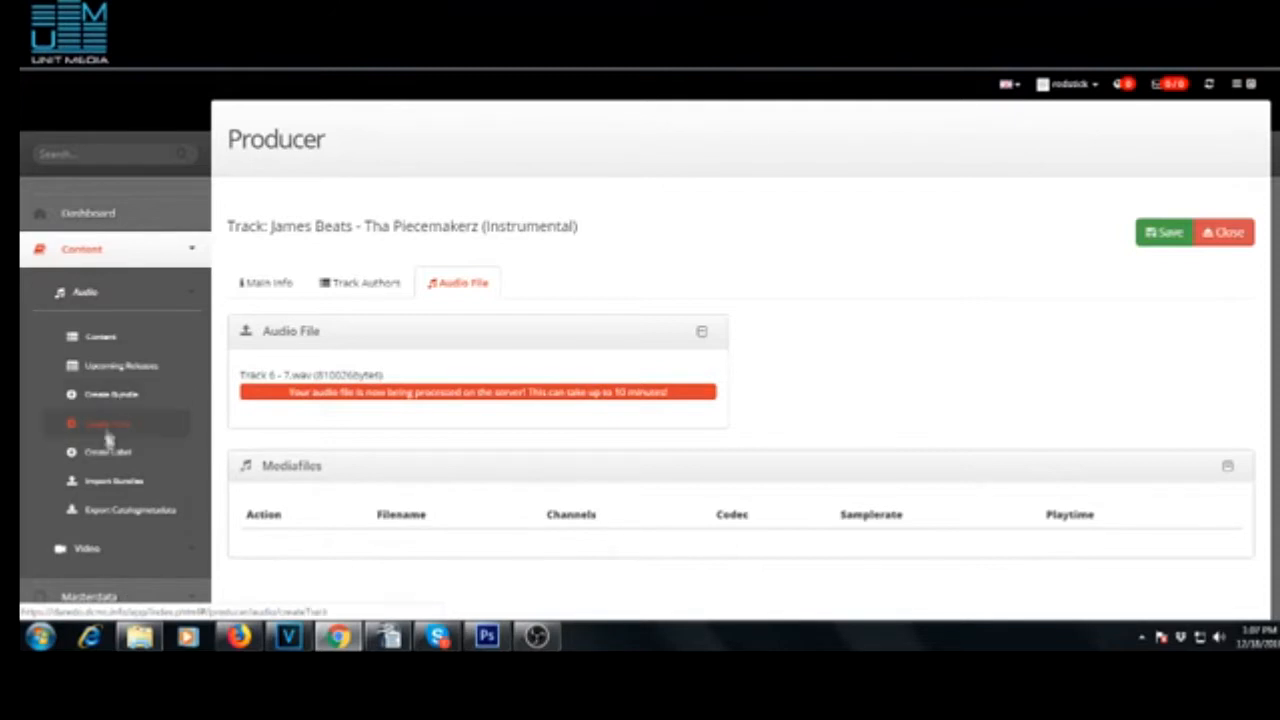
Step: Open the form for creating a new audio bundle
click(112, 396)
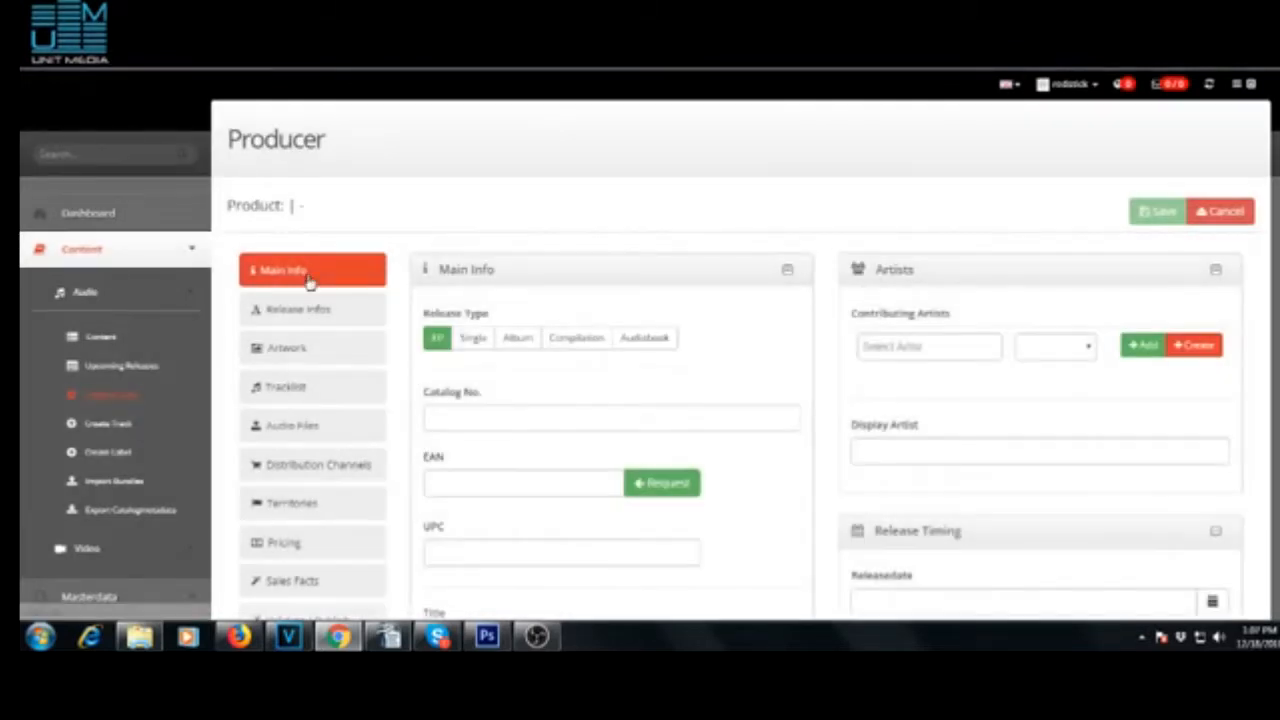
Step: Set the bundle's release type to Single and enter TPM001SG as the catalog number
click(473, 351)
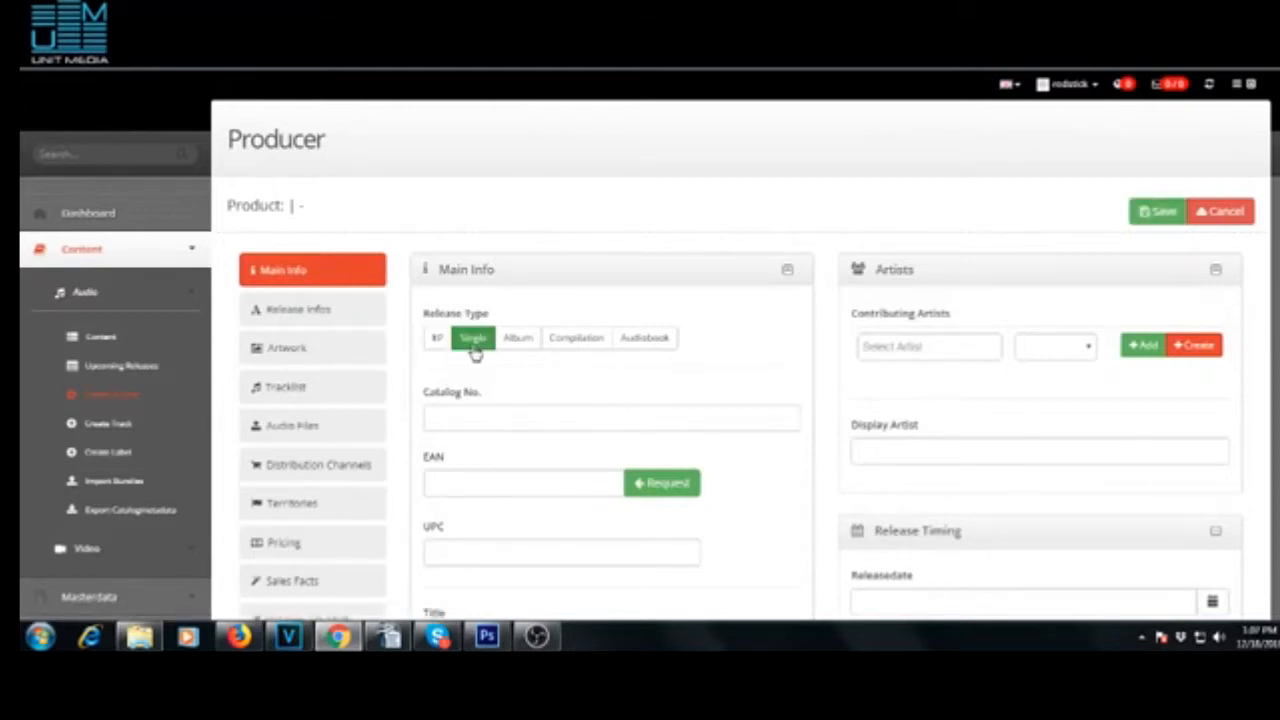
click(566, 421)
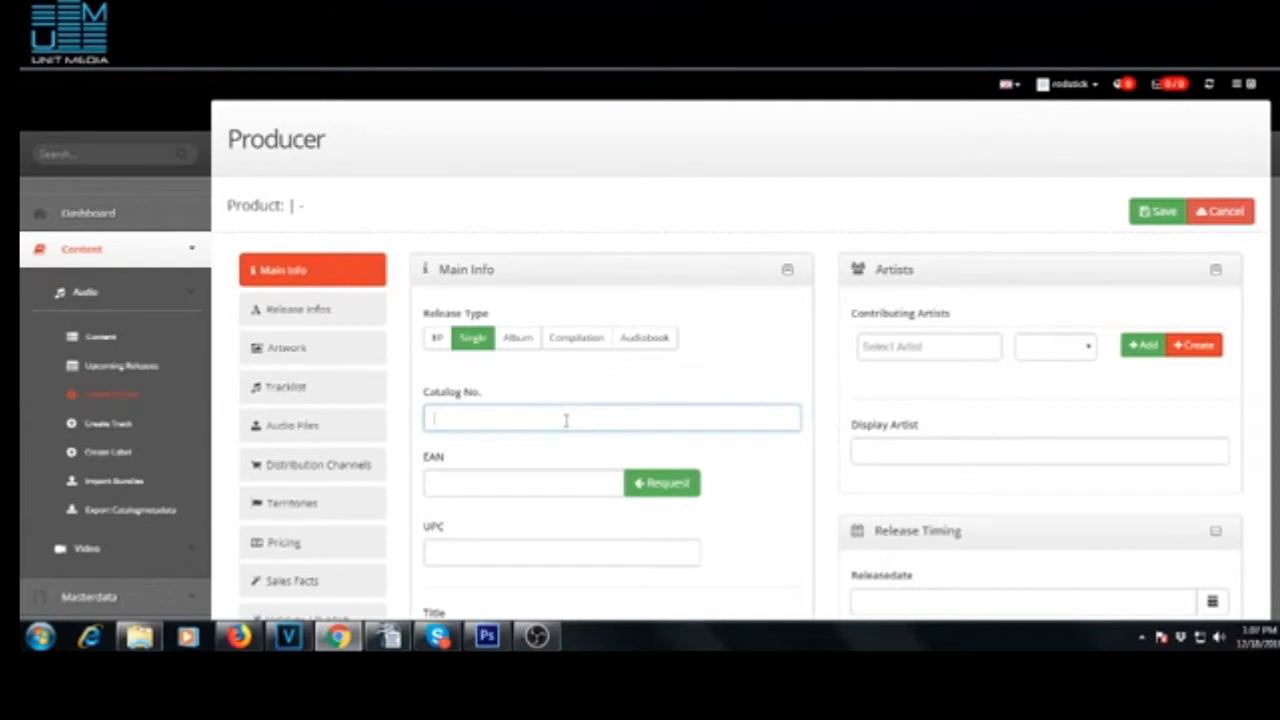
text(1PM)
text(00)
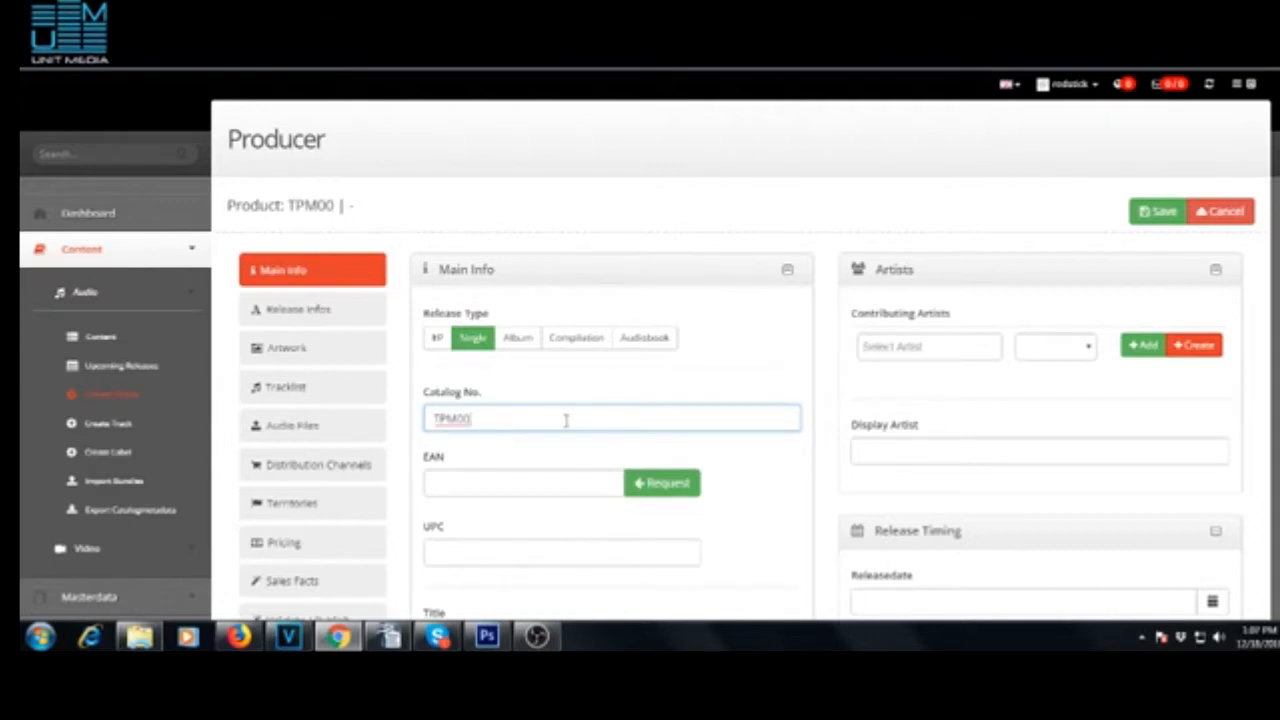
text(1SG)
Step: Request an EAN for the bundle from the distributor's system and confirm the request
click(665, 484)
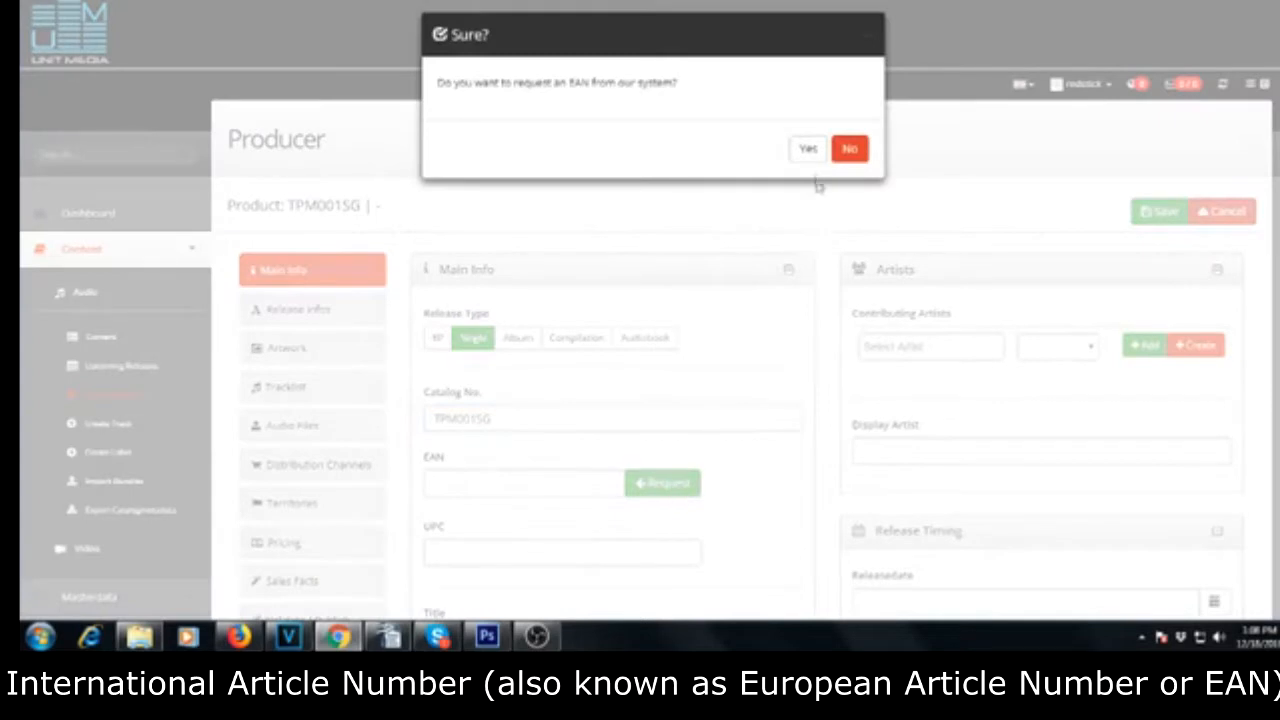
click(809, 149)
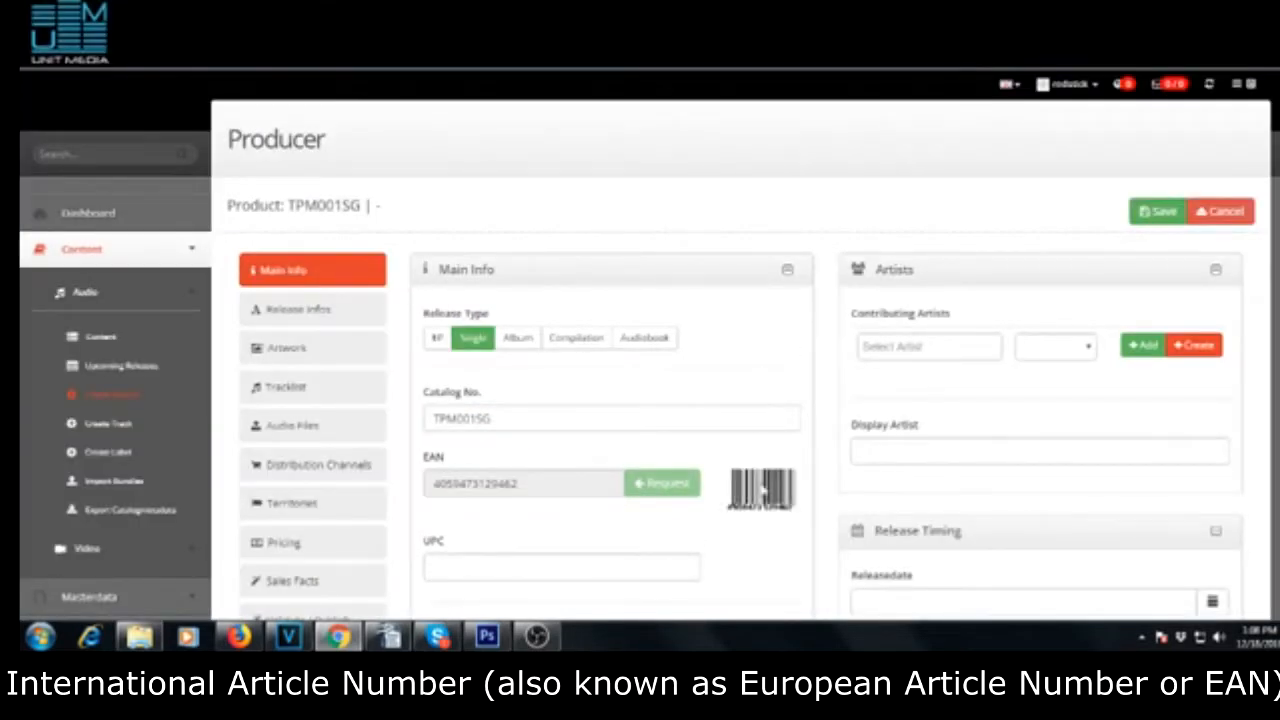
Step: Enter "sG Beat Vol 1" as the bundle's title in the main info
scroll(760, 490, down, 1)
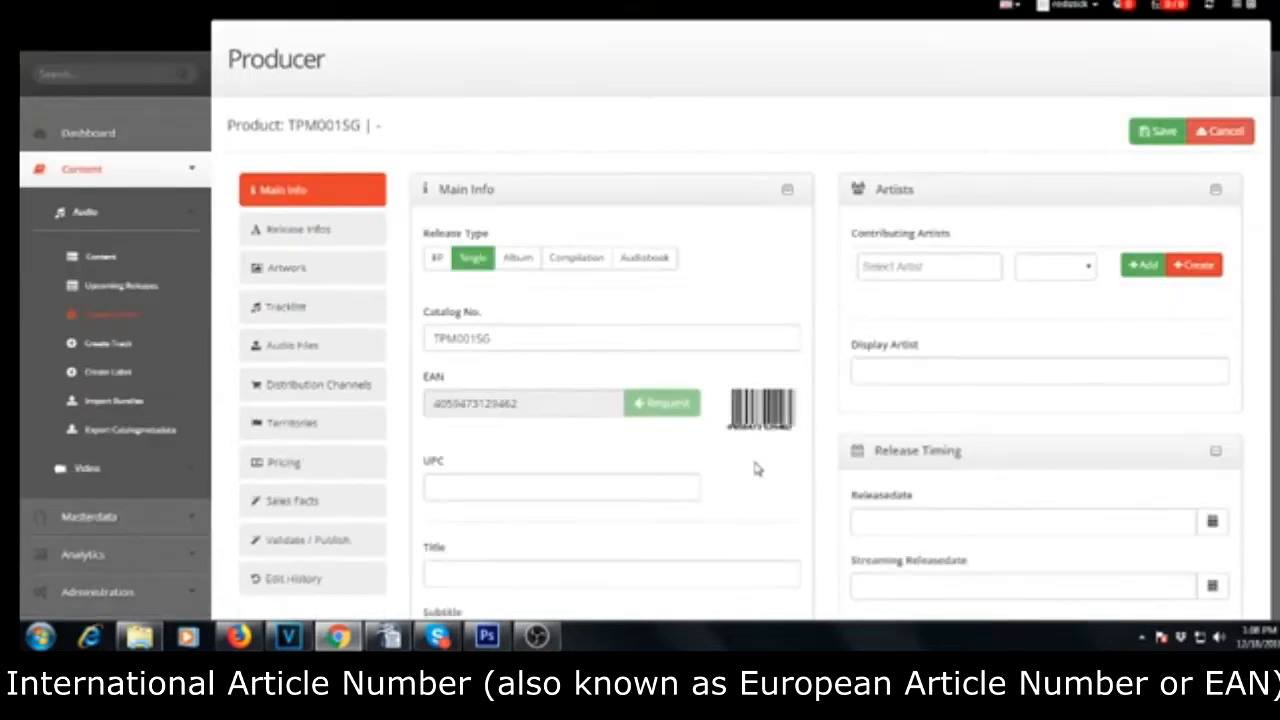
scroll(757, 466, down, 1)
scroll(674, 437, down, 1)
click(589, 410)
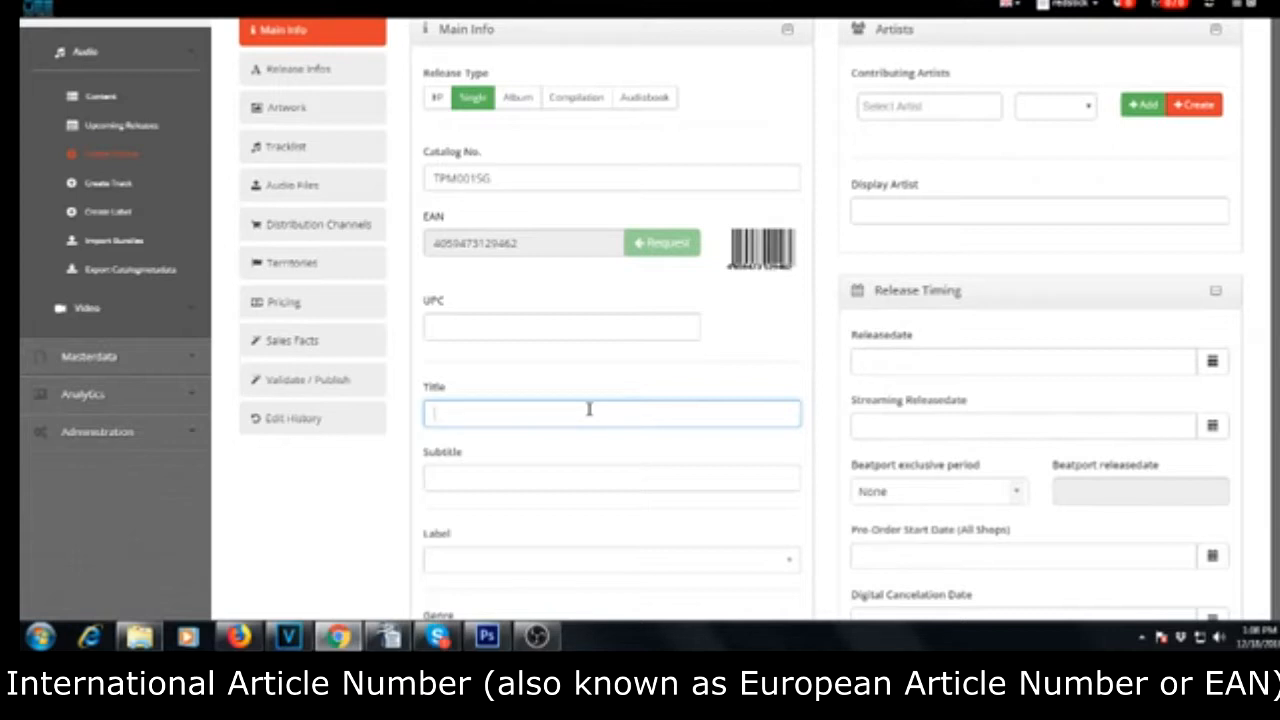
text(IA)
key(BackSpace)
key(BackSpace)
key(BackSpace)
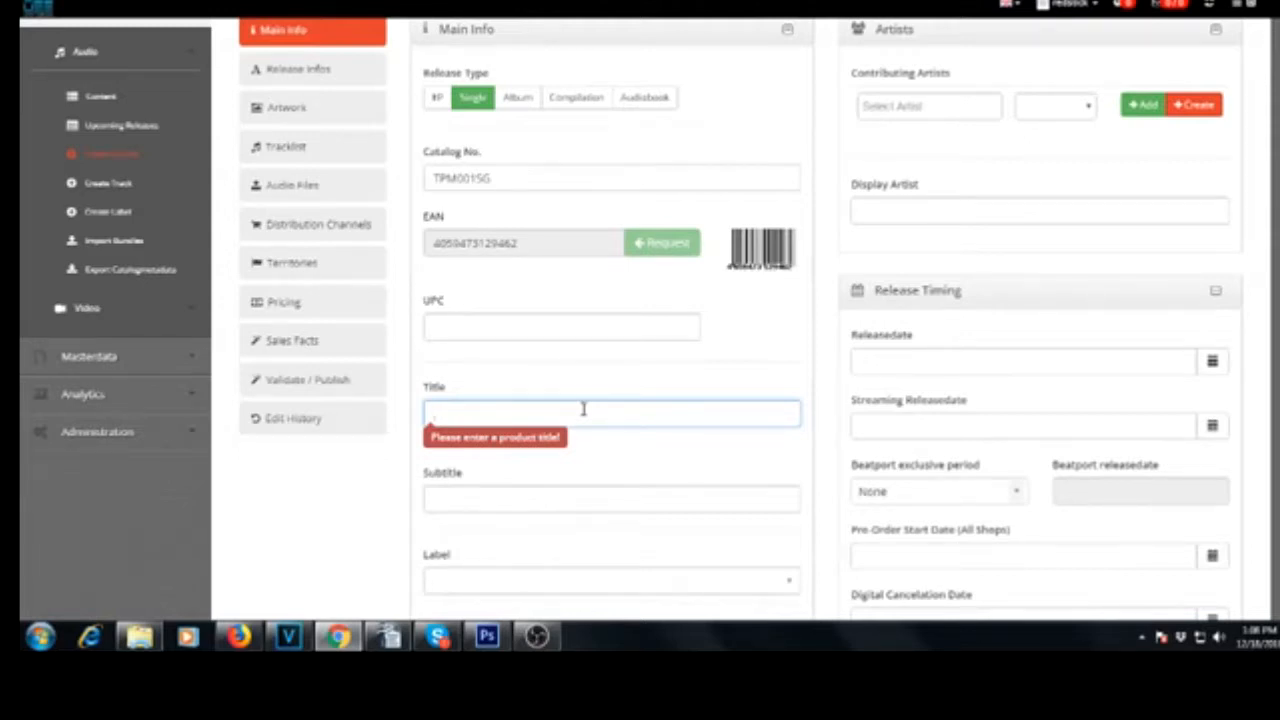
text(1G)
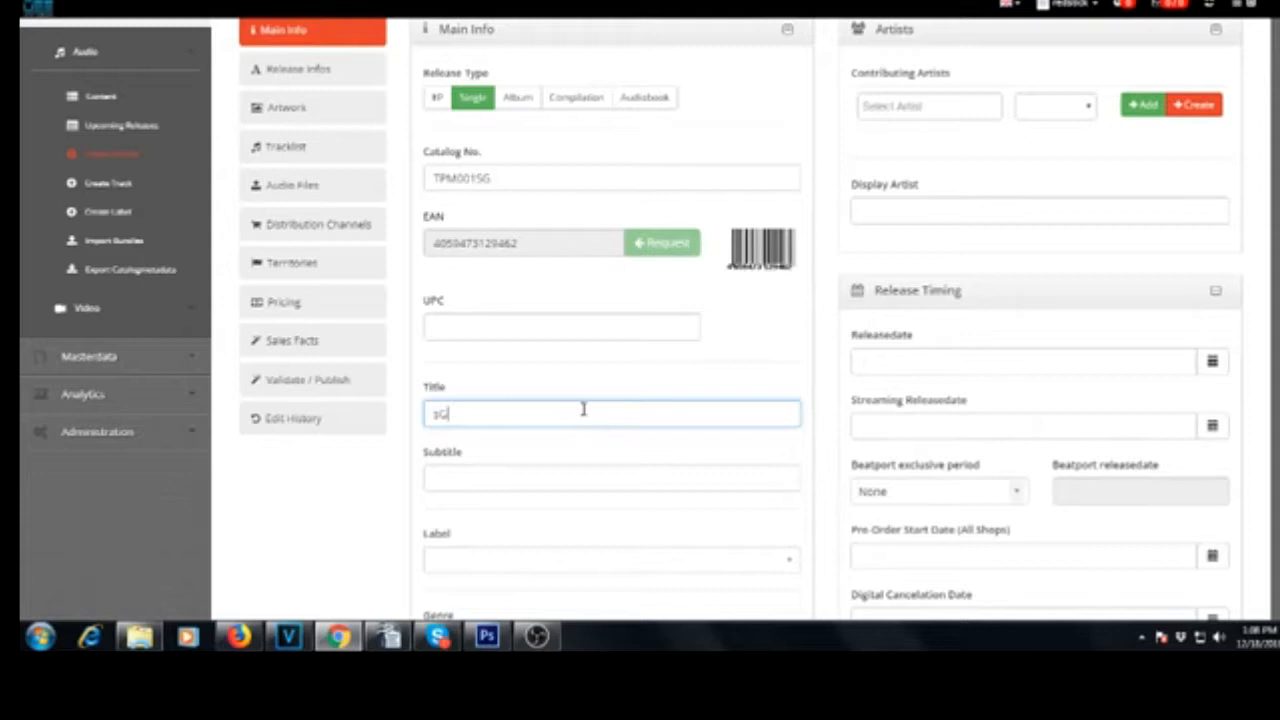
text( BEATS)
key(BackSpace)
key(BackSpace)
key(BackSpace)
text(Beat Vol)
Step: Set the label to Tha Piecemakerz Media (Red Stick Communications & Media Llc) and the genre to Hip Hop
scroll(566, 445, down, 1)
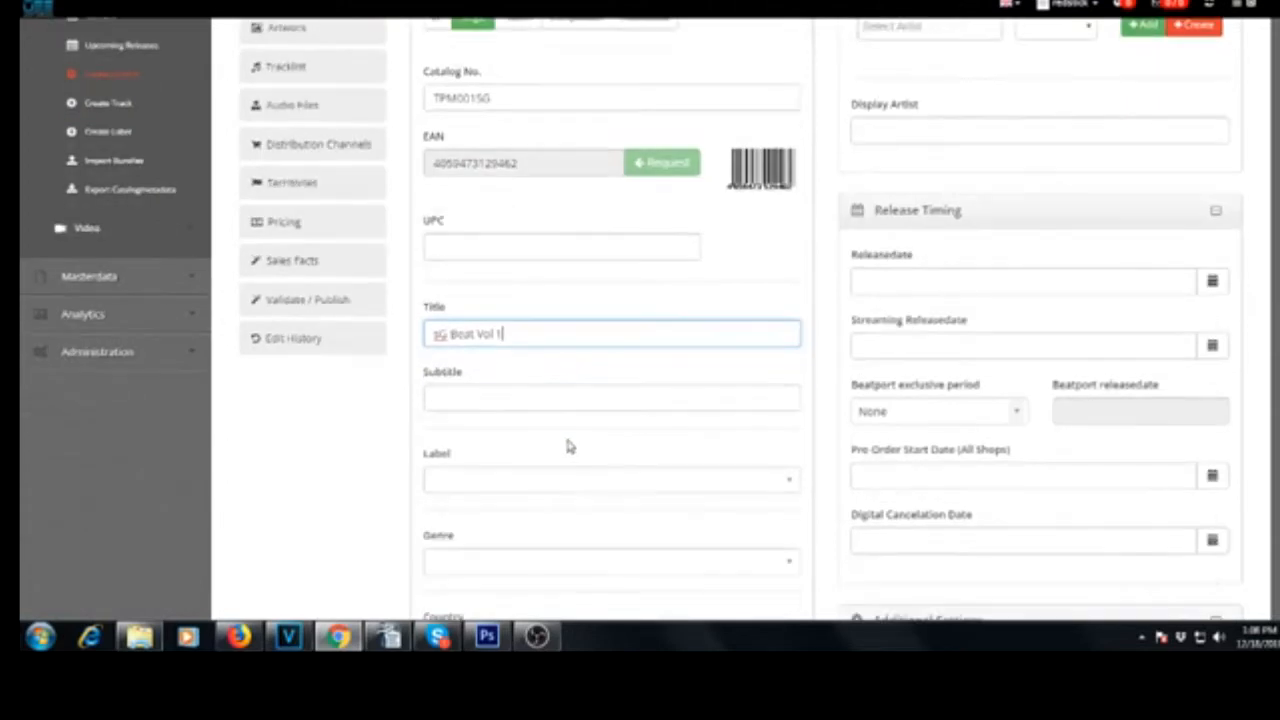
click(559, 485)
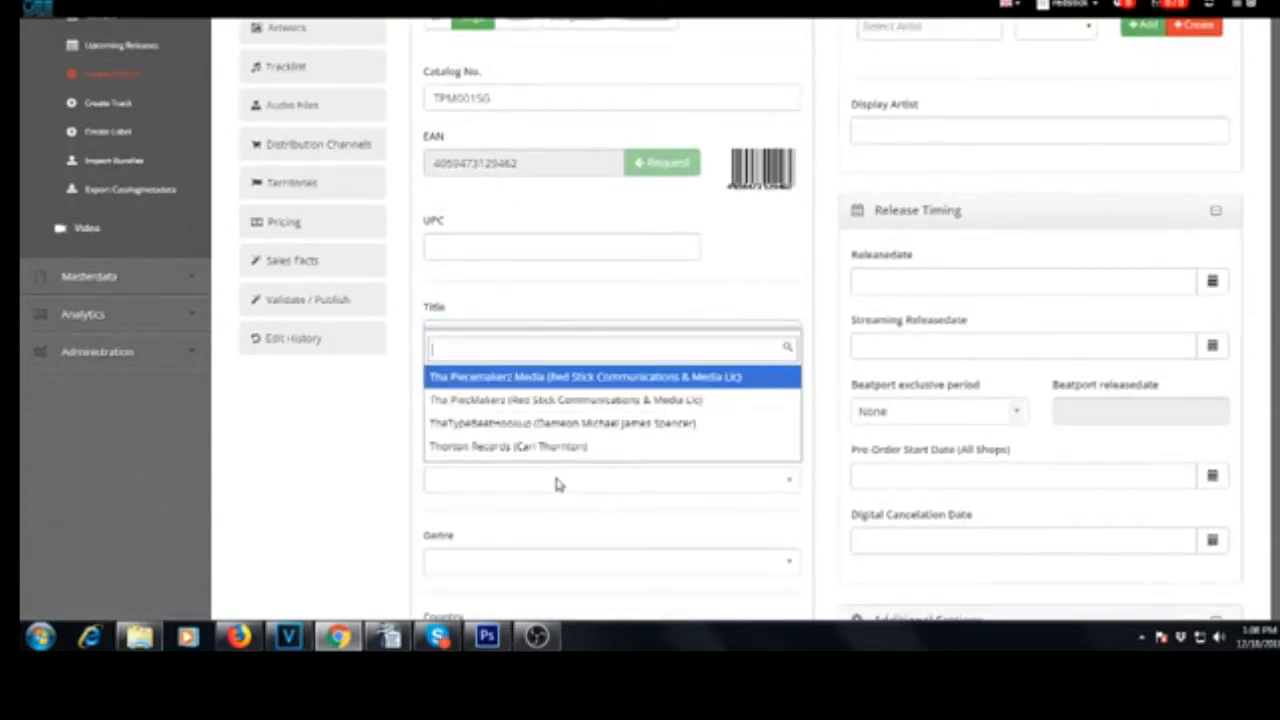
click(518, 376)
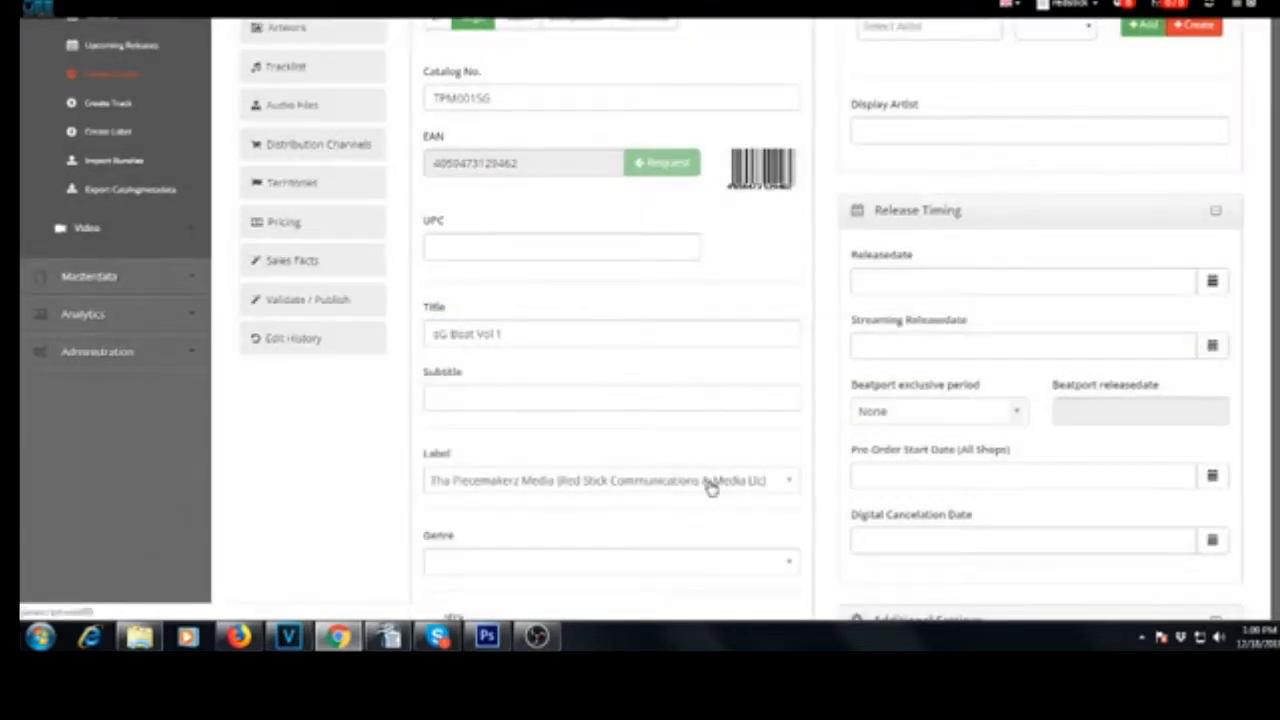
scroll(709, 494, down, 1)
click(611, 482)
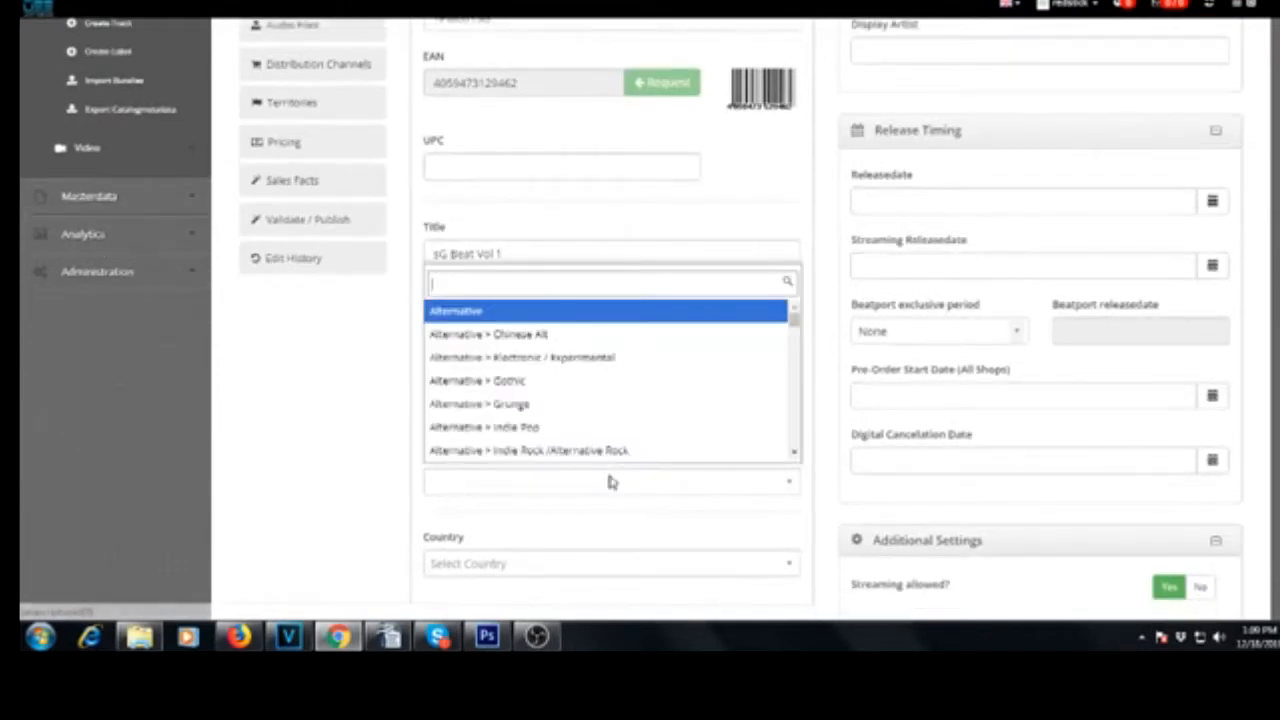
text(Hip)
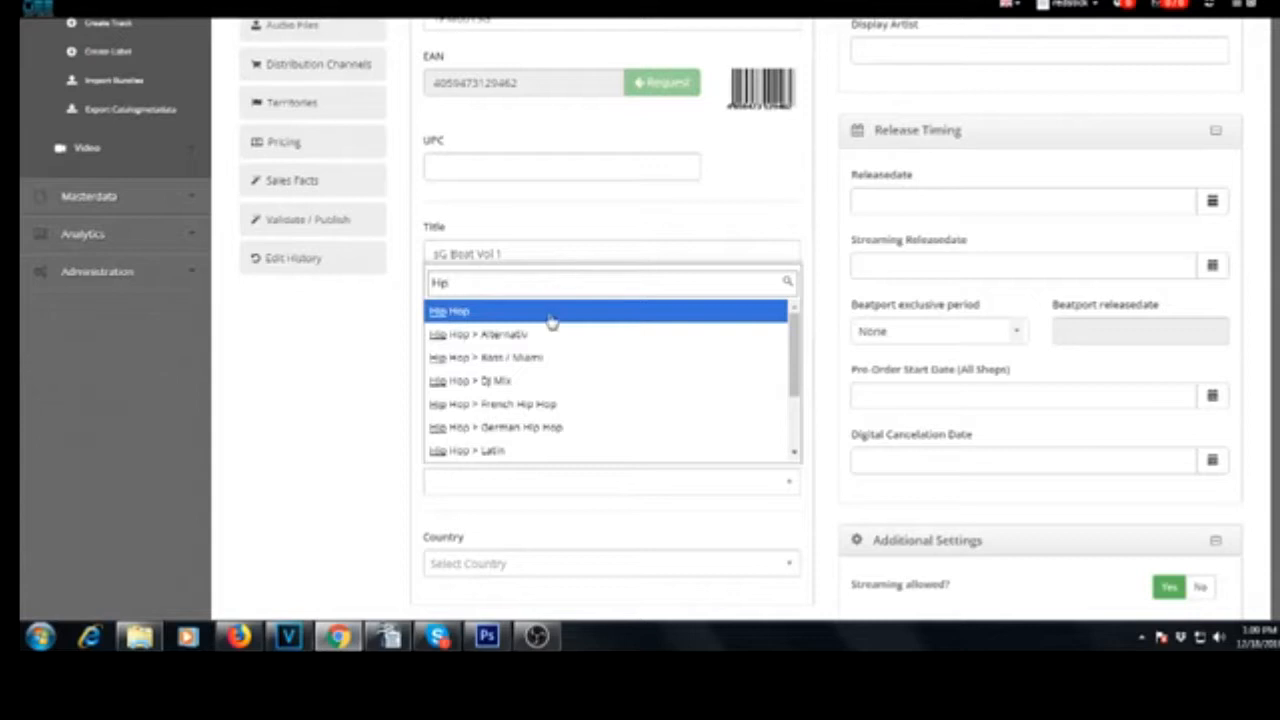
click(551, 314)
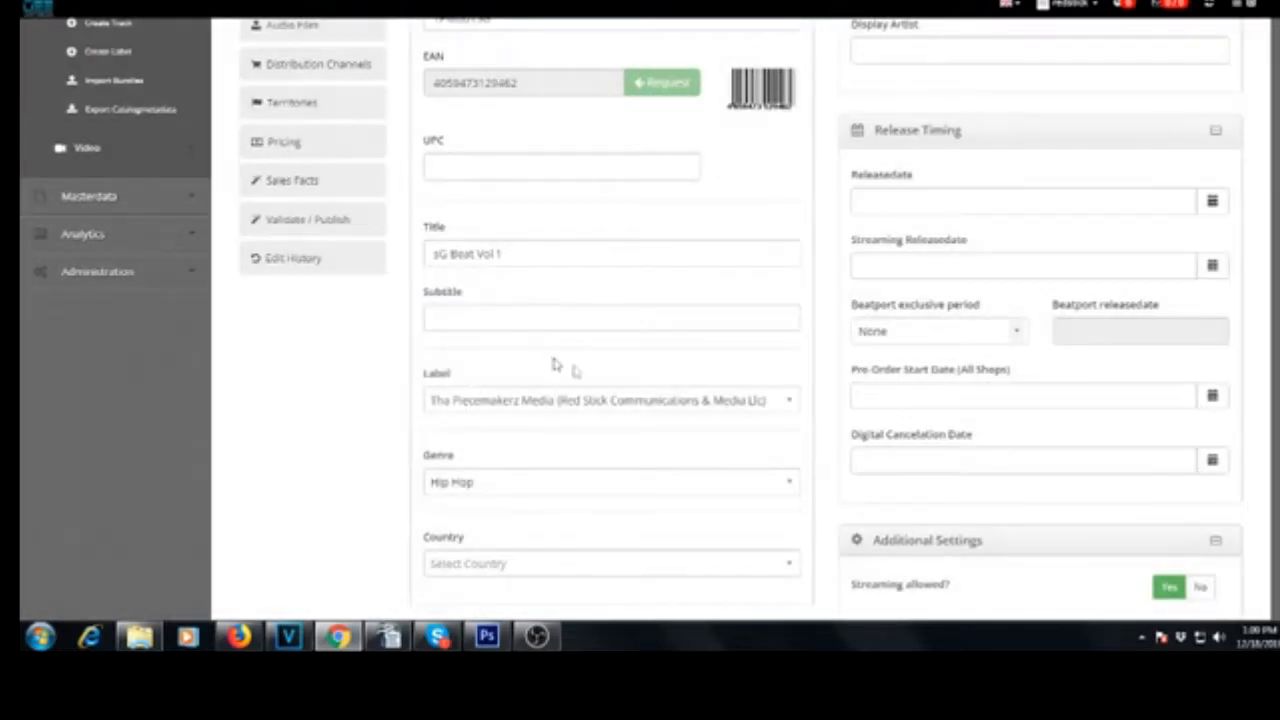
Step: Set the bundle's country to United States
scroll(580, 371, down, 1)
scroll(580, 372, down, 1)
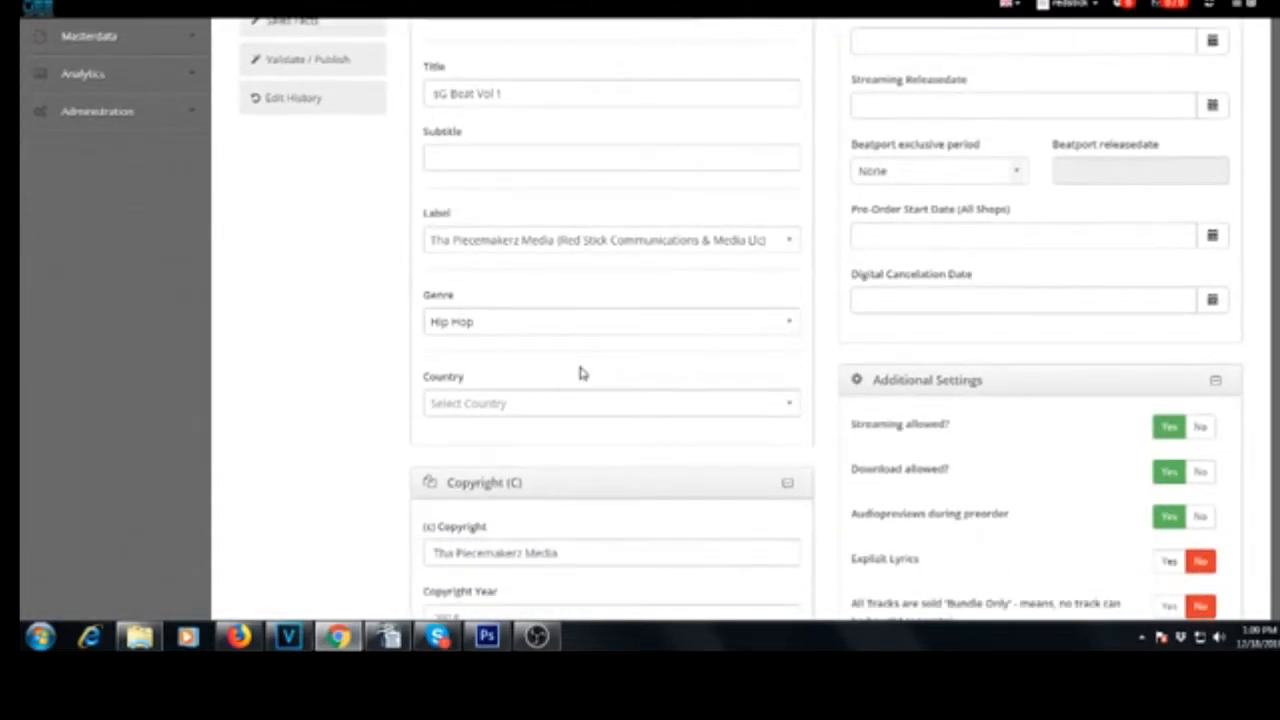
scroll(580, 372, down, 2)
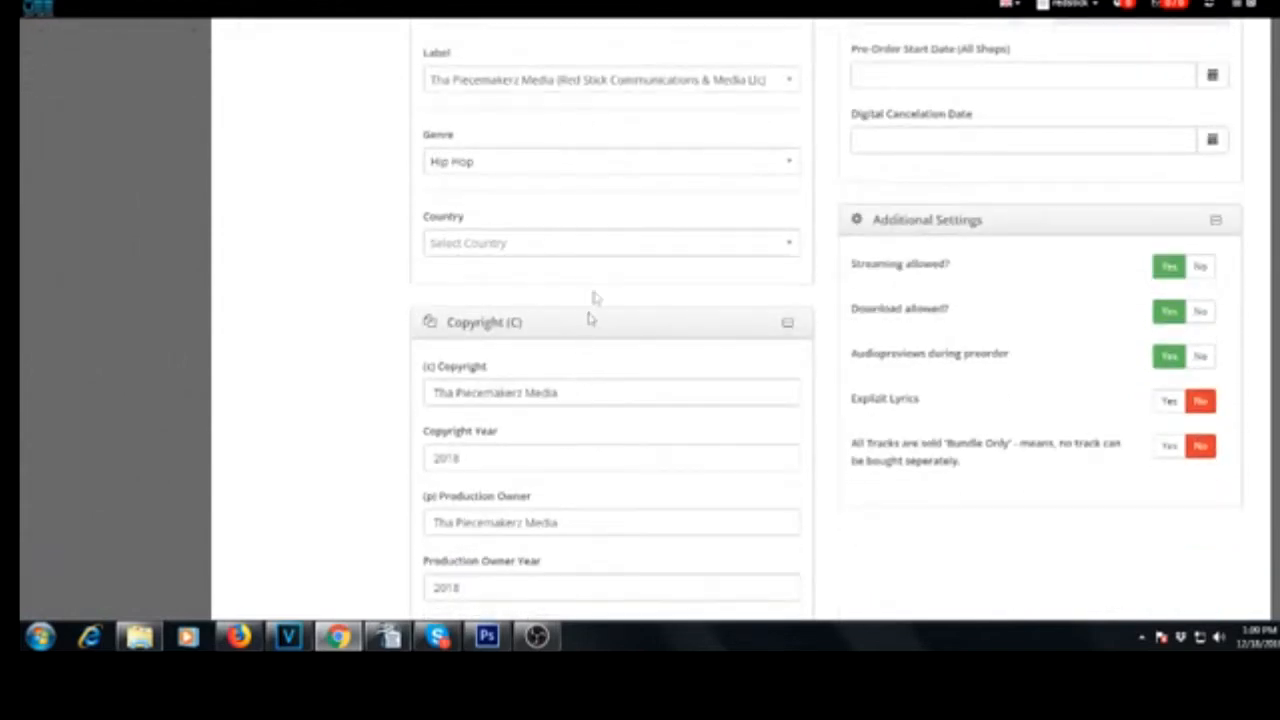
click(627, 250)
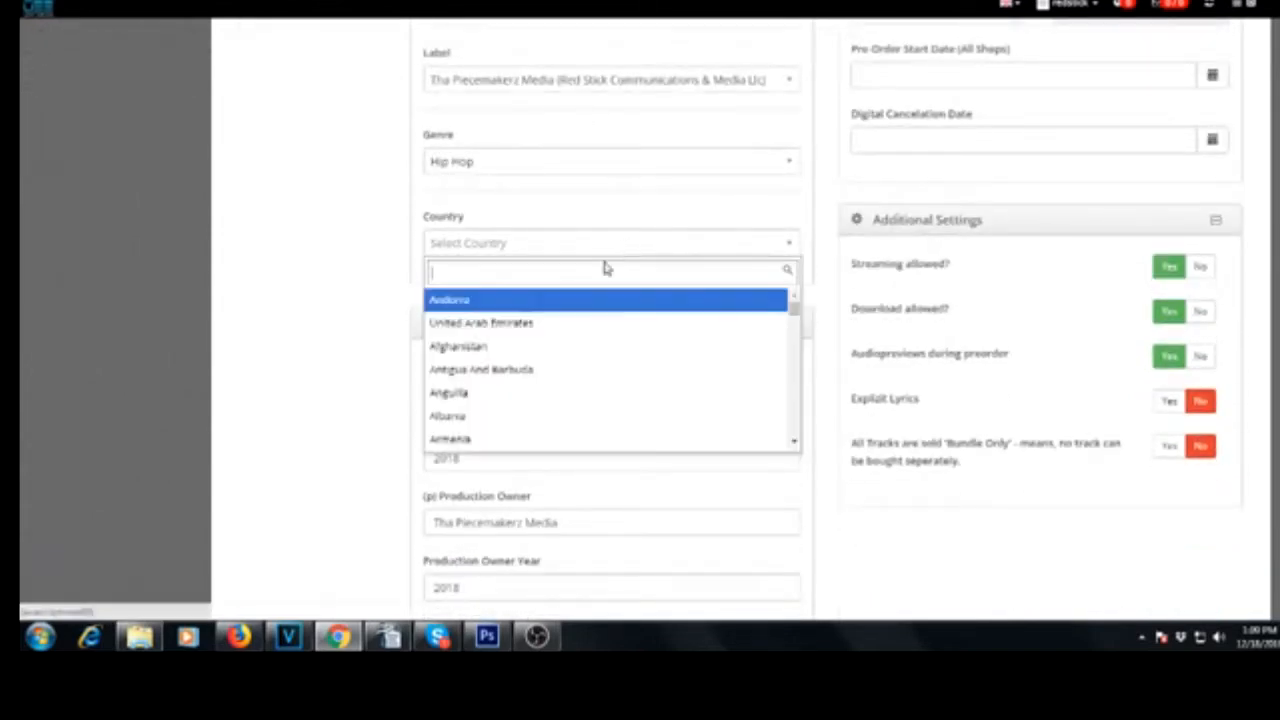
text(Uni)
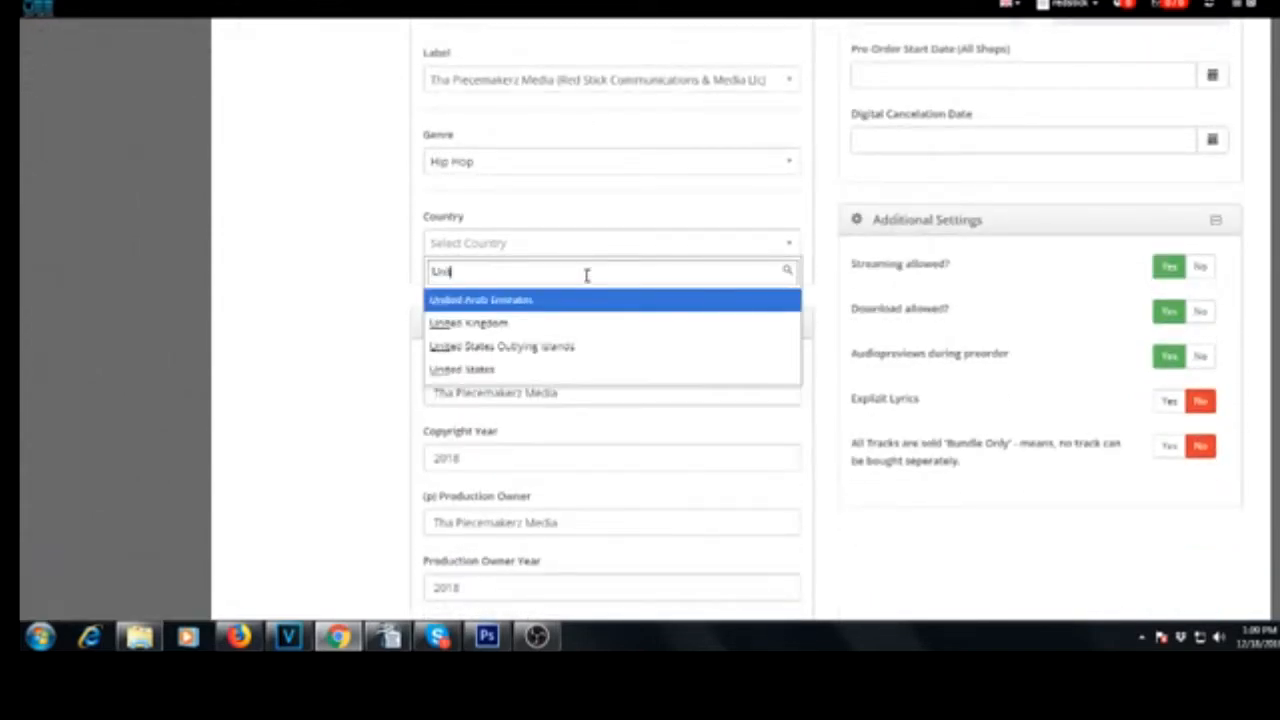
text(ted States)
key(Down)
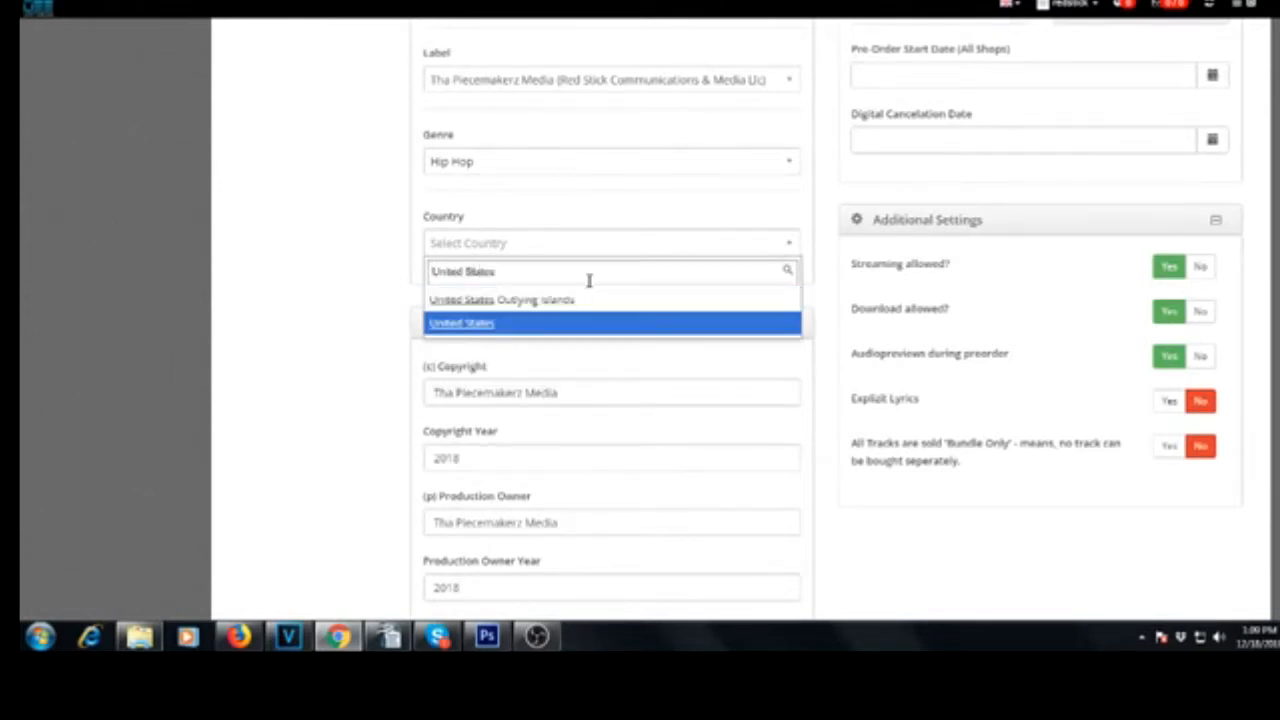
click(521, 328)
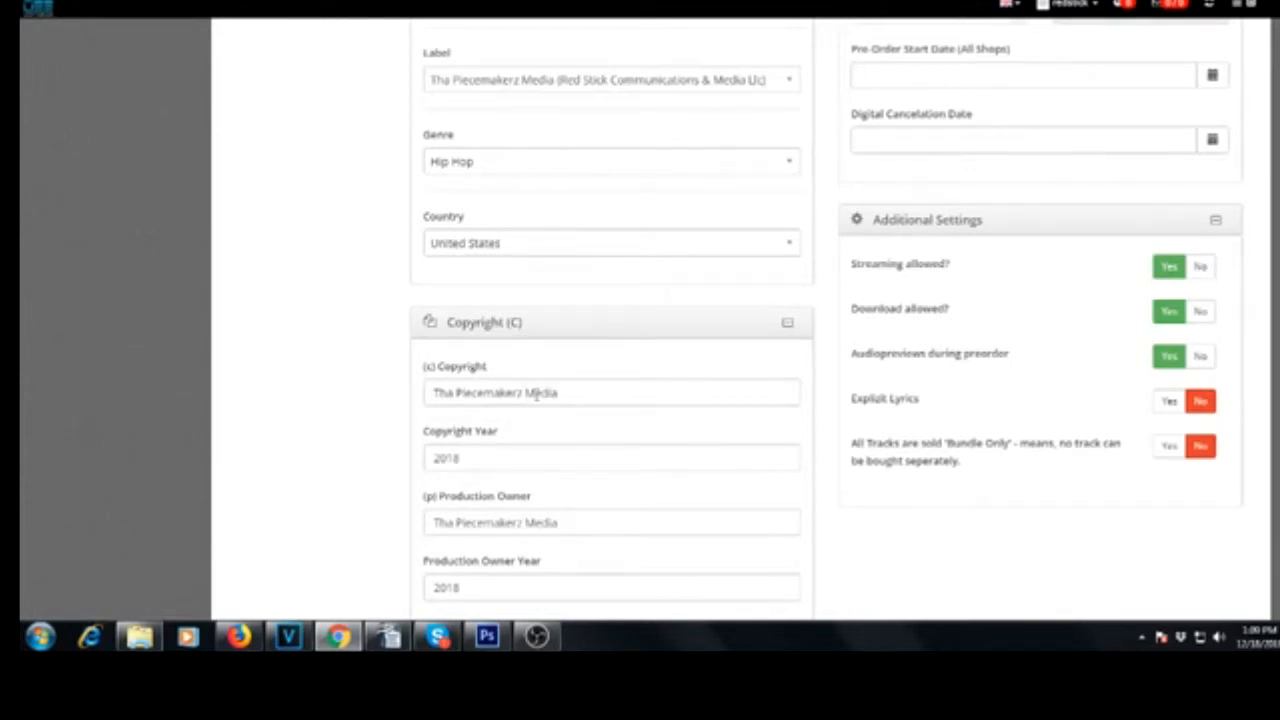
Step: Review the copyright and production owner details along with the rest of the bundle's main info
scroll(565, 378, down, 1)
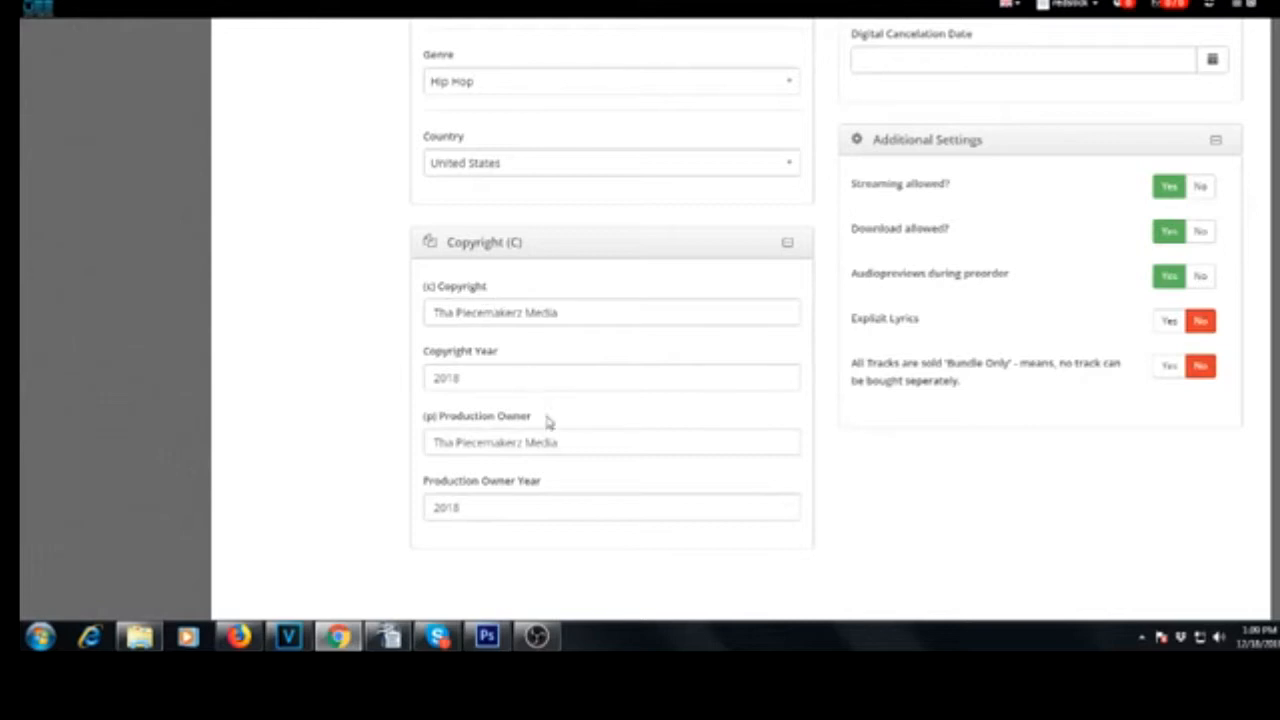
drag(556, 441, 405, 437)
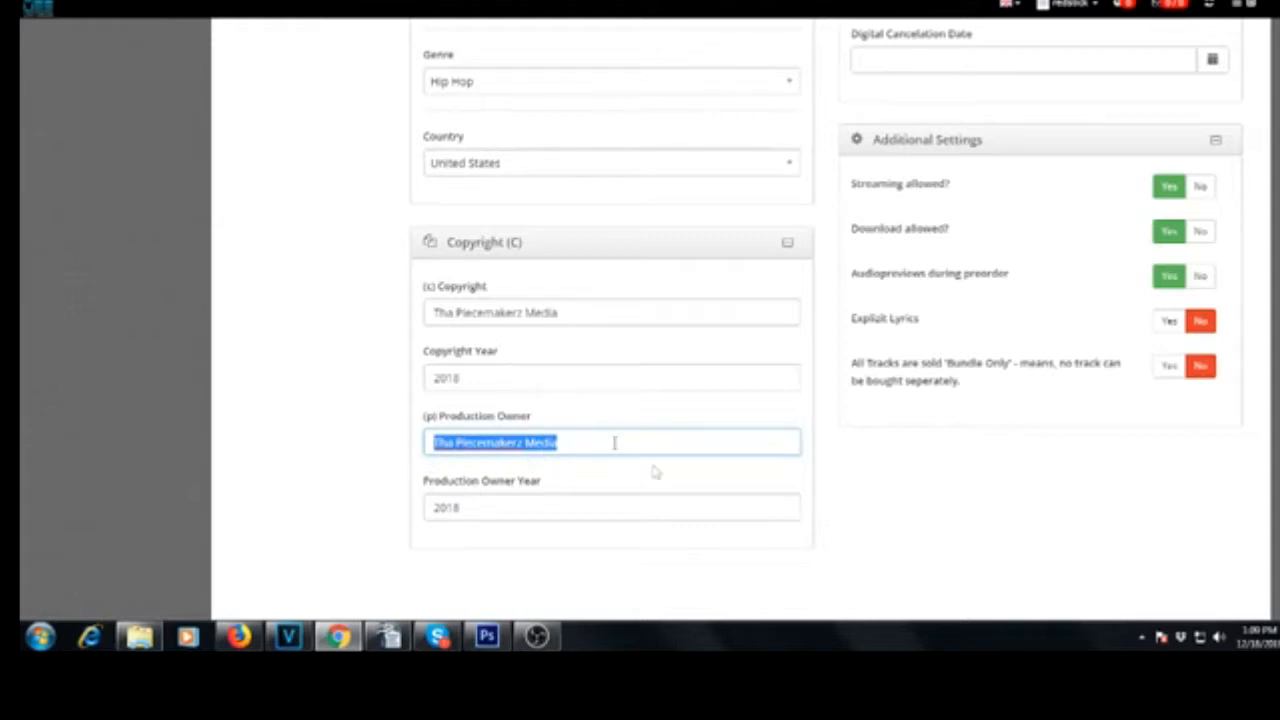
scroll(654, 467, up, 3)
scroll(660, 470, up, 2)
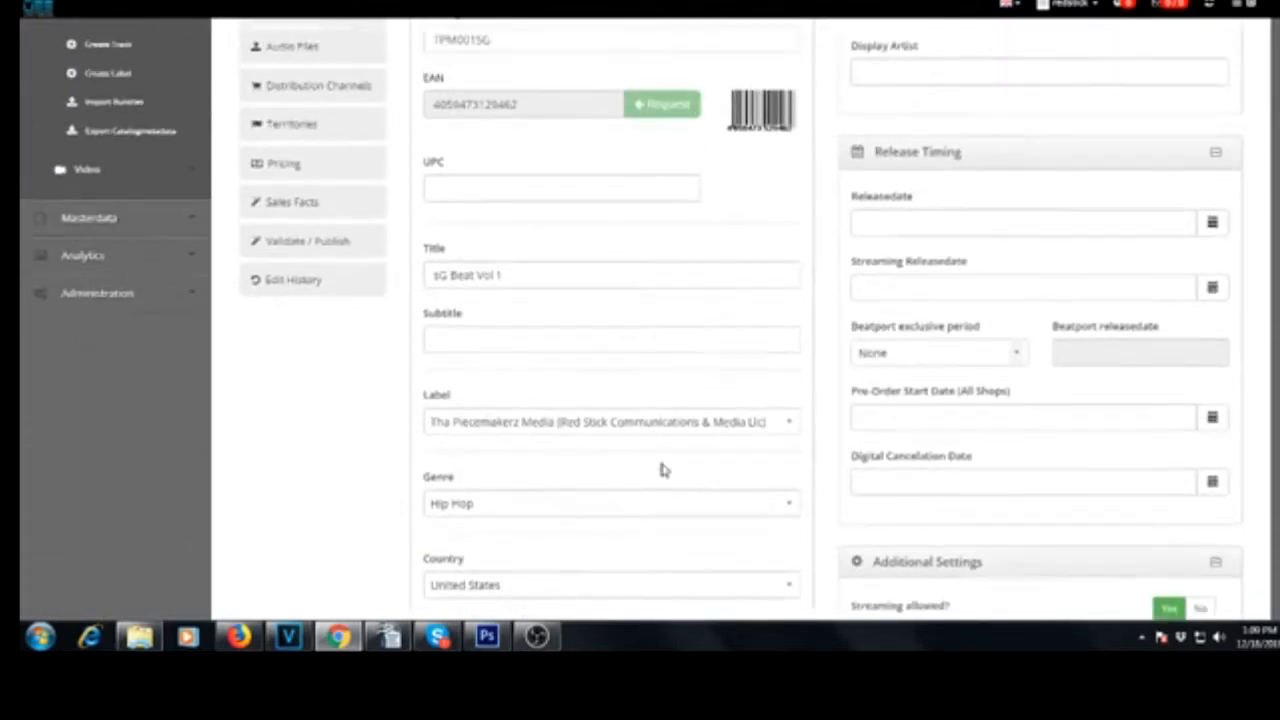
scroll(660, 470, up, 1)
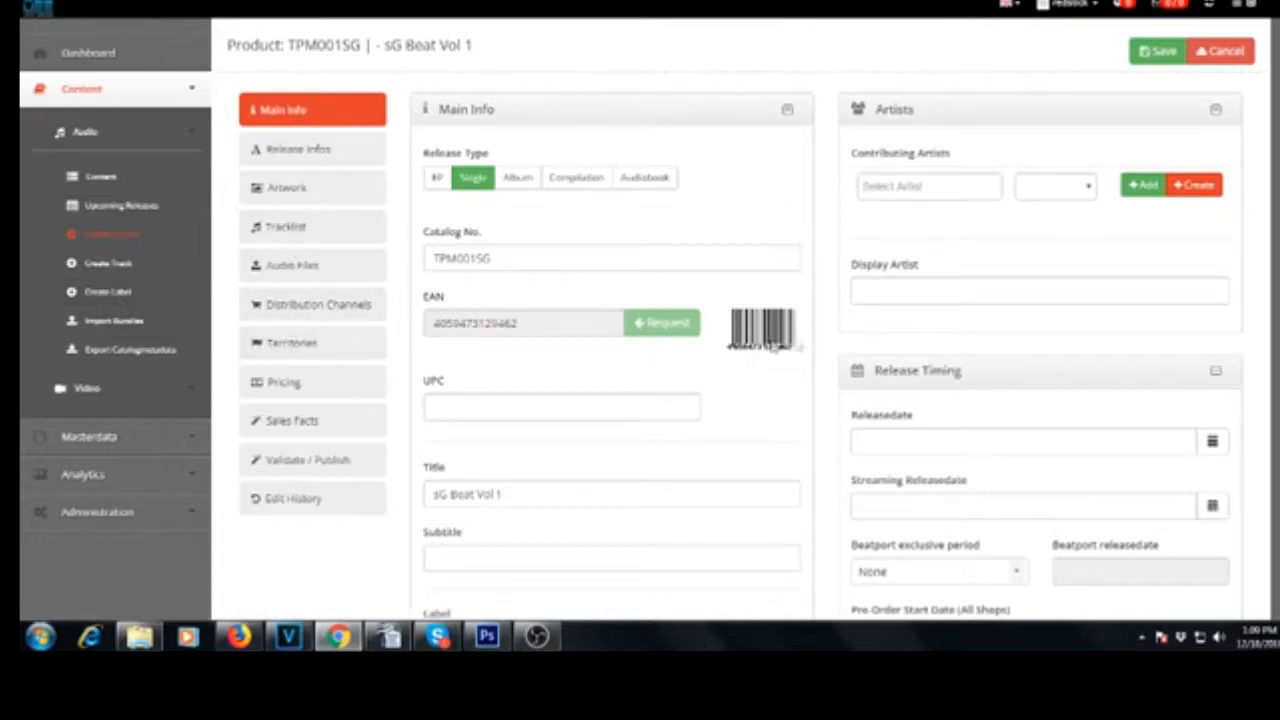
Step: Add SG-1 as a contributing artist with the role Main Artist and generate the display artist name
click(914, 185)
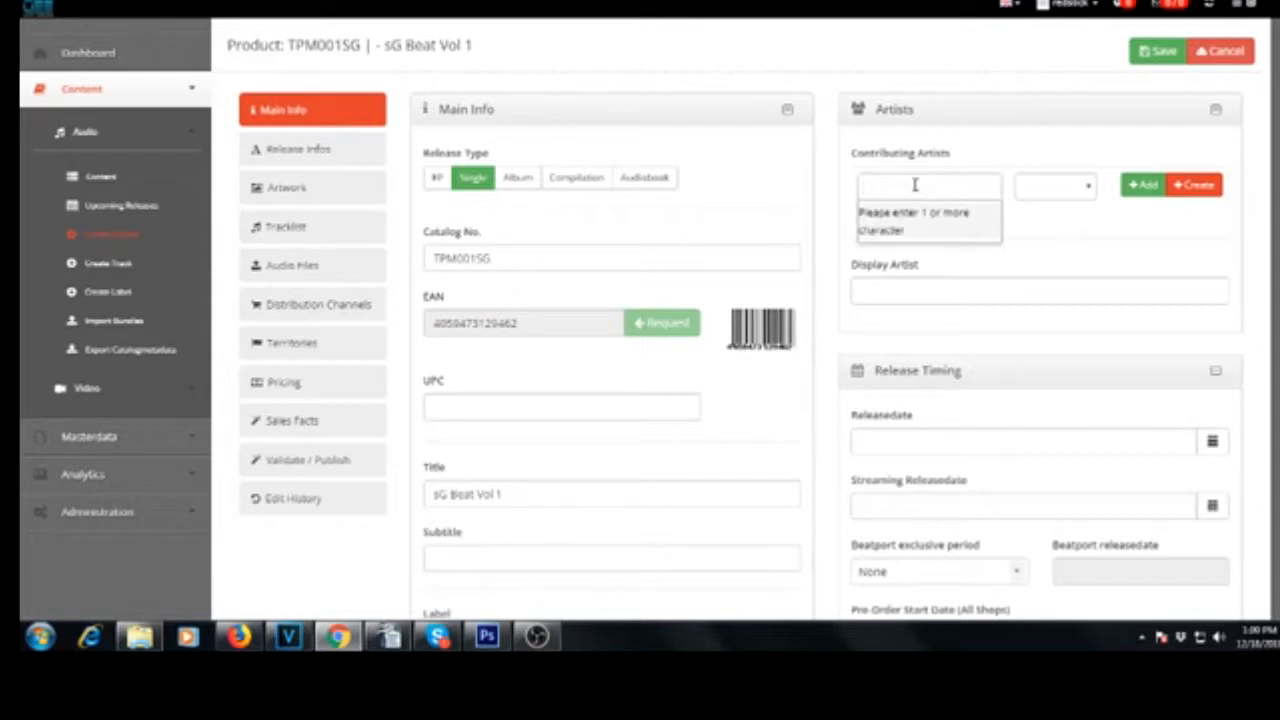
text(SG)
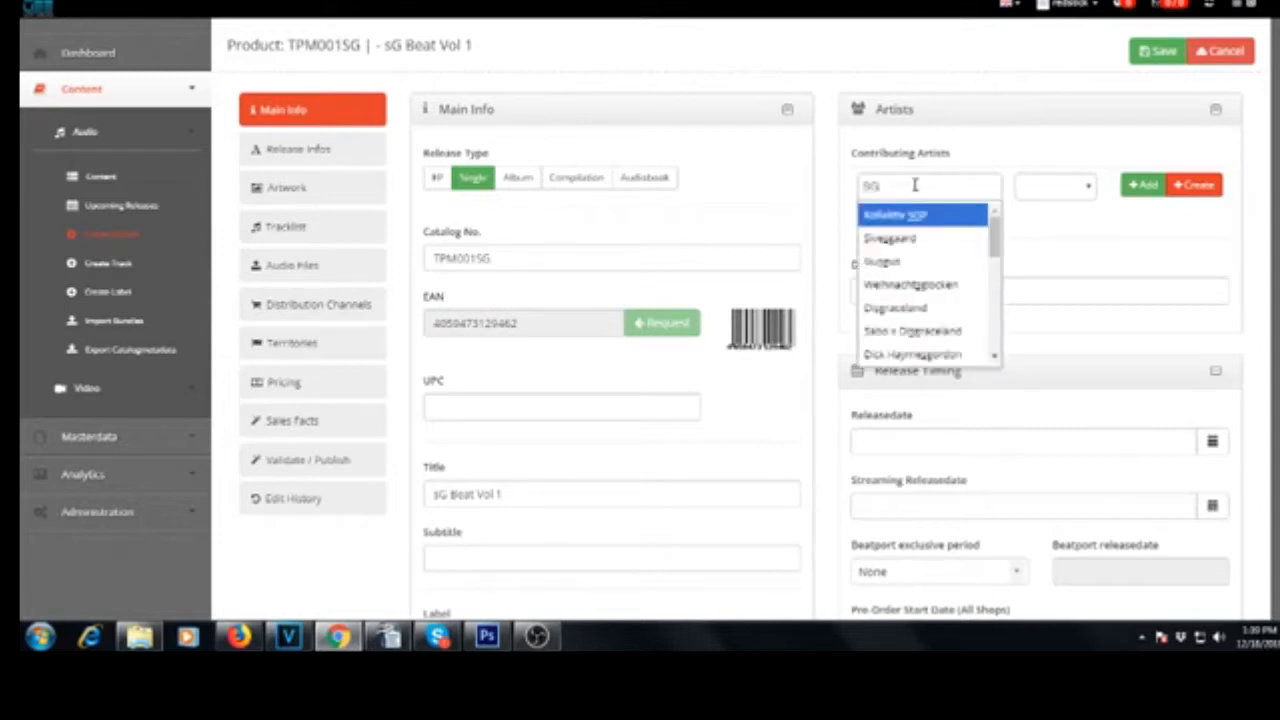
text(-1)
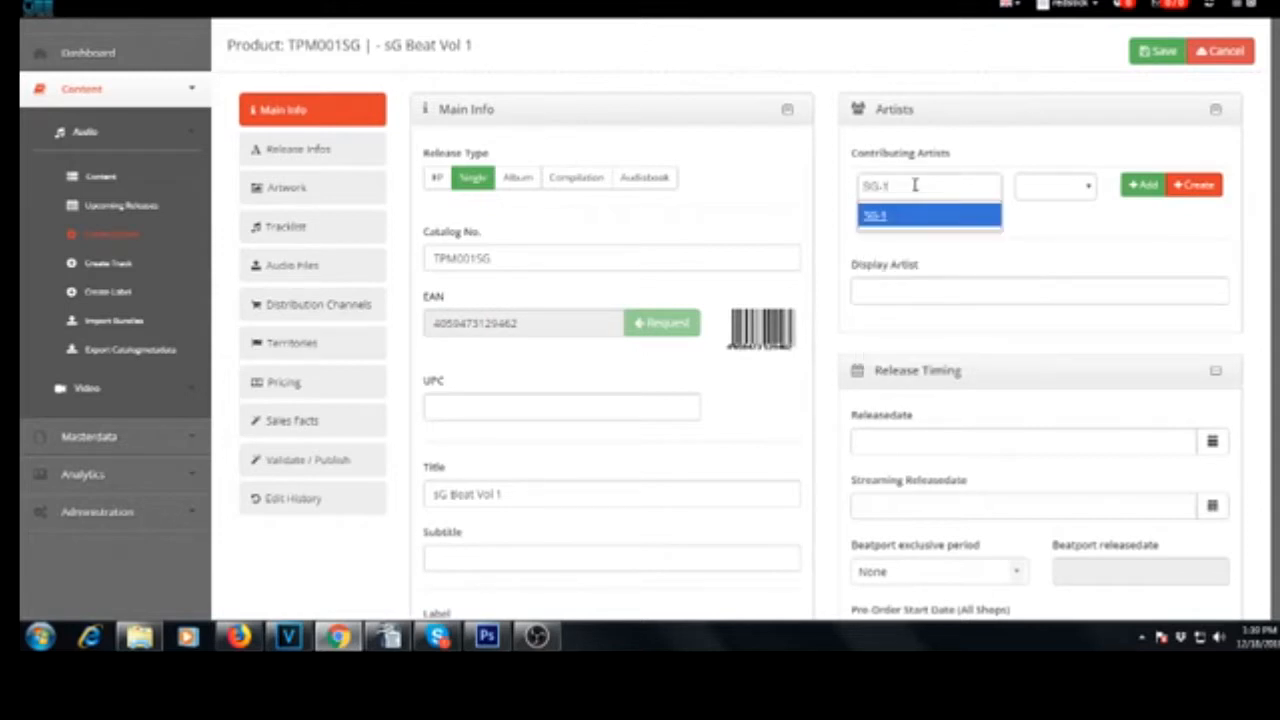
click(895, 214)
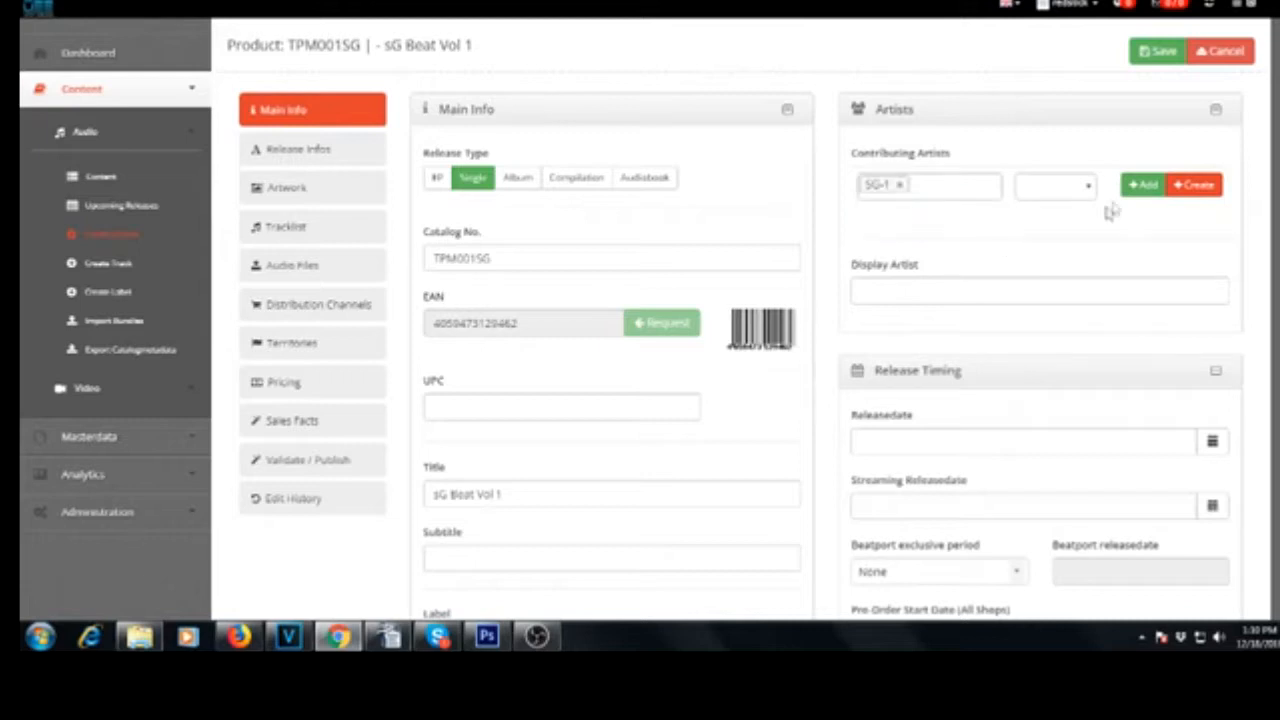
click(1075, 187)
click(1070, 219)
click(1141, 185)
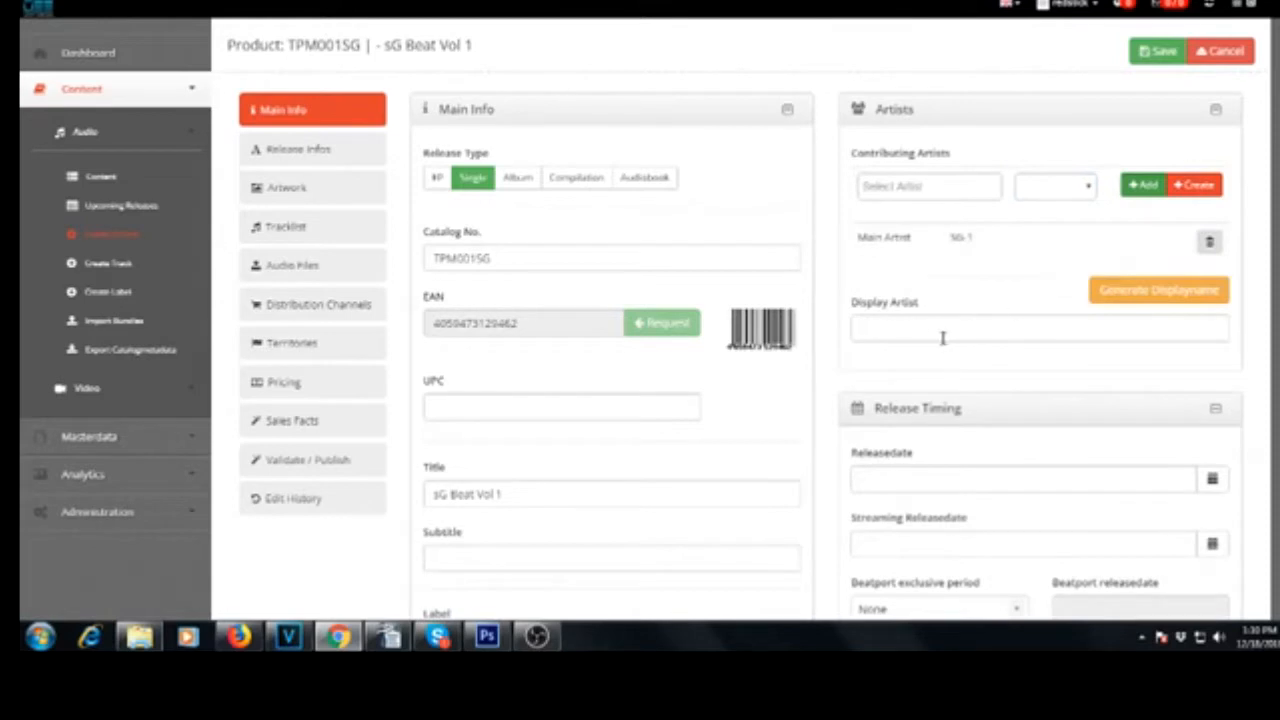
click(1134, 291)
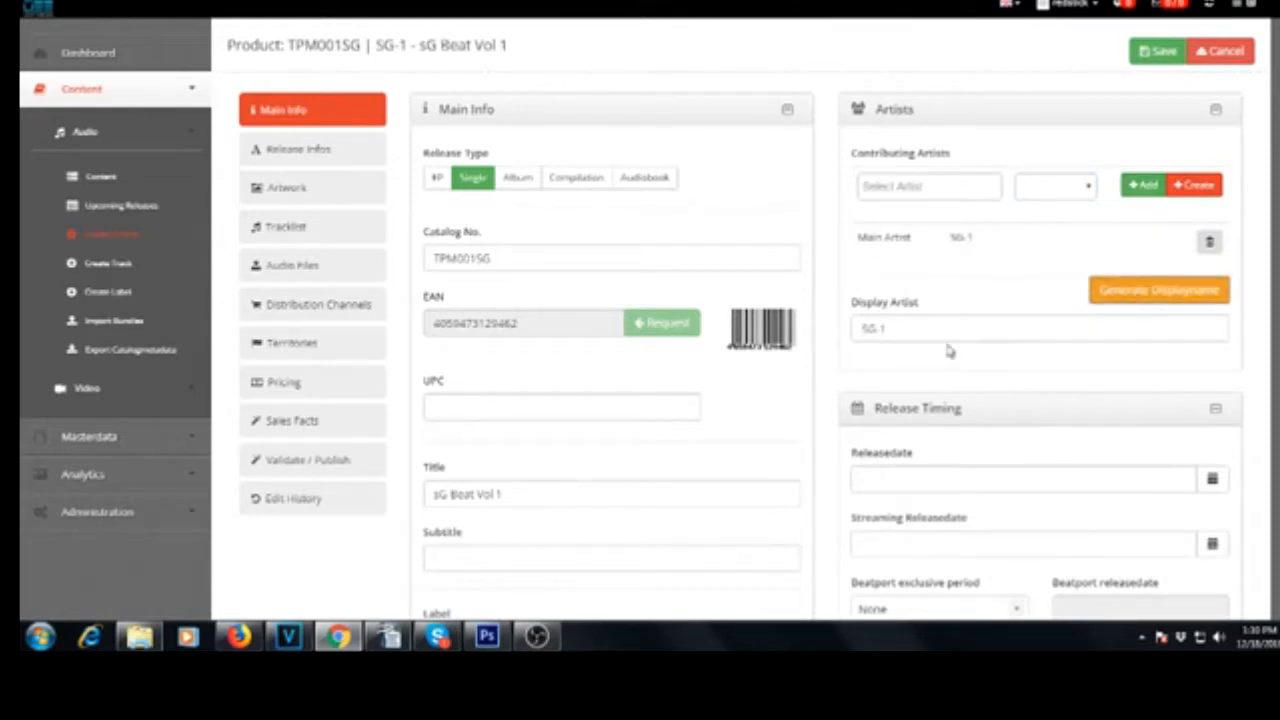
Step: Set the bundle's release date to 2018-12-24 in the release timing
scroll(976, 364, down, 3)
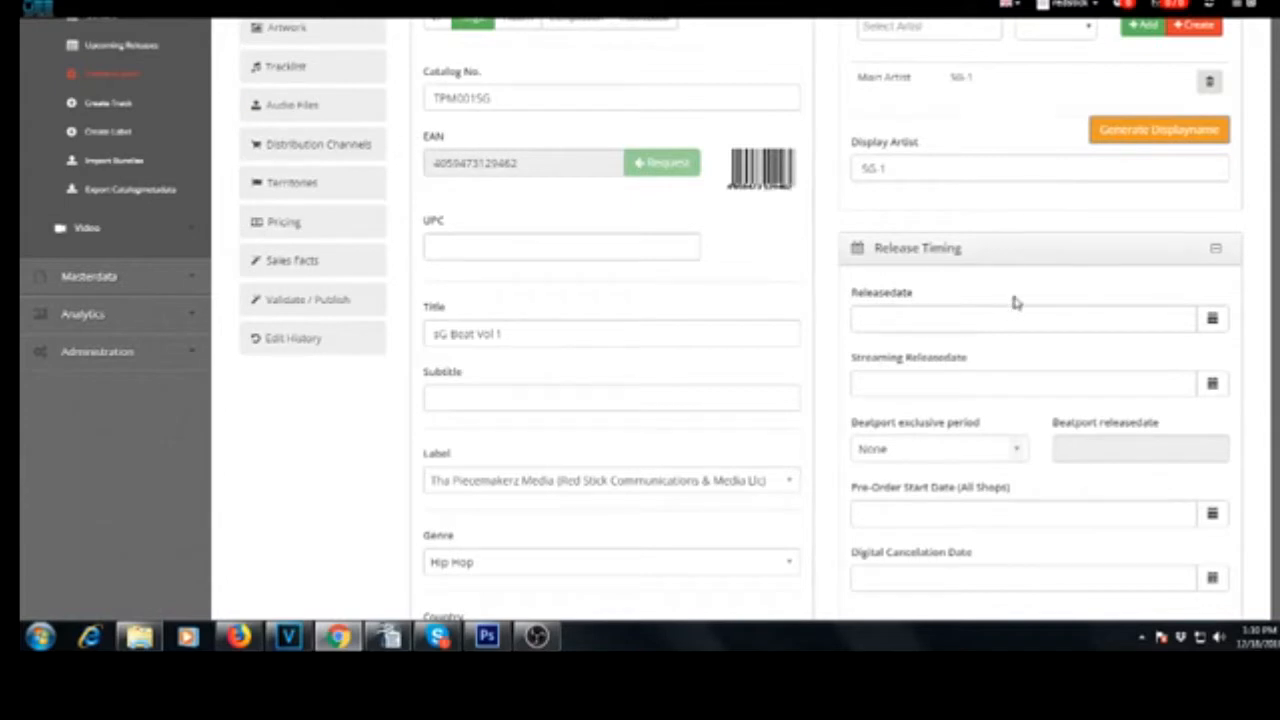
click(1212, 320)
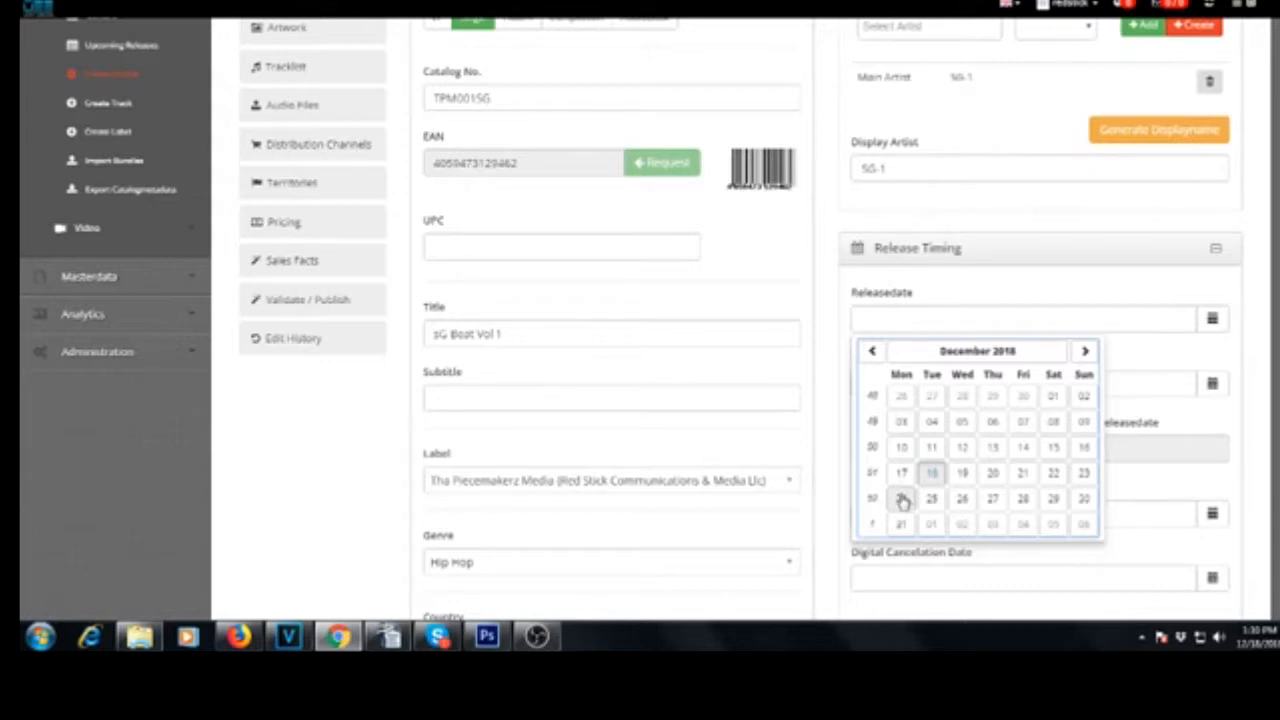
click(900, 499)
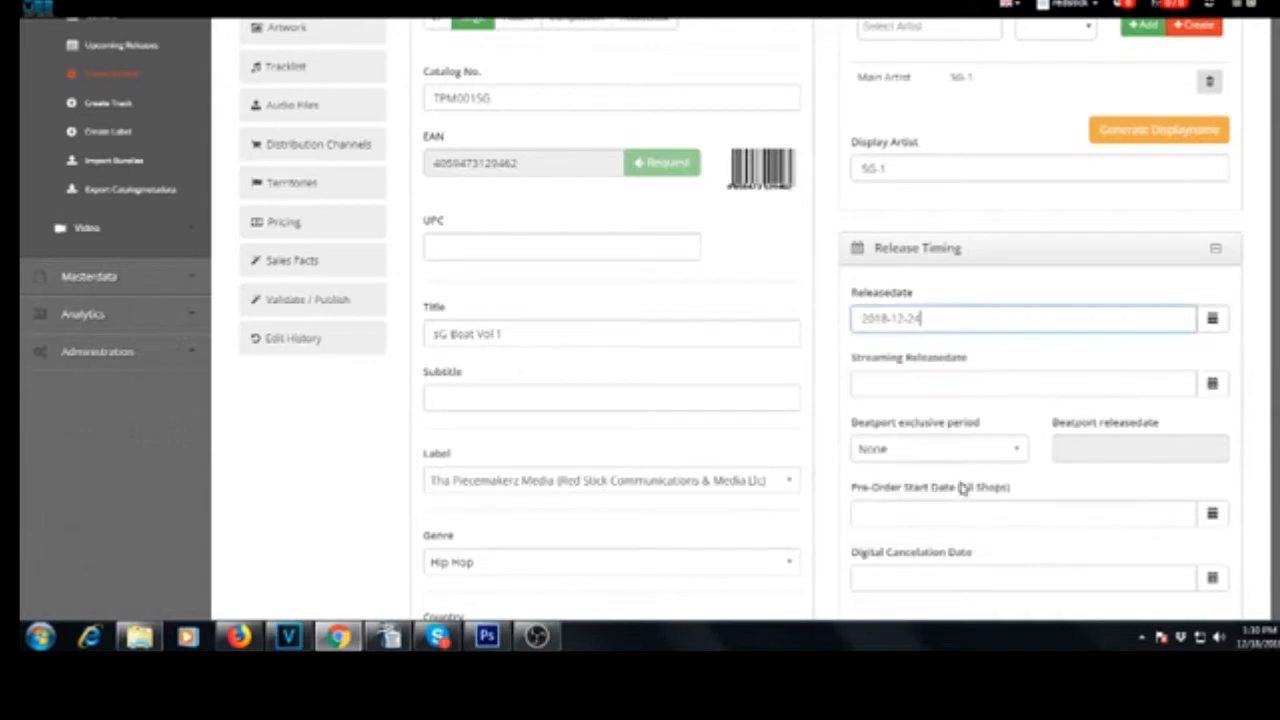
Step: Set the streaming release date to 2018-12-24 and the Beatport exclusive period to 2 Weeks
click(1212, 385)
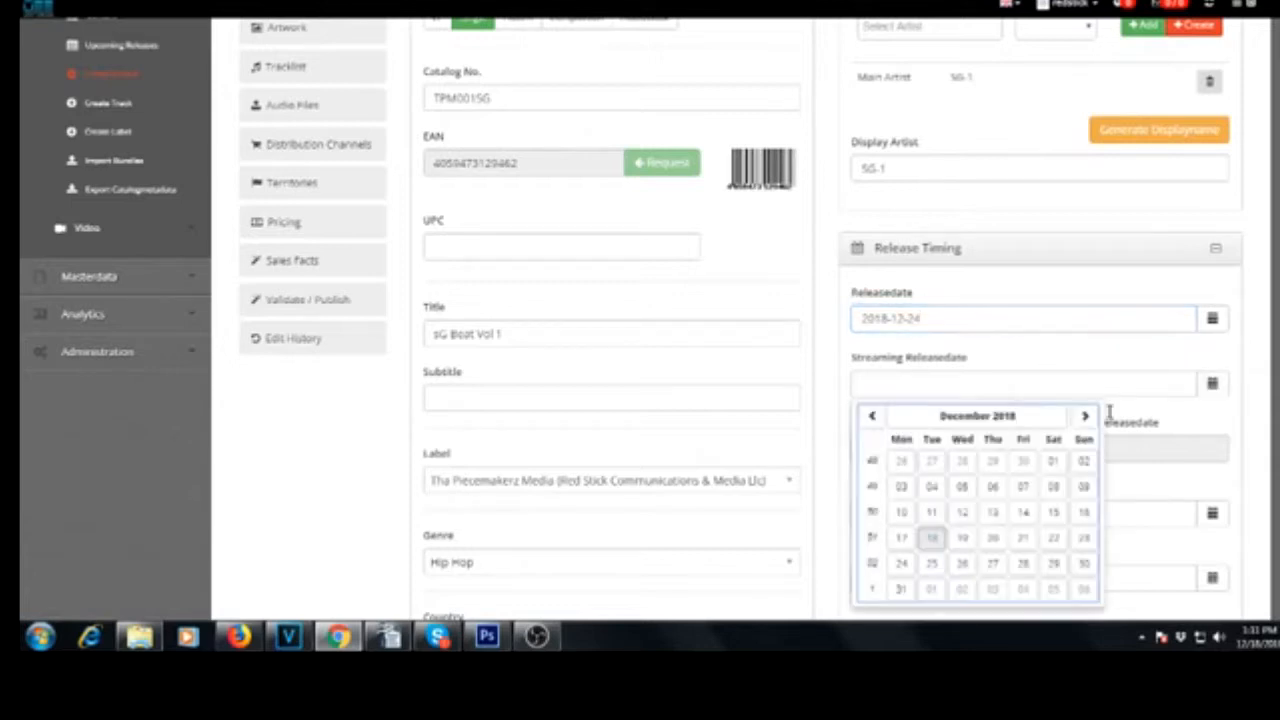
click(907, 563)
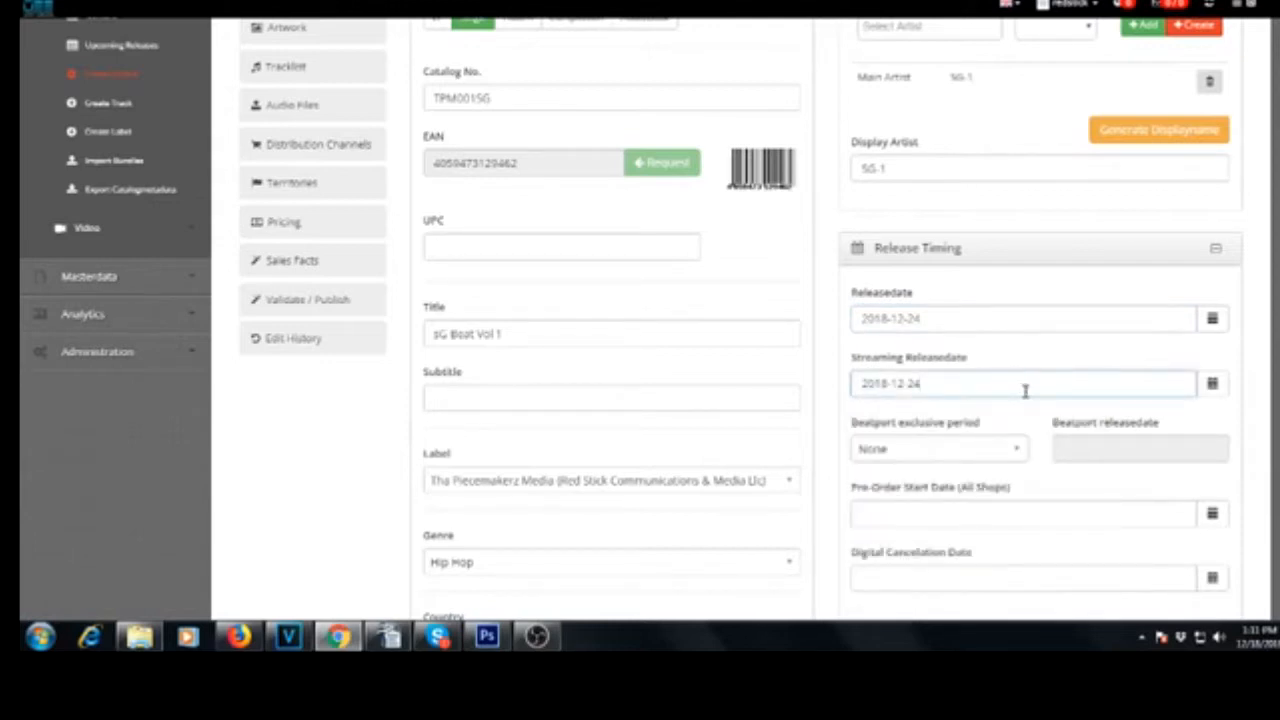
click(1016, 454)
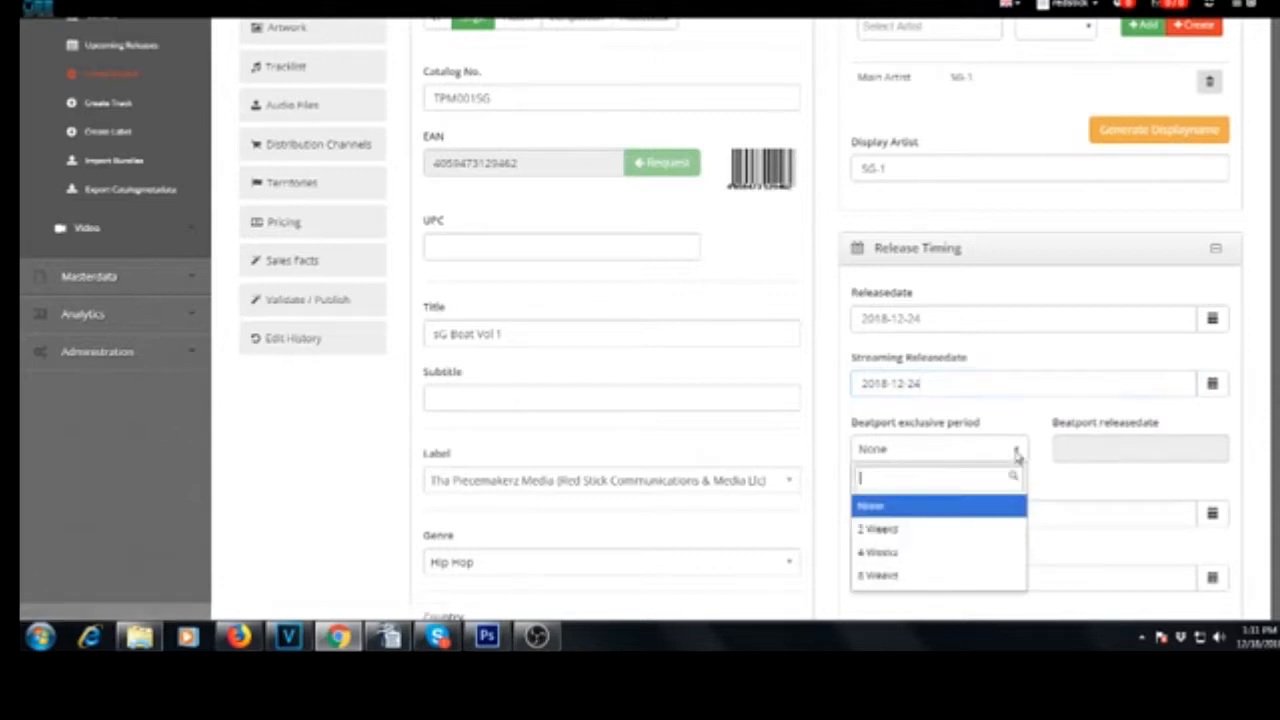
click(940, 528)
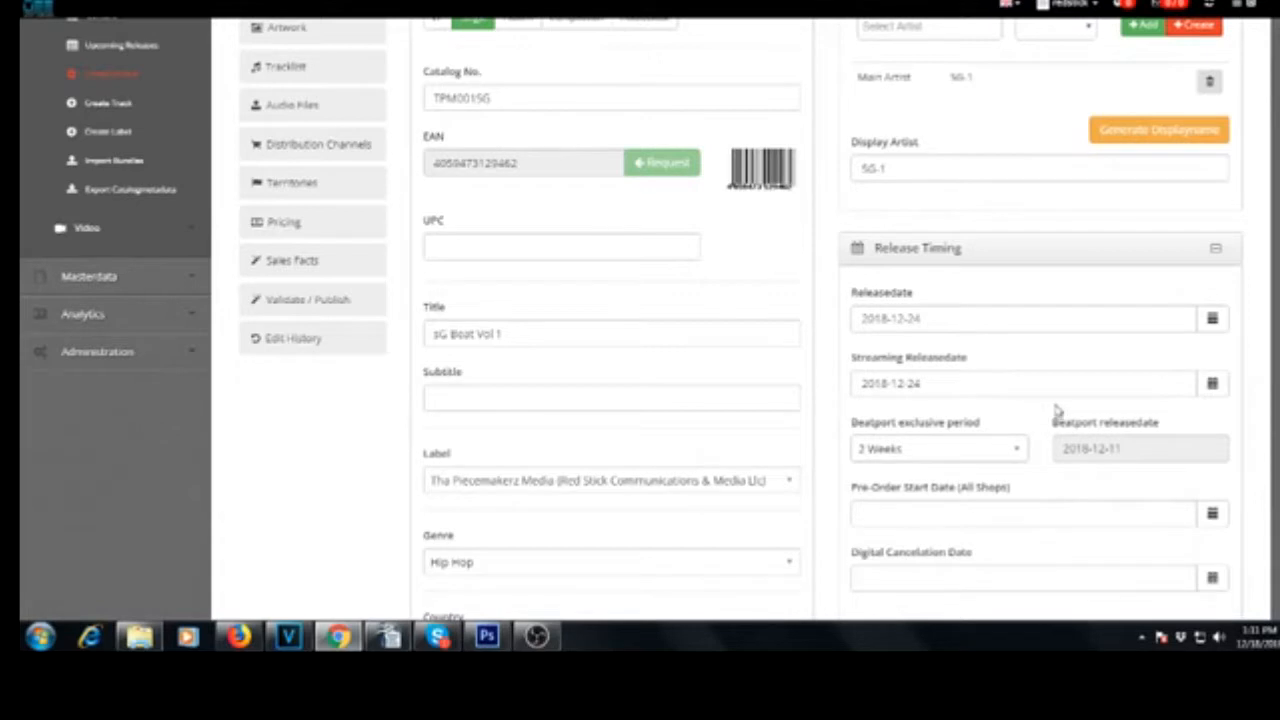
Step: Set the pre-order start date for all shops to 2018-12-20
scroll(1160, 408, down, 1)
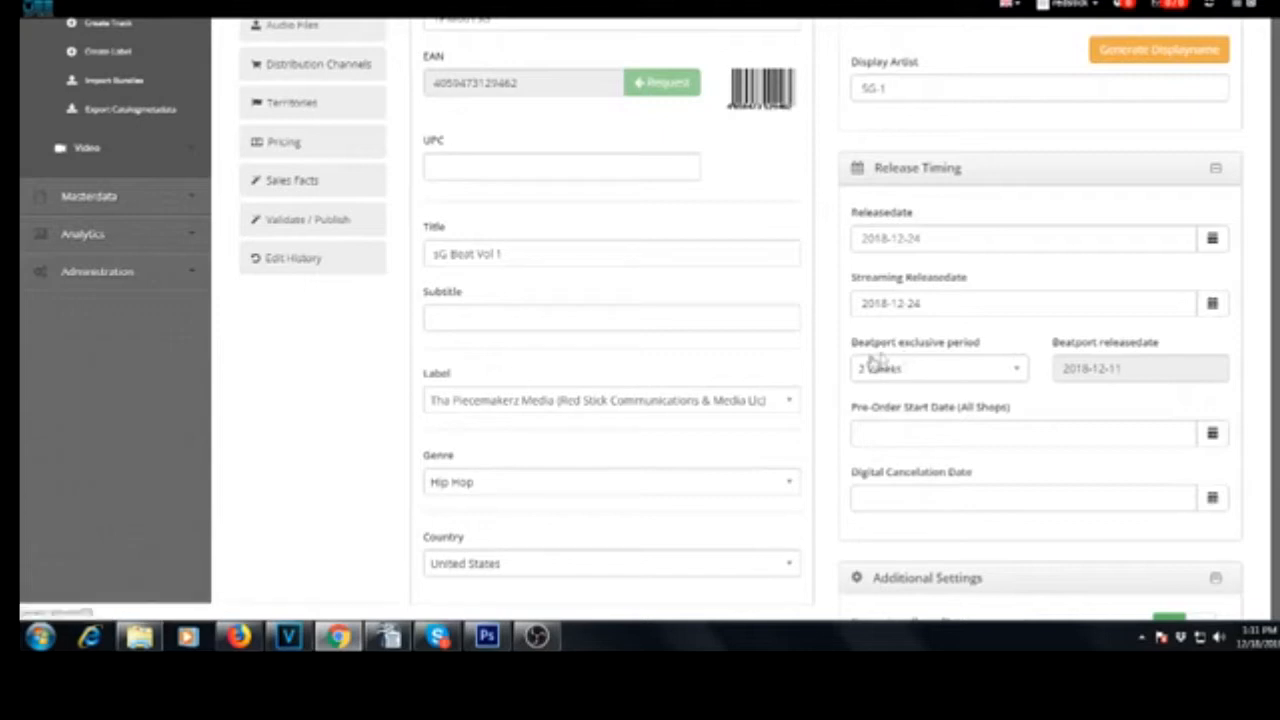
click(1213, 436)
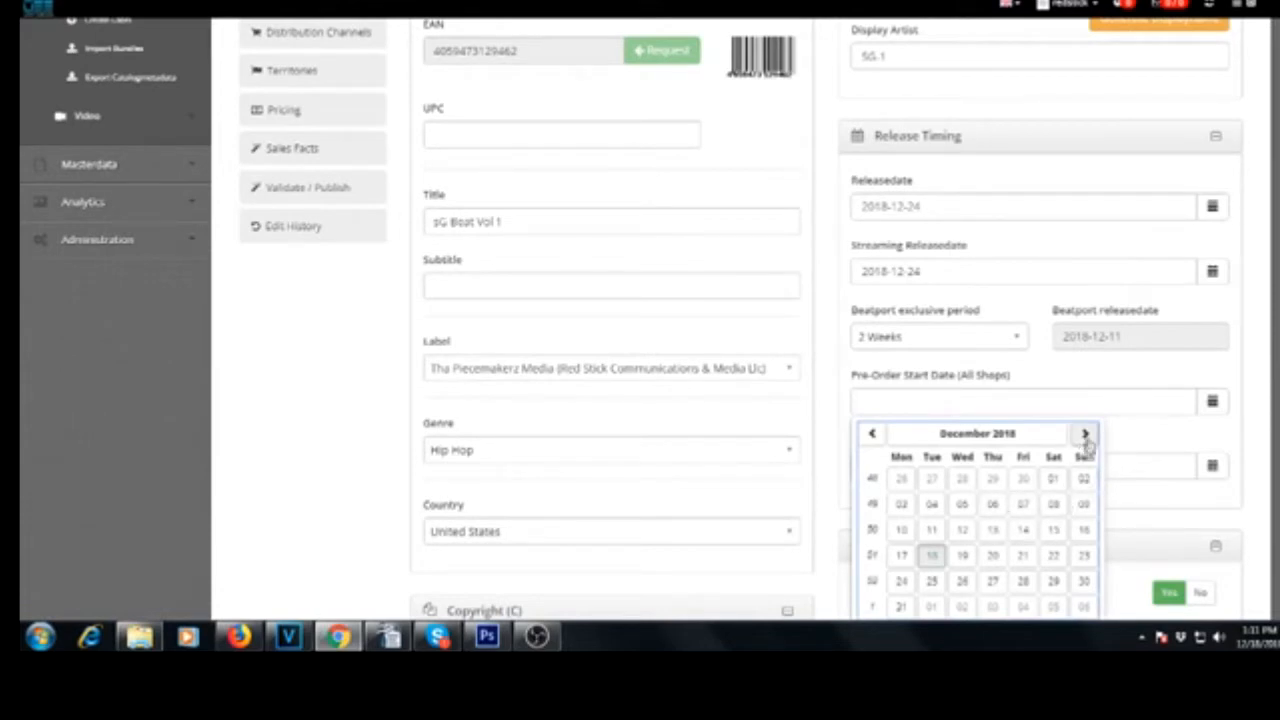
click(992, 556)
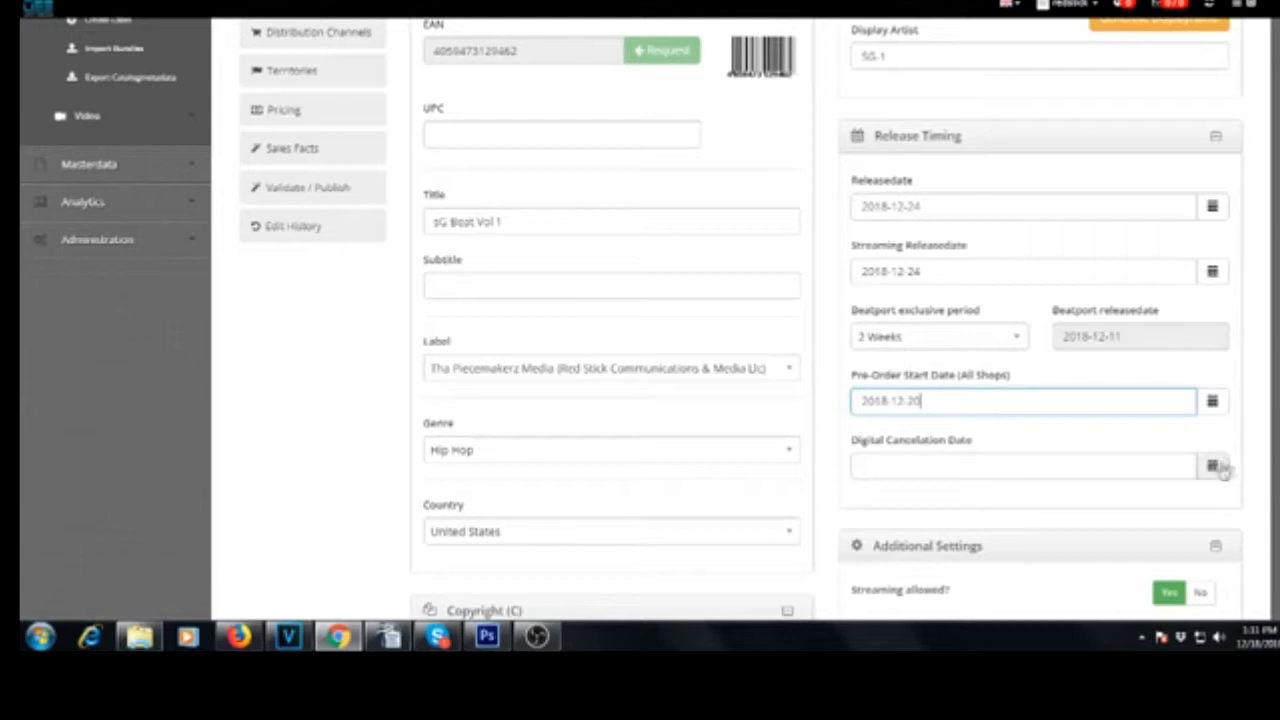
Step: Review the bundle's additional settings for streaming, downloads, previews and explicit lyrics, and view the teaser and description fields in the release infos
scroll(1258, 406, down, 3)
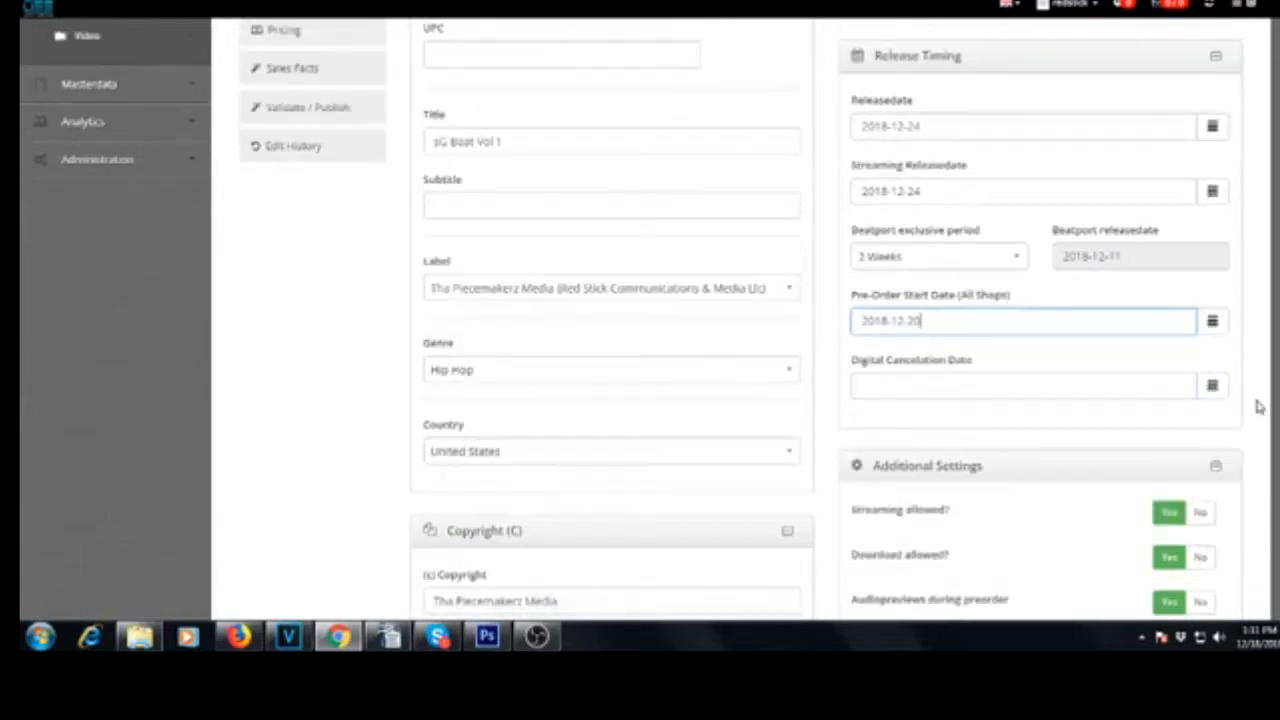
scroll(1258, 406, down, 1)
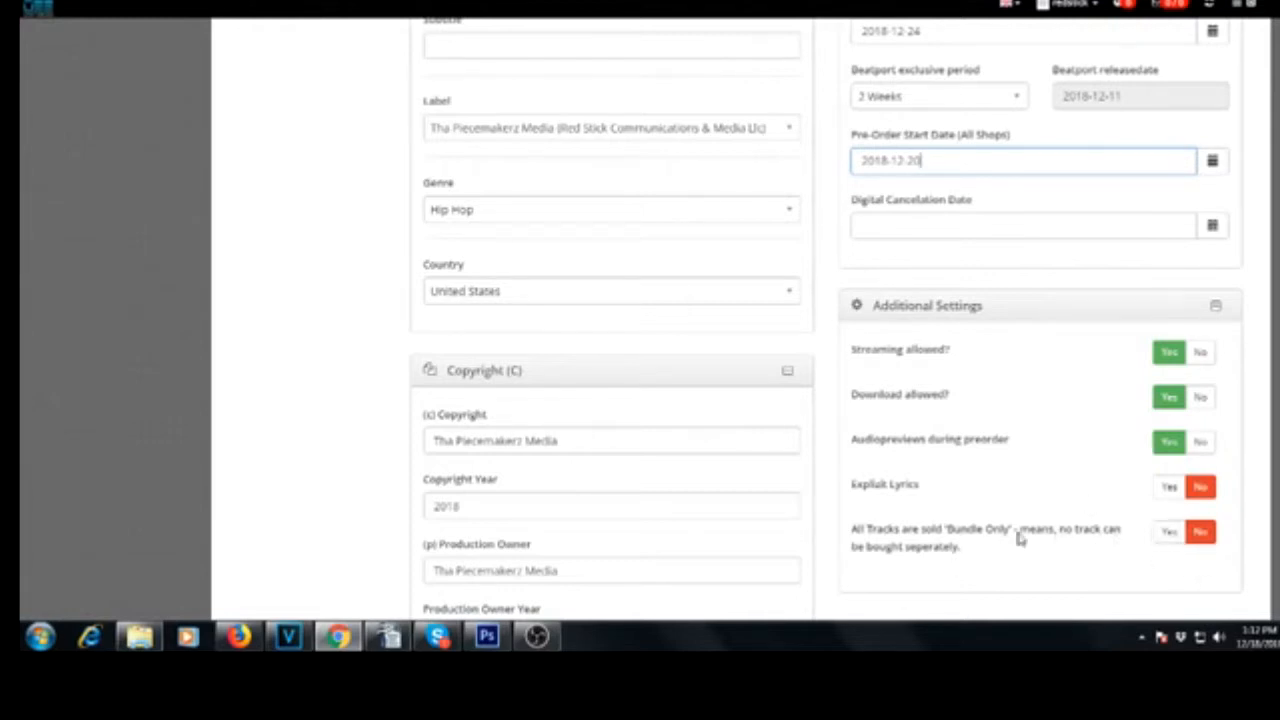
scroll(1245, 528, down, 3)
scroll(1252, 525, up, 8)
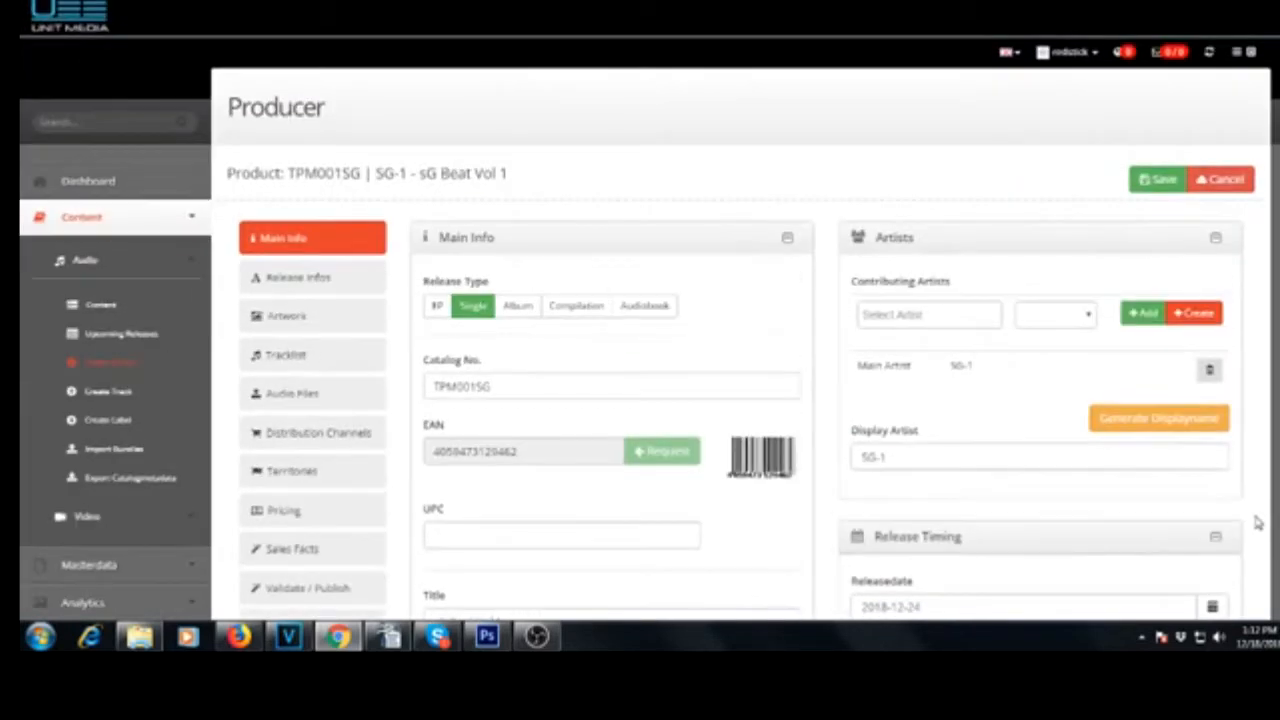
scroll(800, 435, down, 2)
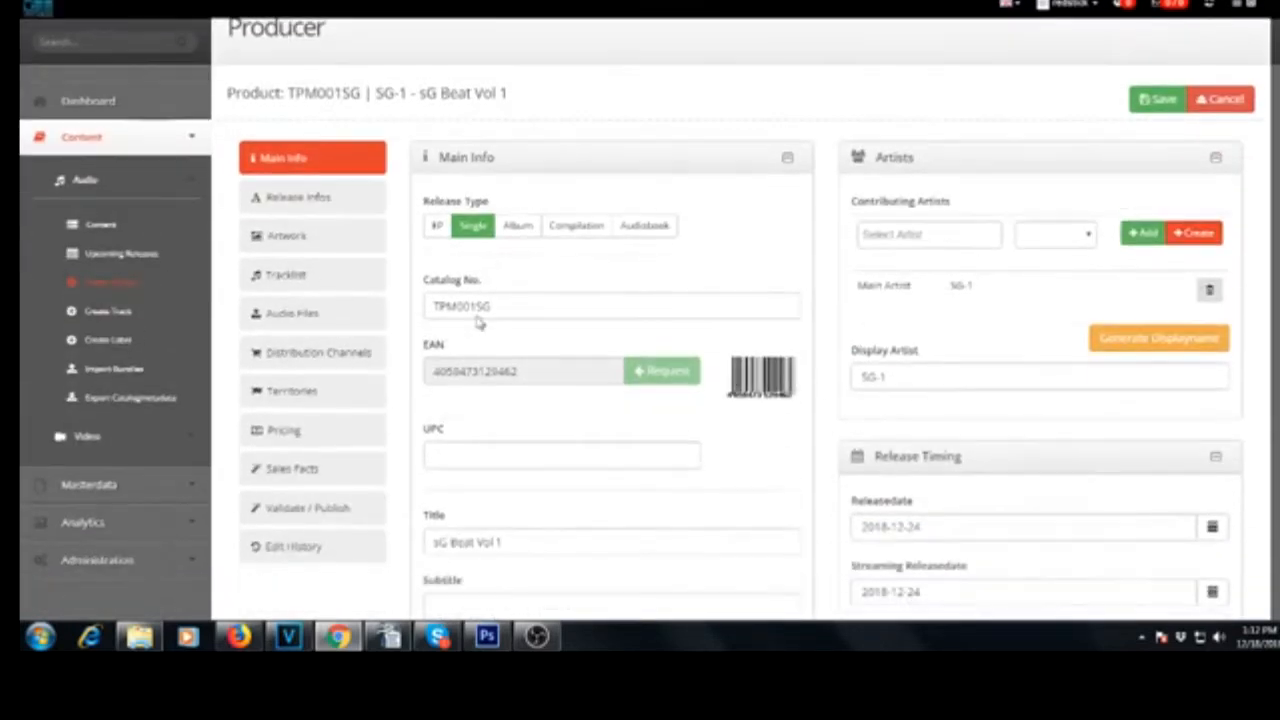
click(305, 205)
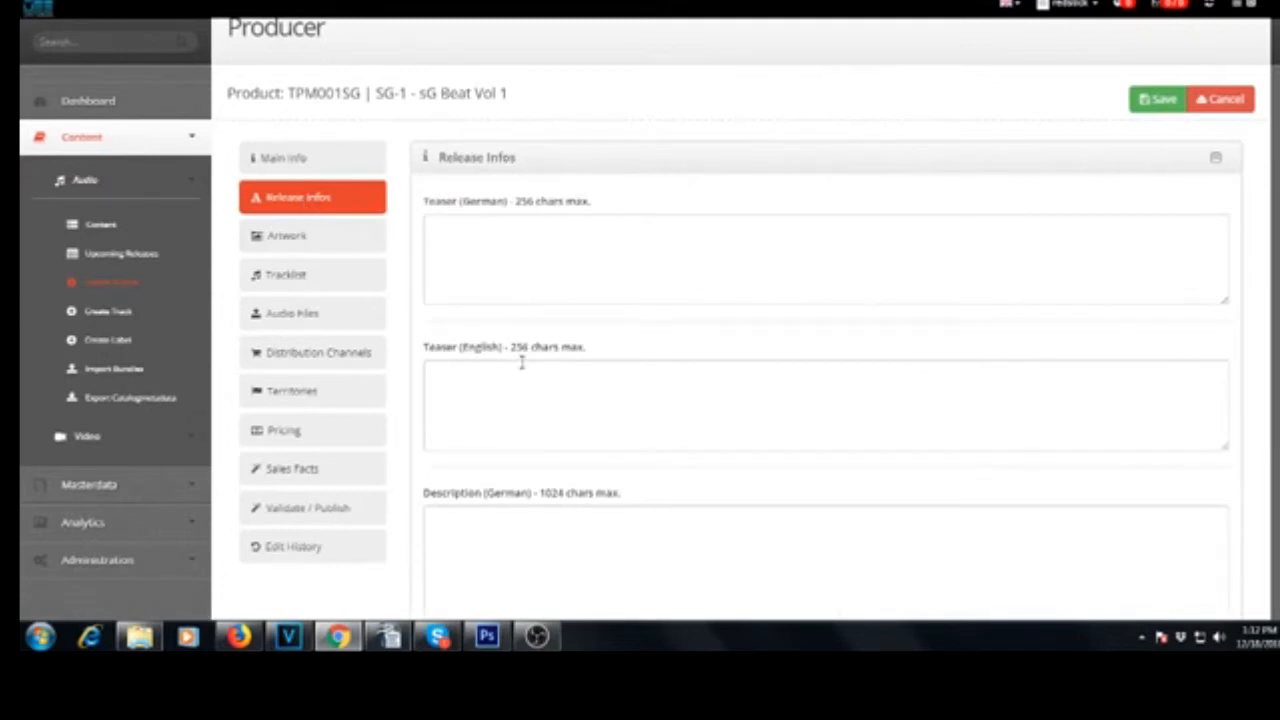
Step: Examine the artwork requirements for the cover image resolution and the PDF booklet
click(303, 243)
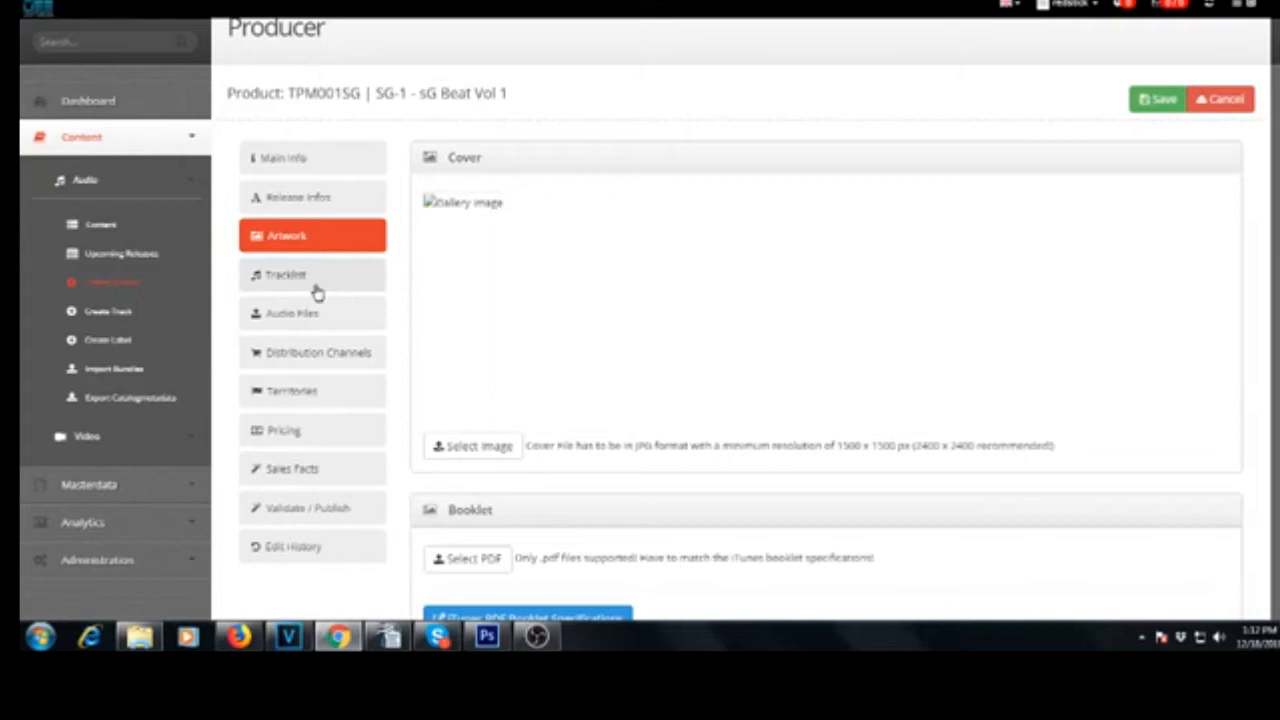
drag(838, 447, 897, 446)
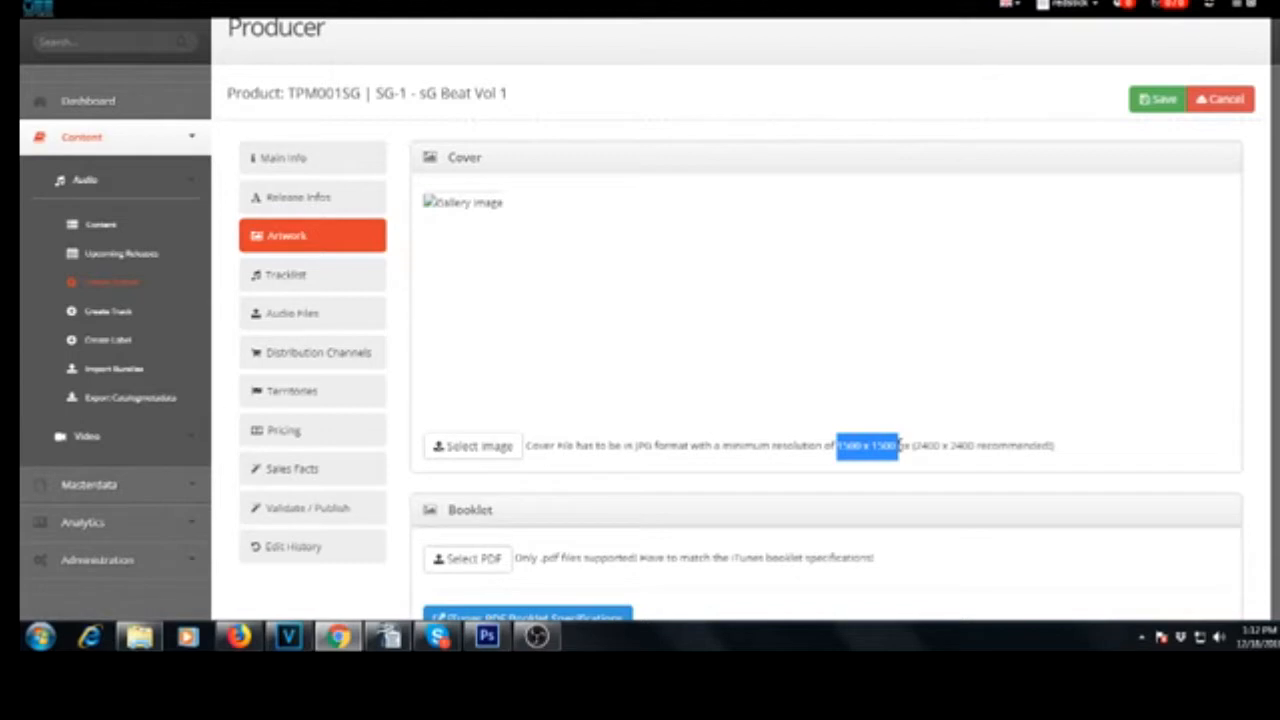
drag(916, 447, 968, 447)
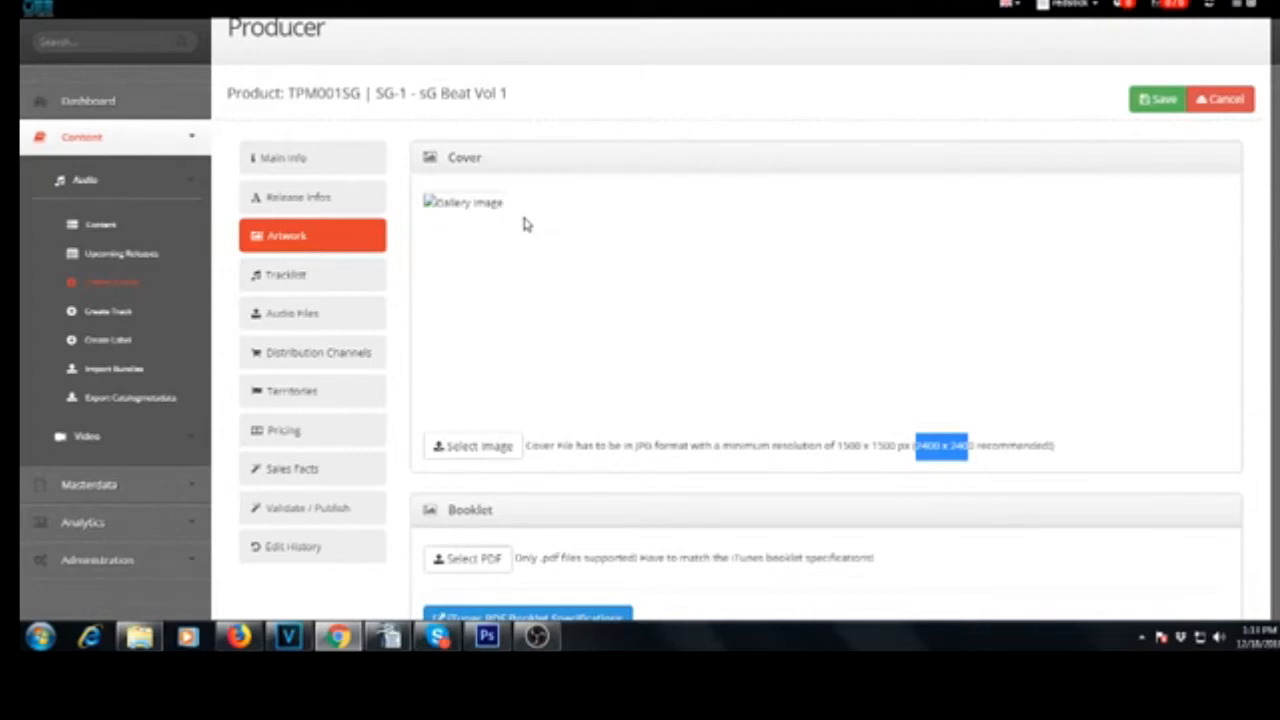
scroll(527, 224, down, 3)
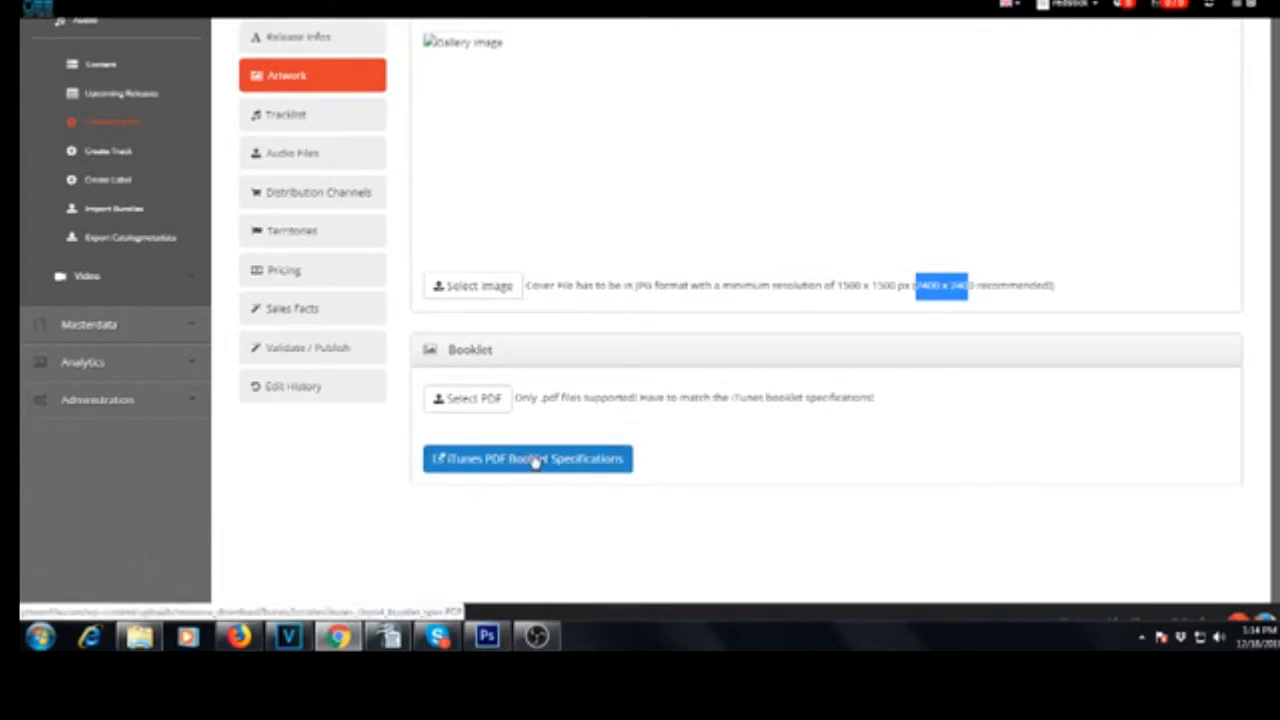
scroll(395, 280, up, 2)
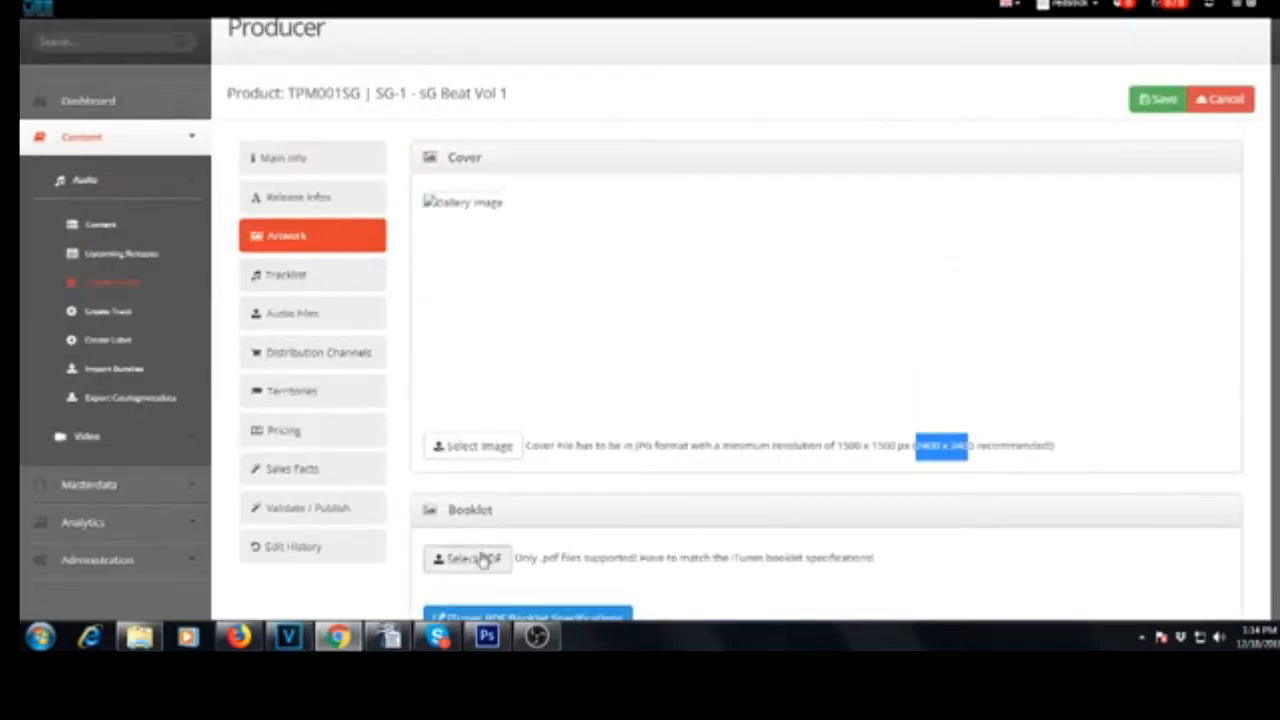
Step: Add the existing Tha Piecemakerz instrumental track to the bundle's tracklist
click(295, 287)
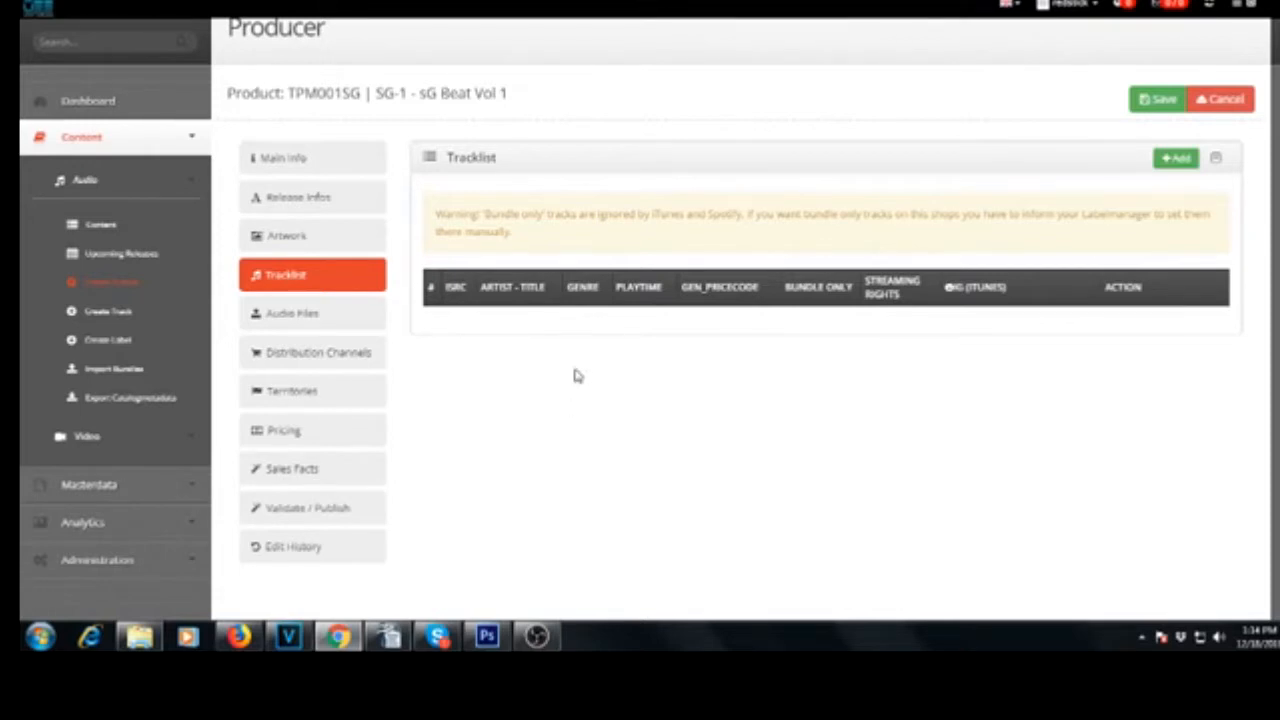
click(1168, 158)
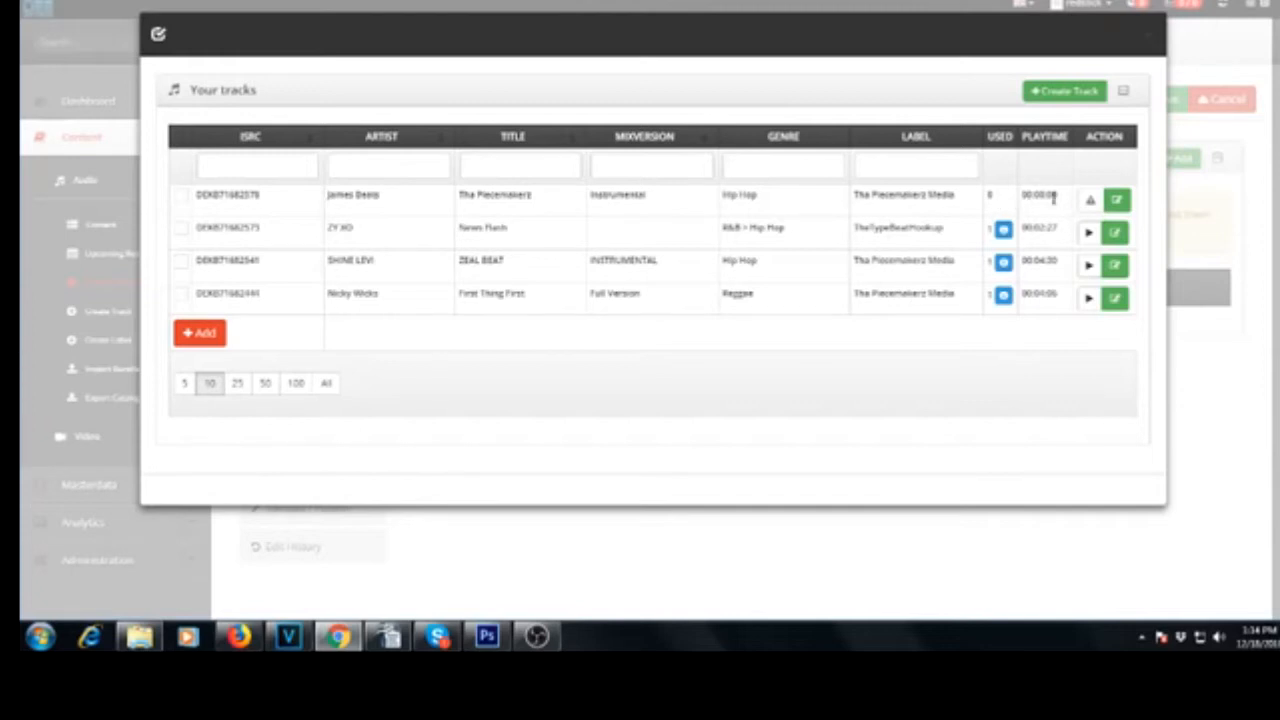
click(181, 196)
click(199, 332)
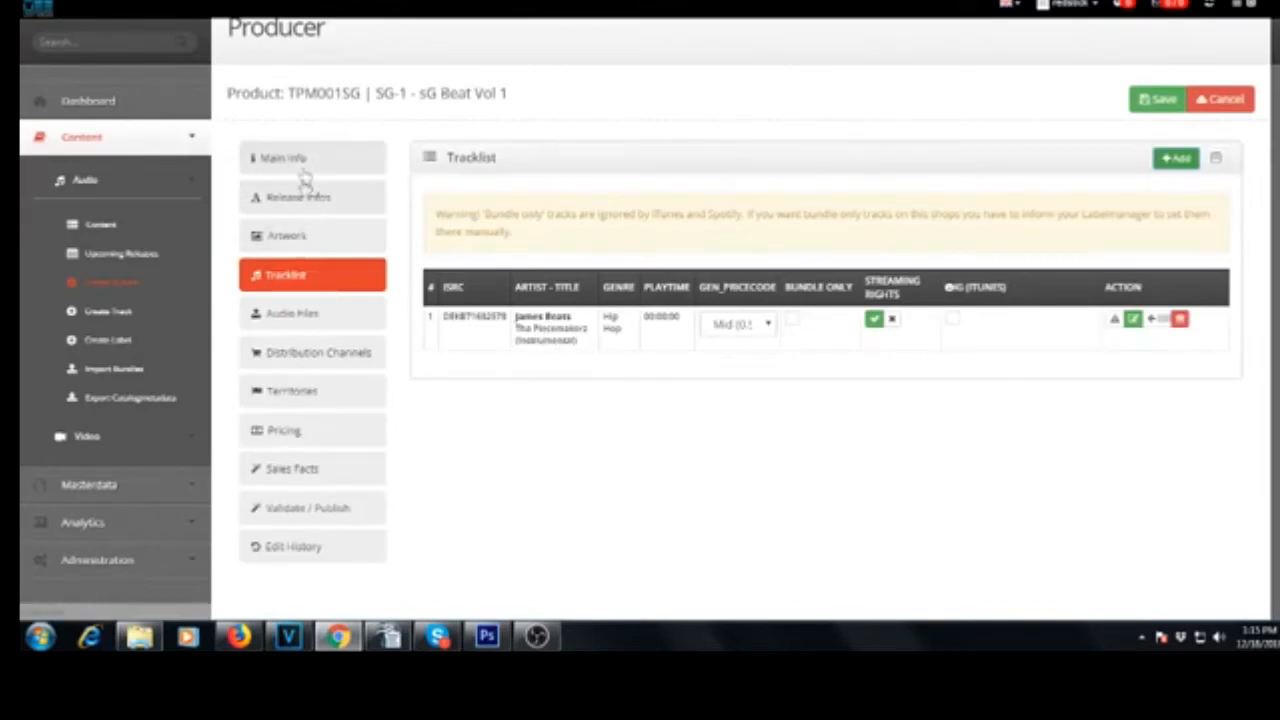
Step: Check the WAV upload option for the track in the bundle's audio files
click(322, 319)
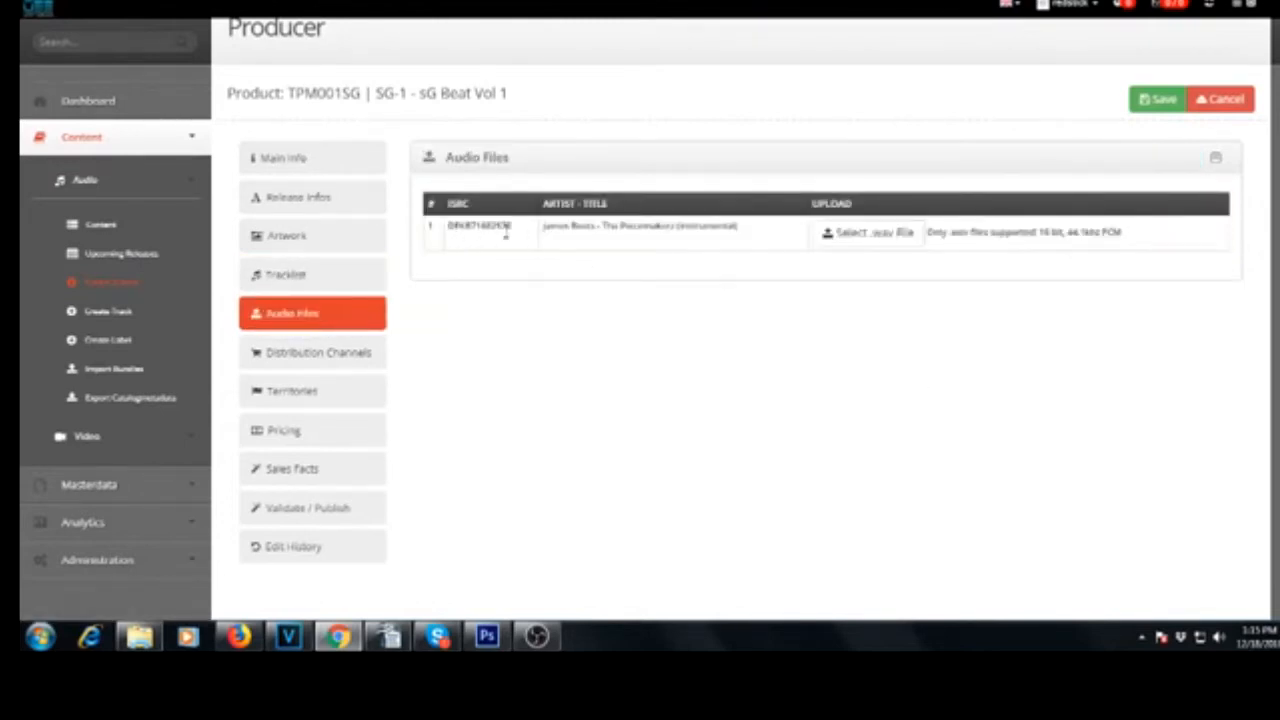
click(858, 240)
key(Escape)
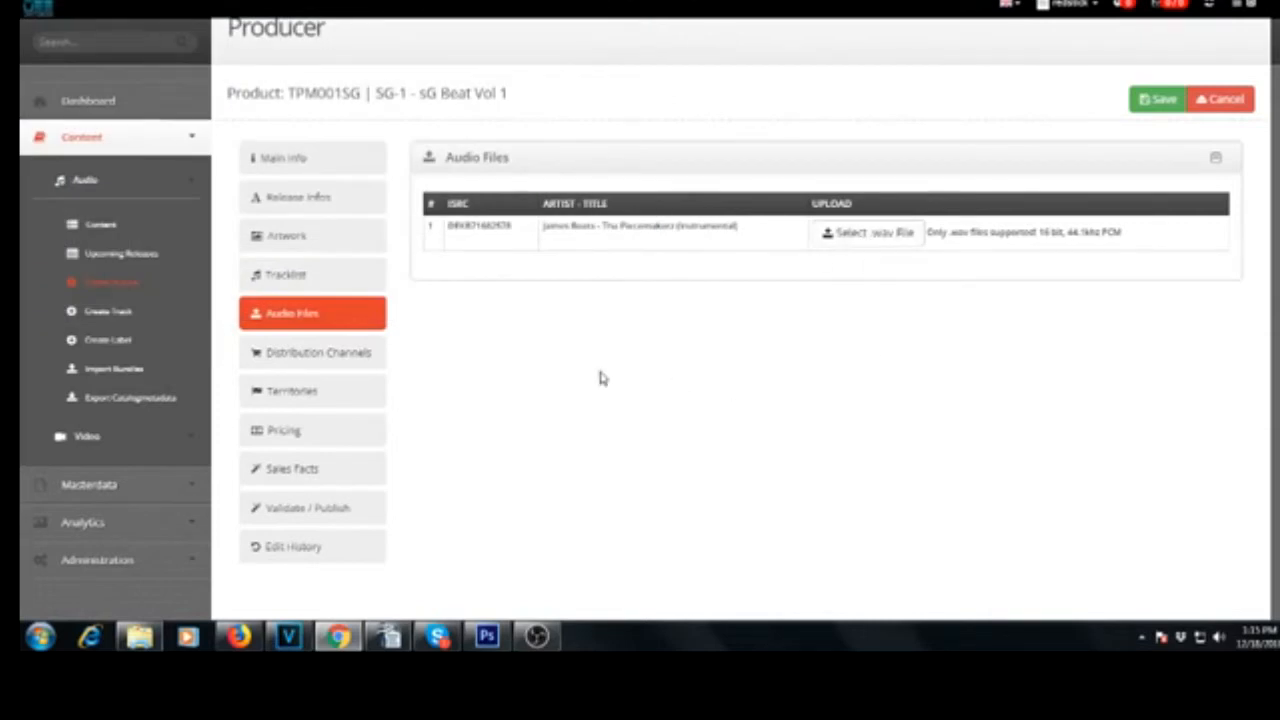
Step: Look through the download and streaming shops offered in the bundle's distribution channels
click(334, 362)
scroll(835, 388, down, 1)
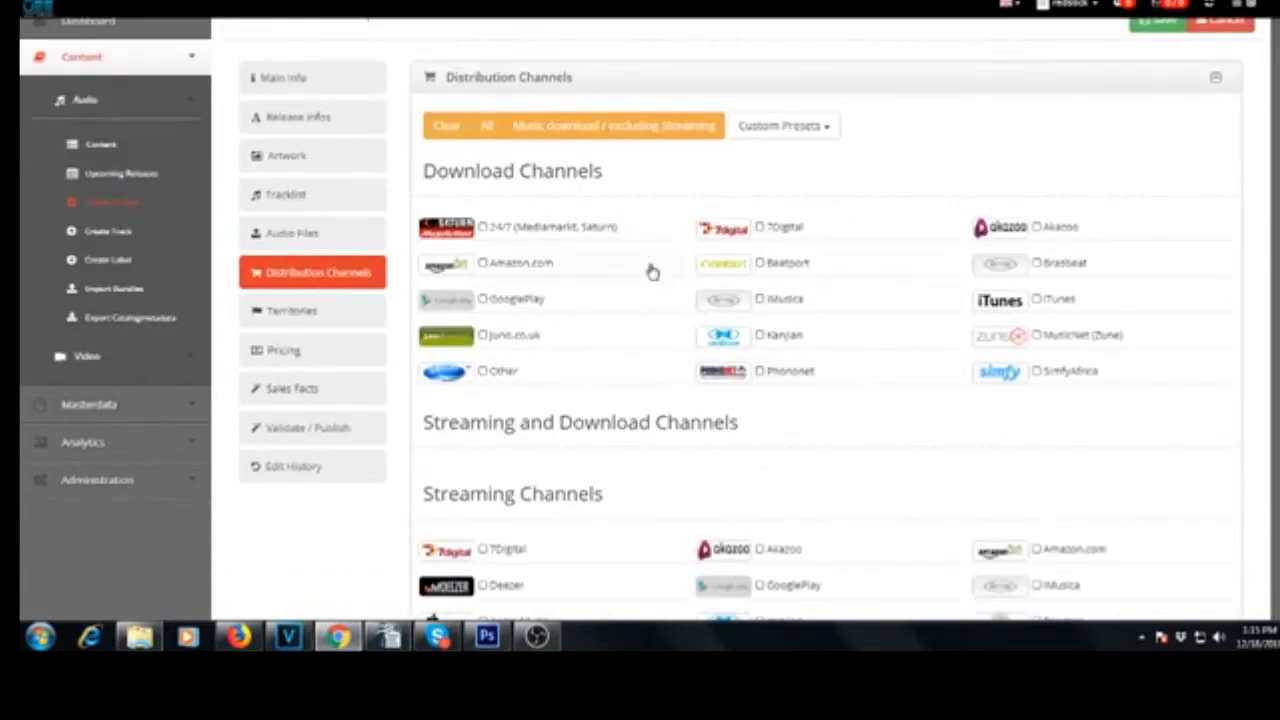
scroll(560, 360, down, 2)
scroll(592, 408, up, 2)
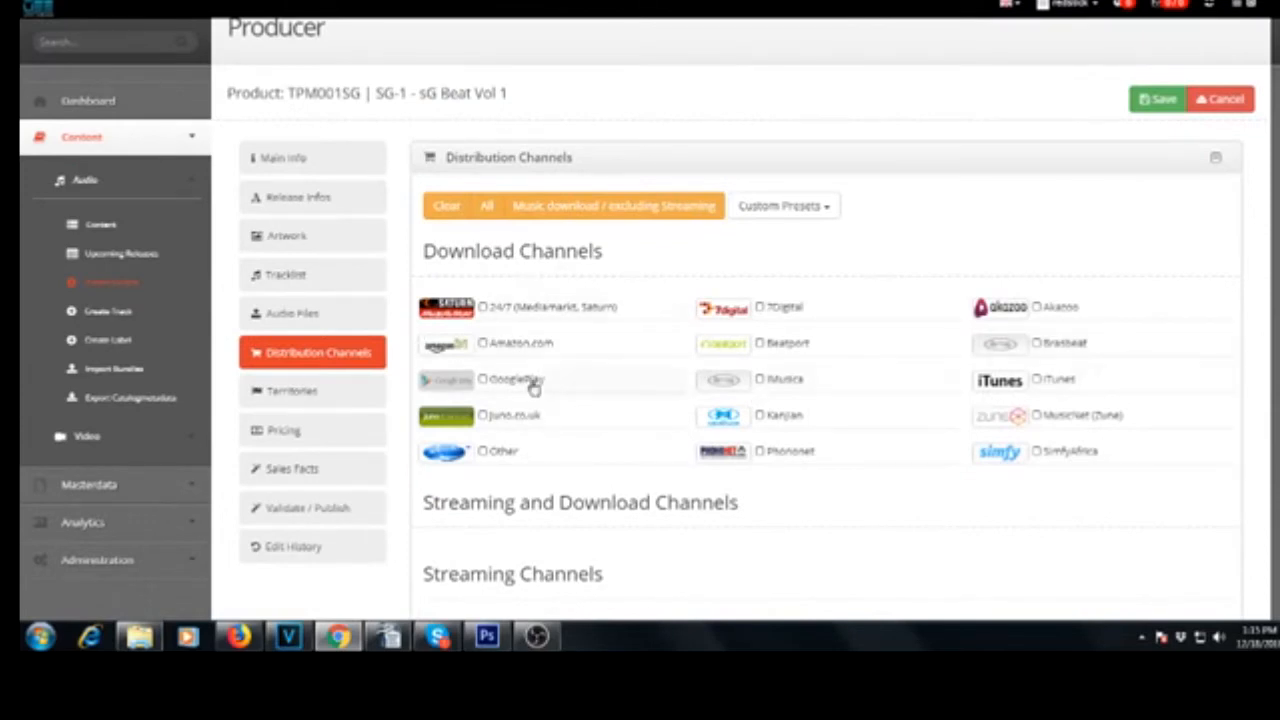
scroll(600, 477, down, 3)
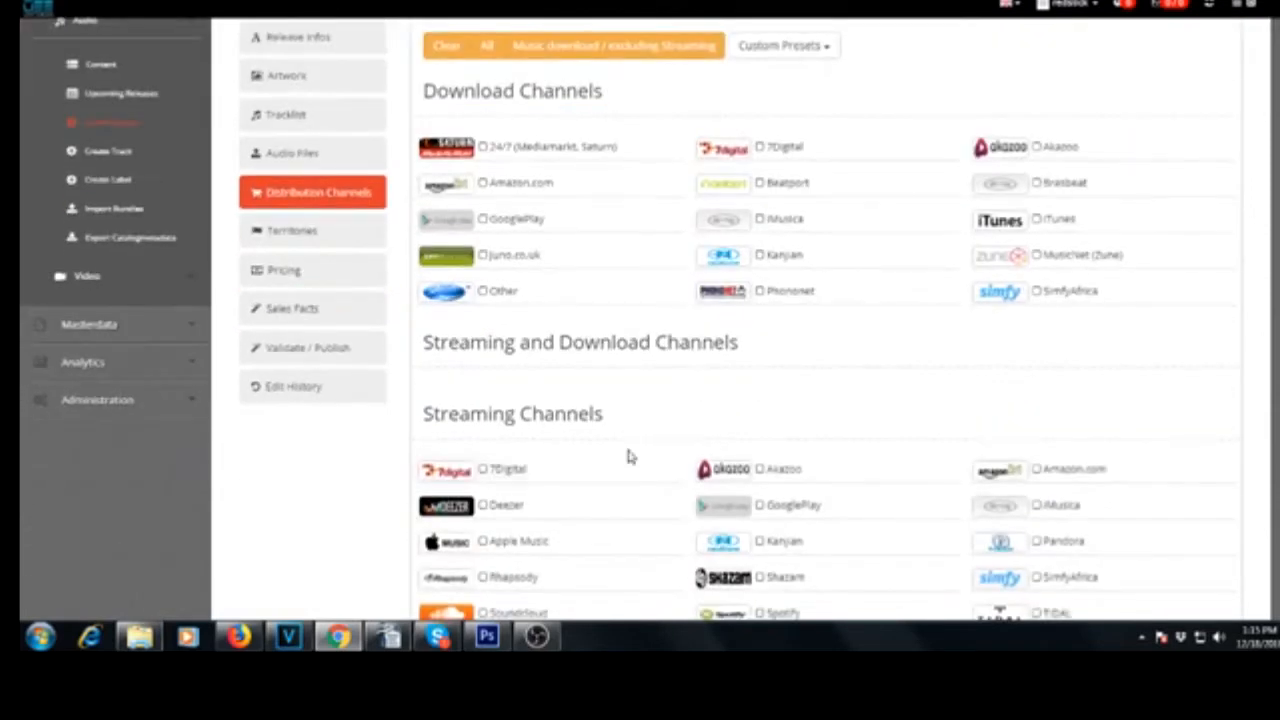
scroll(635, 460, down, 2)
scroll(618, 450, down, 2)
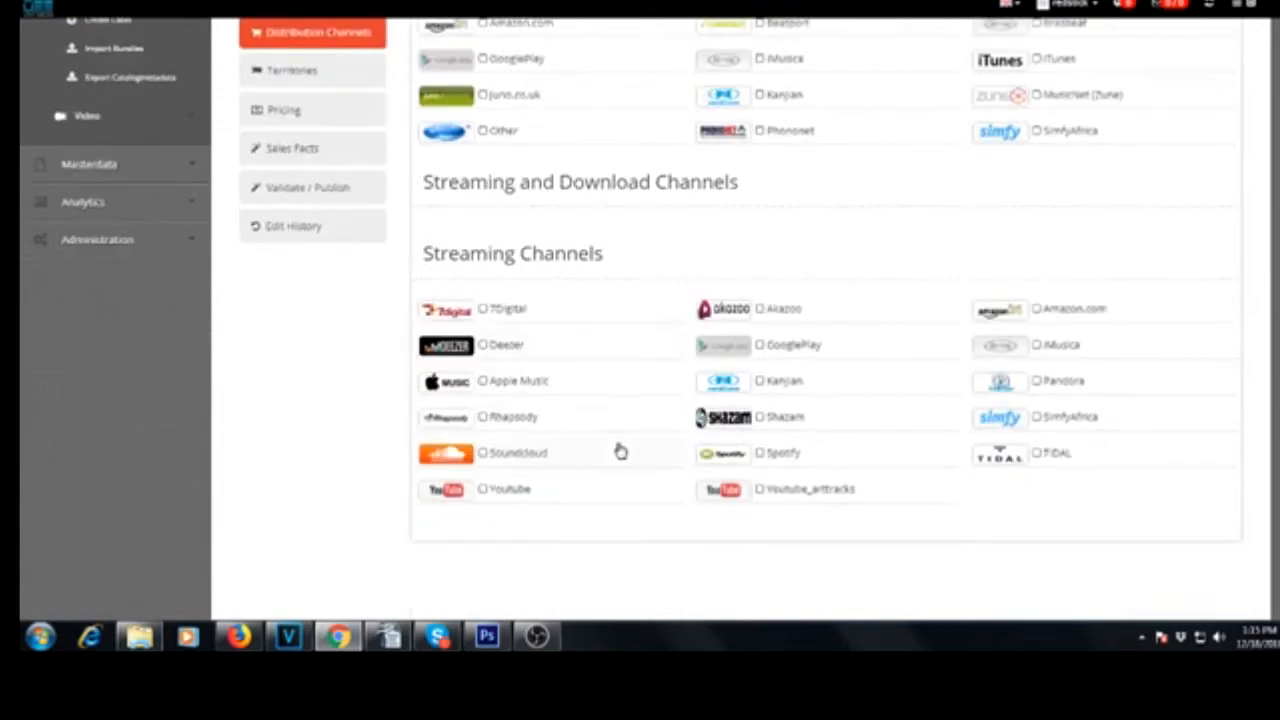
scroll(620, 452, up, 1)
scroll(620, 450, up, 1)
scroll(620, 450, up, 1)
scroll(618, 440, down, 3)
Step: Try selecting Youtube and all distribution channels, and clear the whole channel selection
click(484, 491)
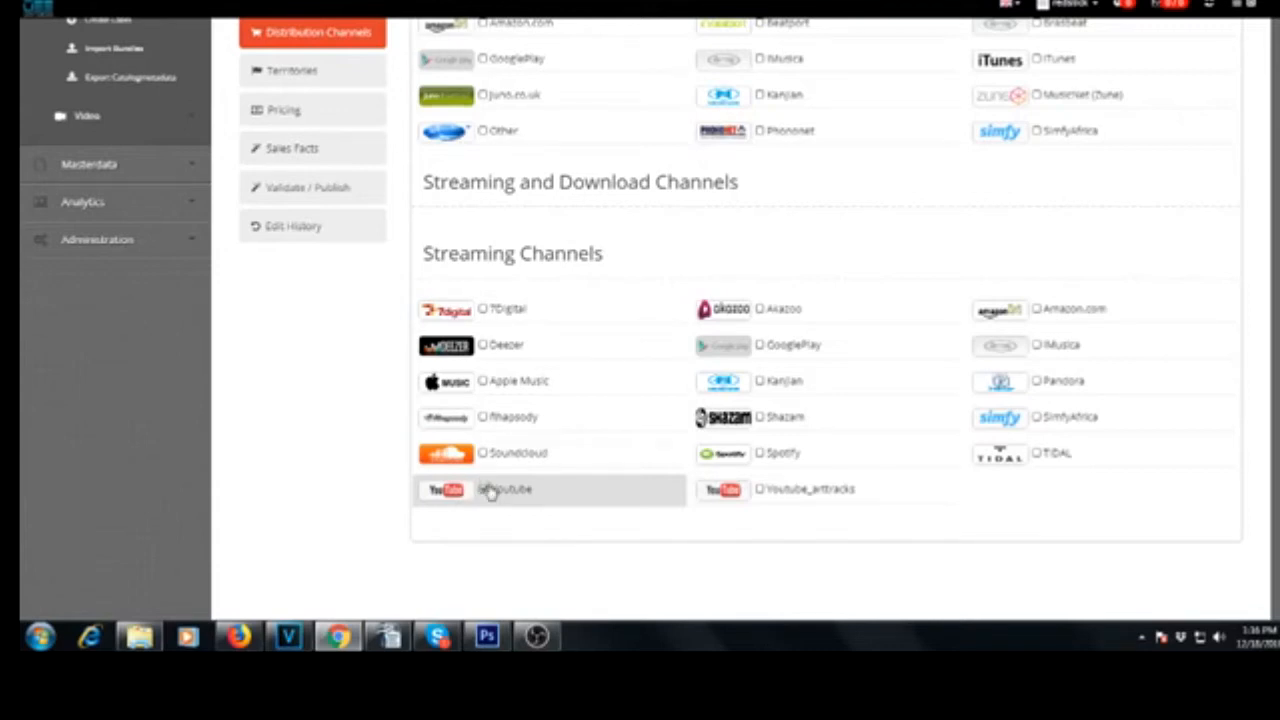
scroll(545, 505, up, 2)
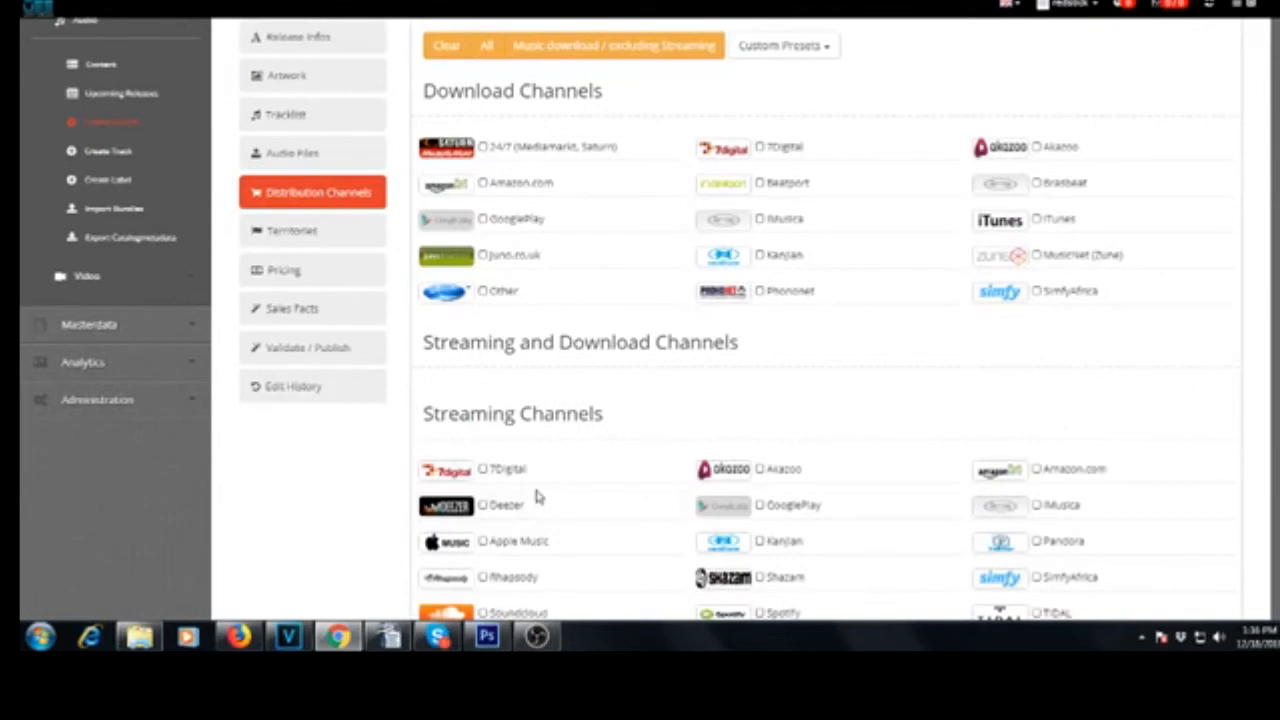
scroll(537, 486, up, 1)
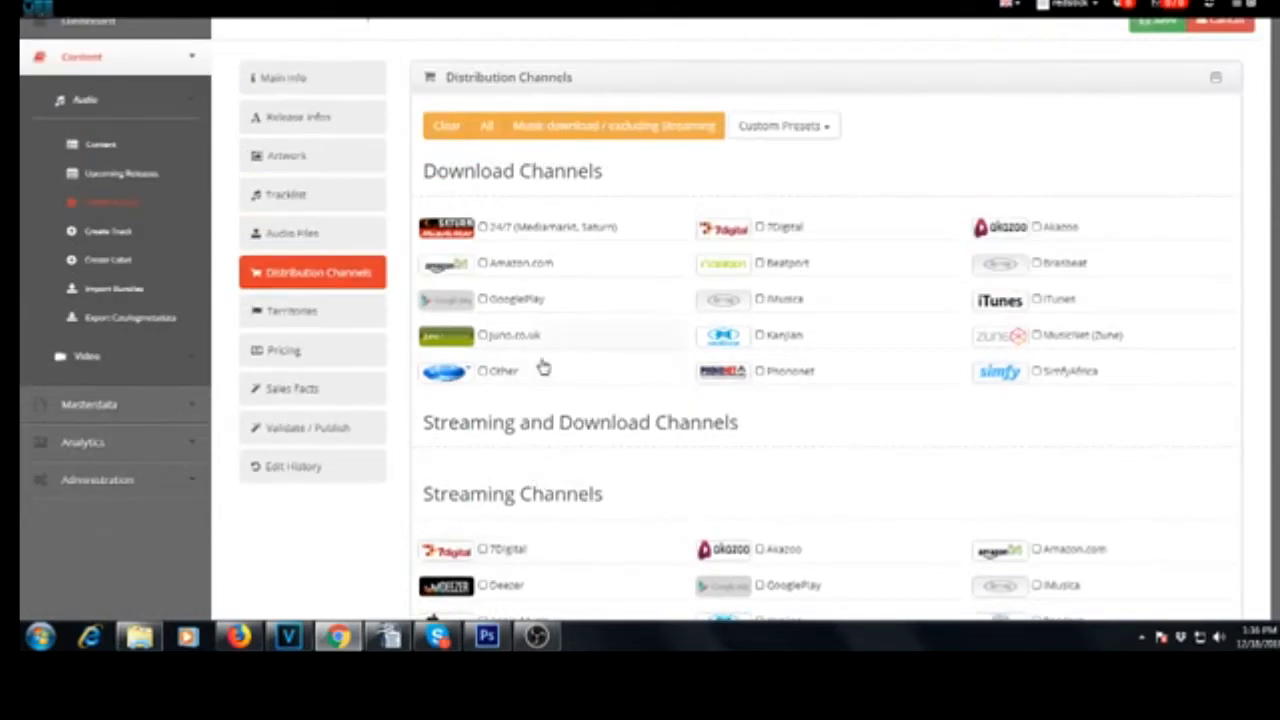
click(487, 137)
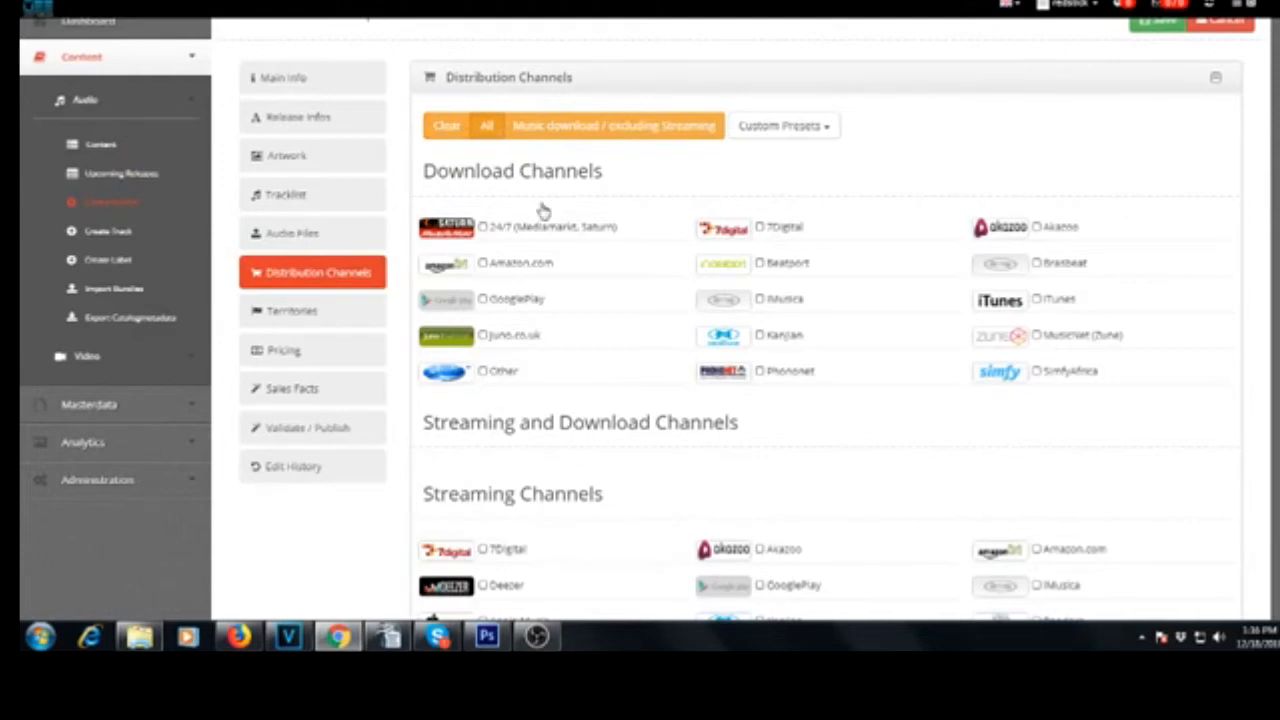
scroll(643, 277, down, 4)
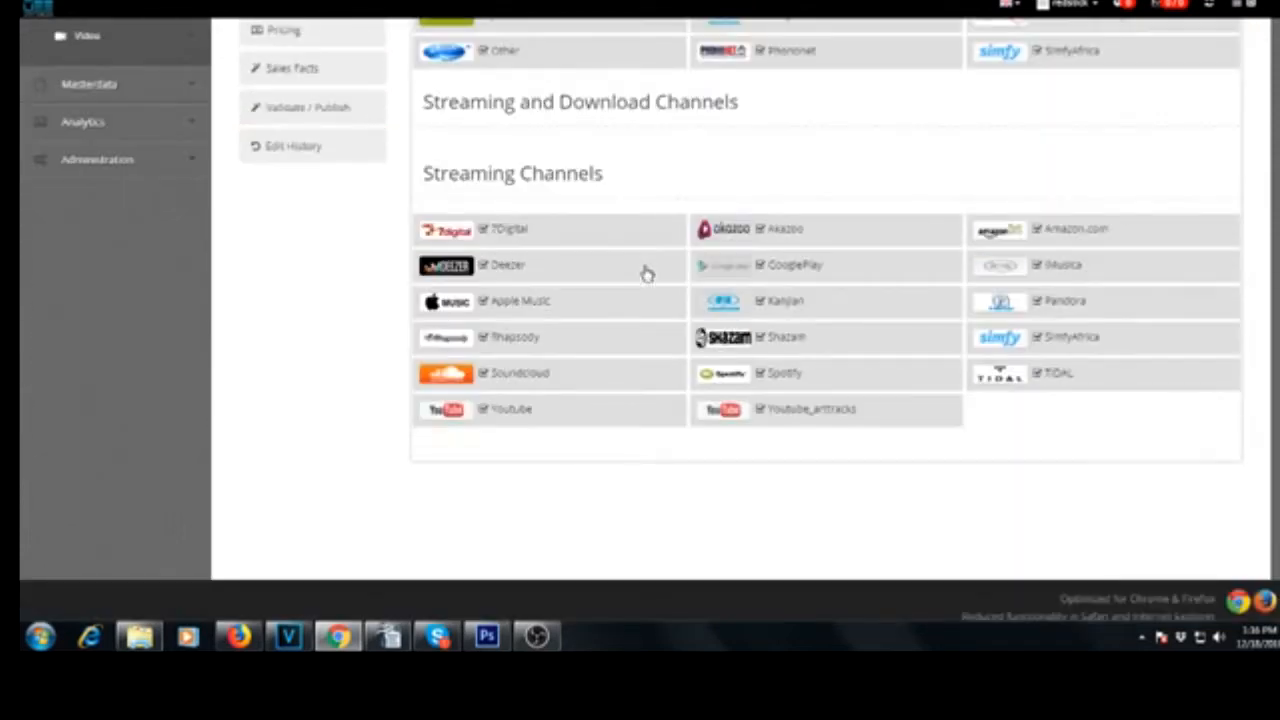
scroll(646, 274, up, 4)
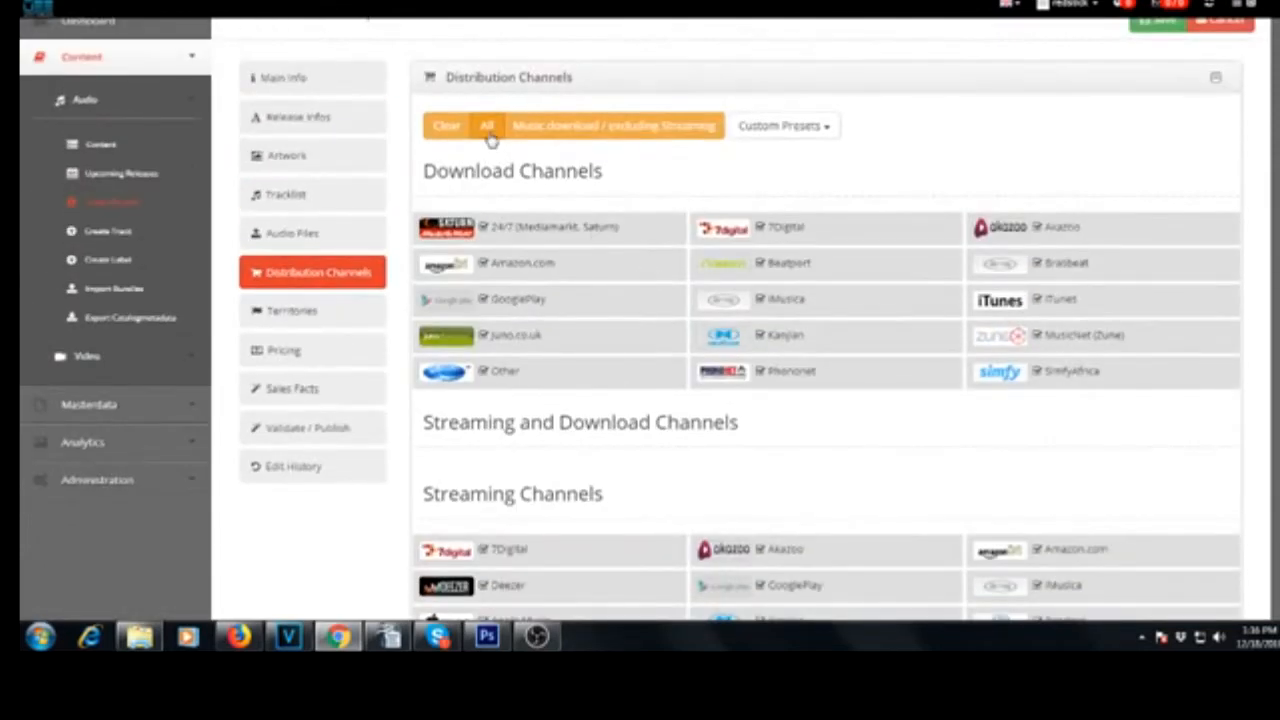
click(447, 128)
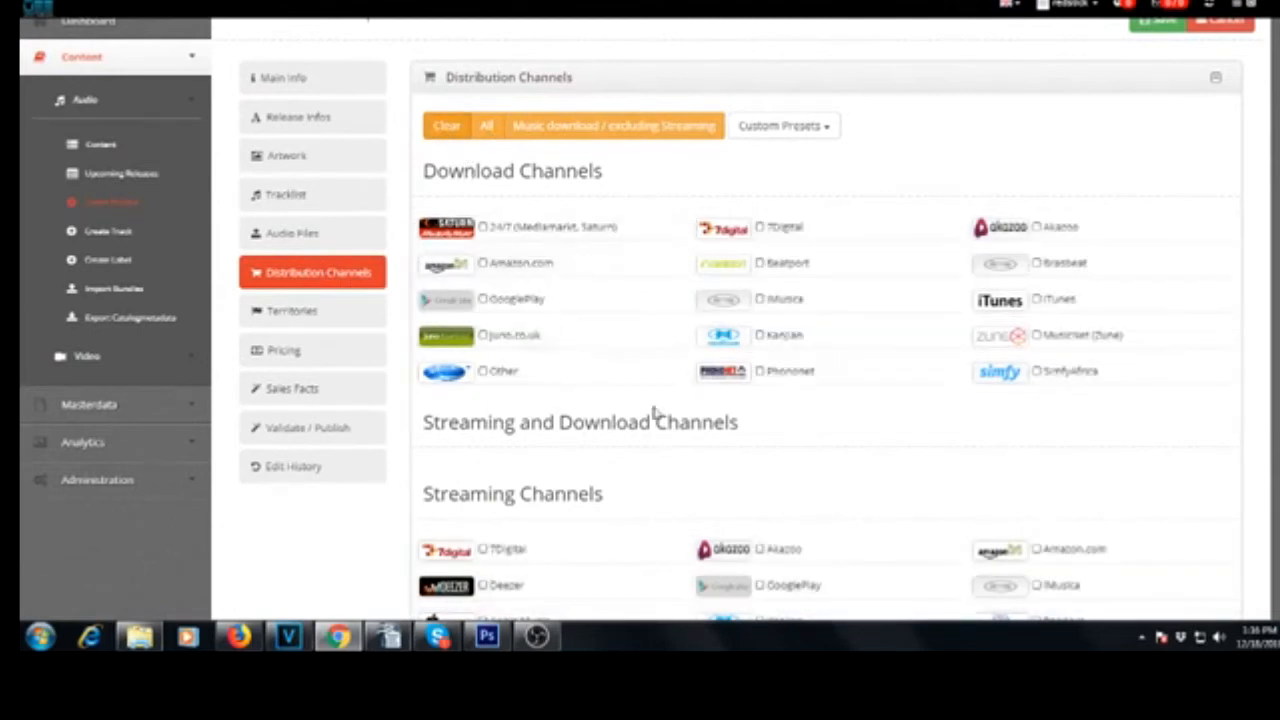
Step: Select Youtube under the streaming channels as the bundle's only distribution channel
scroll(655, 412, down, 2)
click(490, 570)
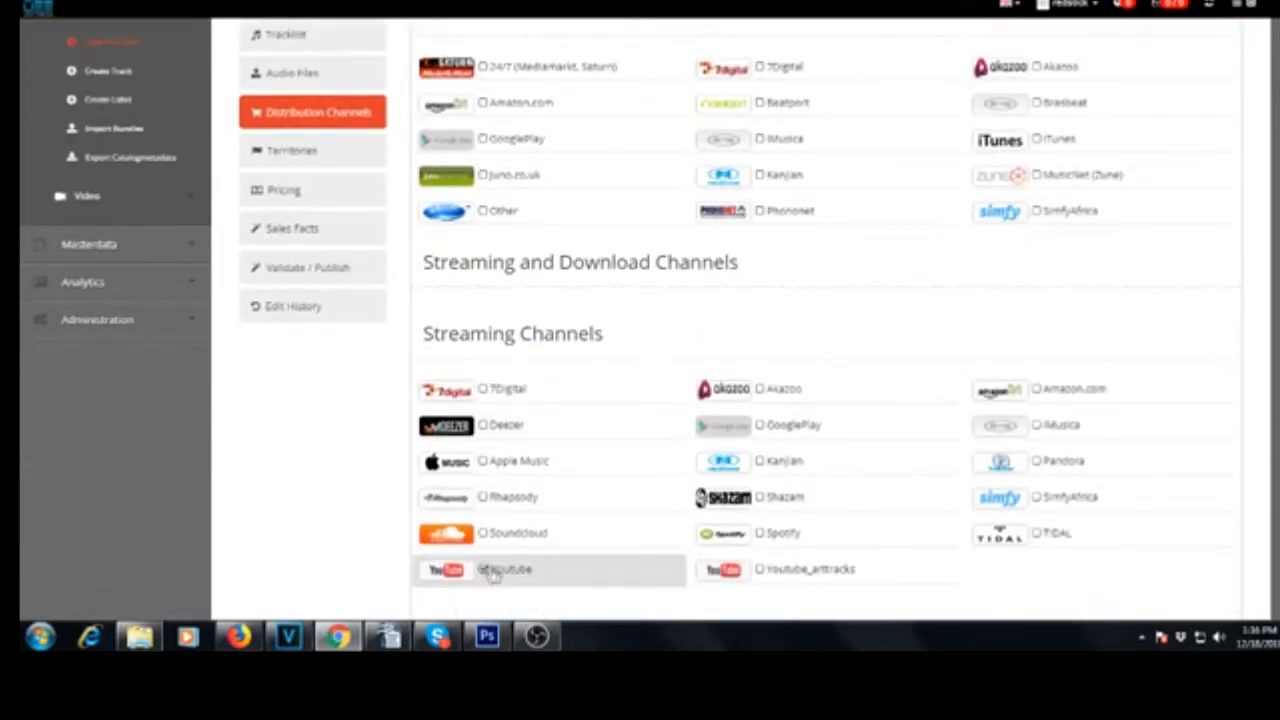
scroll(617, 512, up, 2)
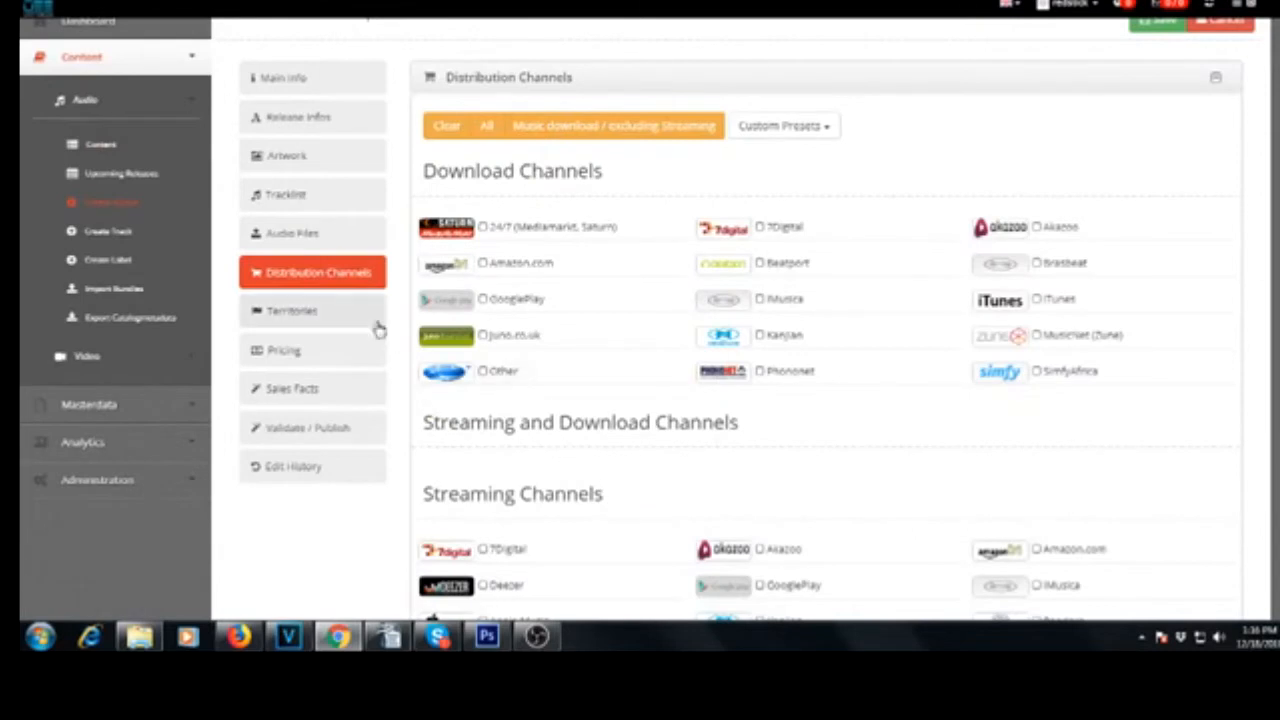
Step: Set the bundle's territories to the whole world with the World preset
click(311, 326)
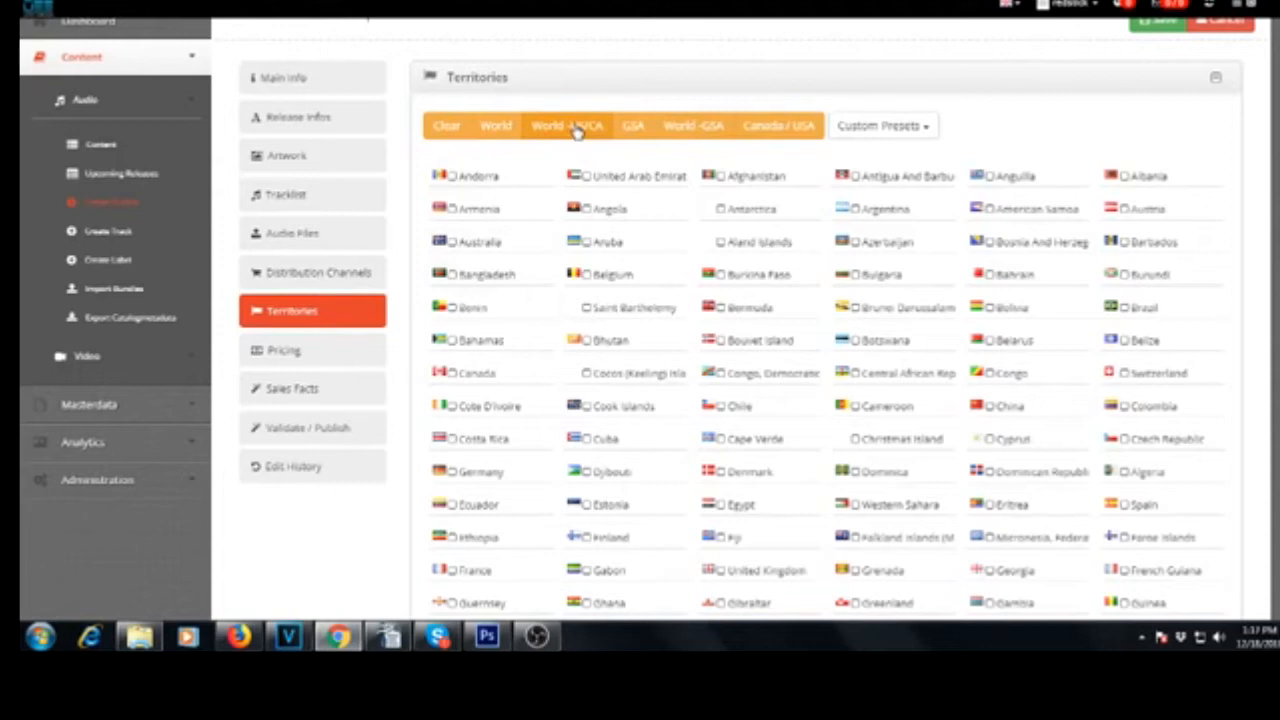
click(493, 128)
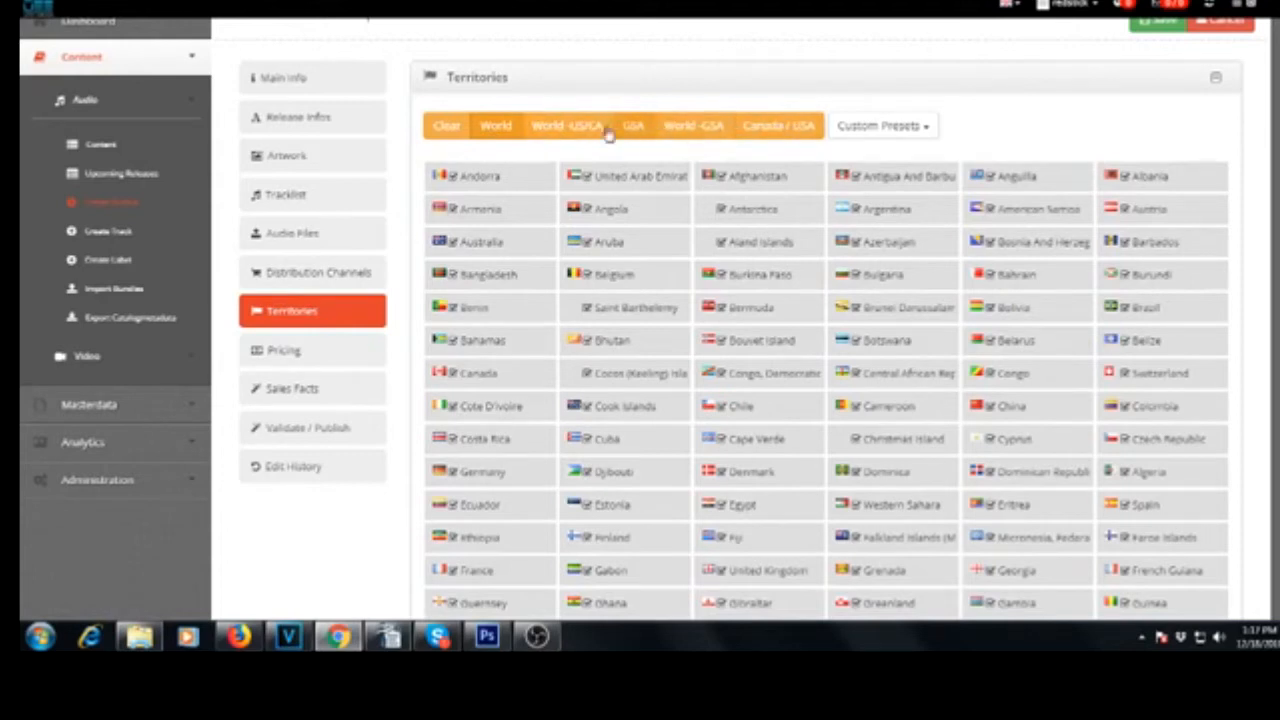
scroll(393, 318, down, 1)
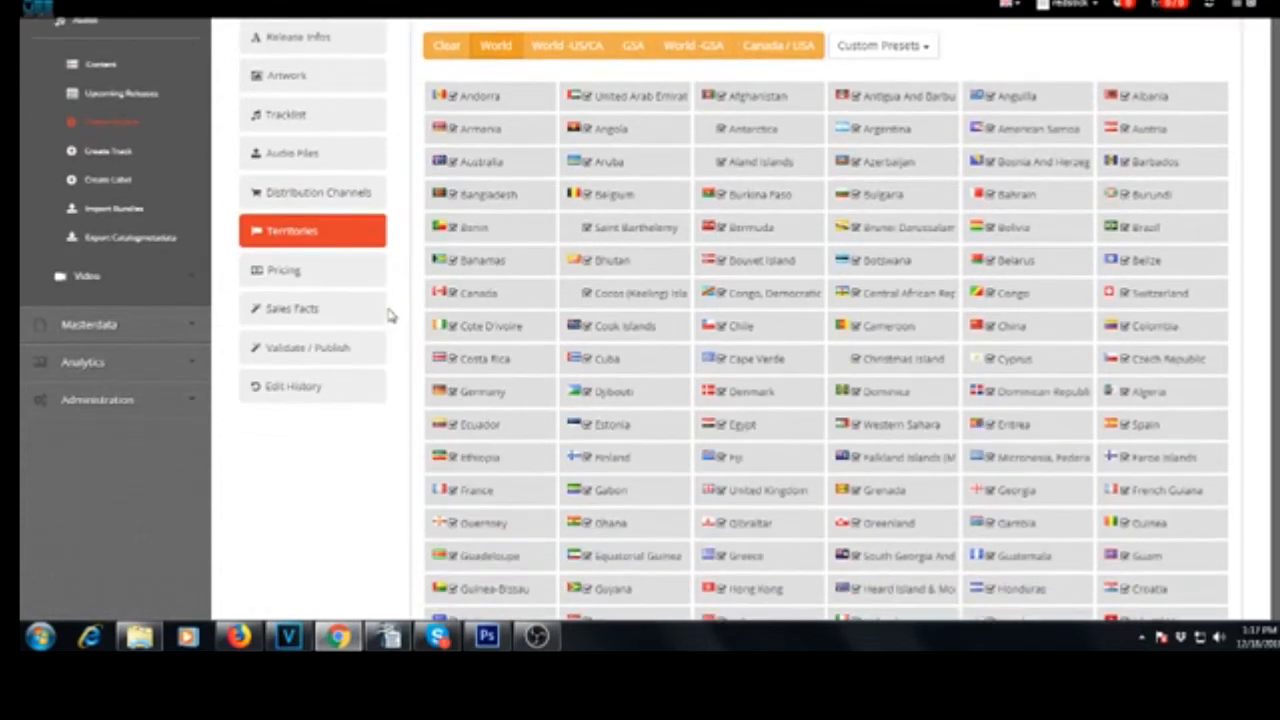
scroll(385, 318, down, 1)
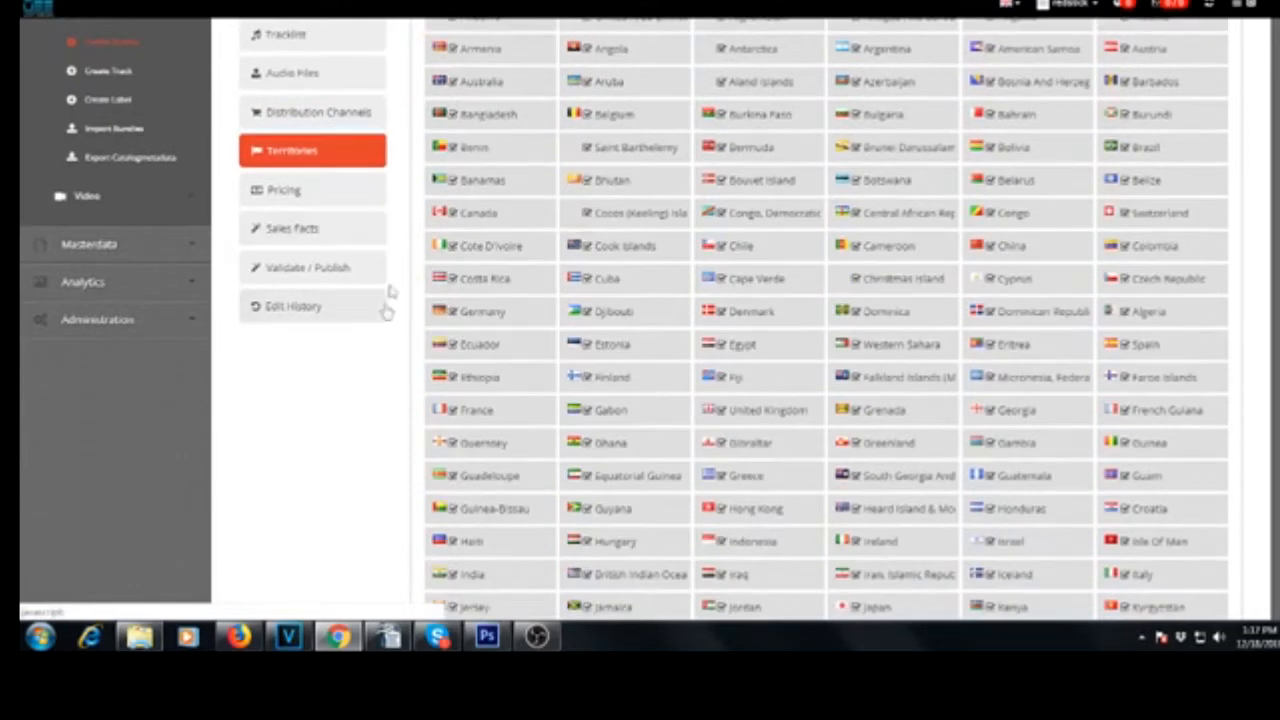
Step: Set the bundle's product price tier to Digital 45 (1.49 €) in the pricing section
click(330, 200)
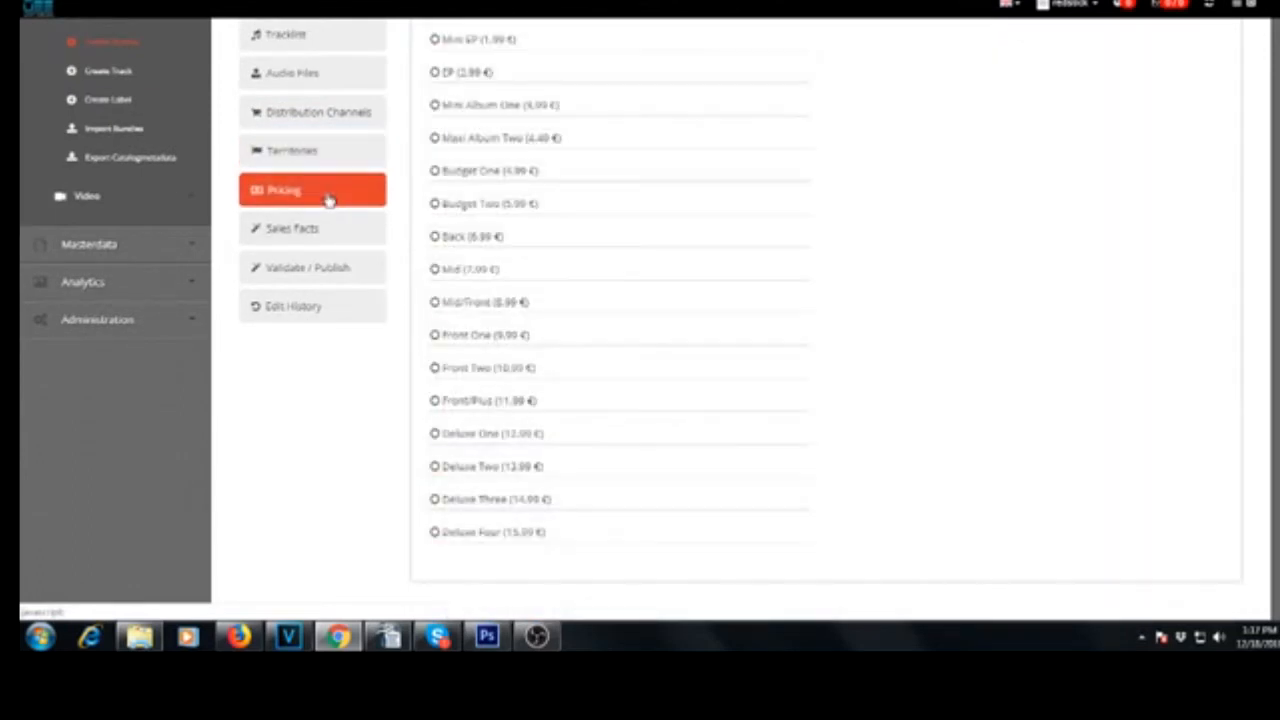
scroll(771, 349, up, 2)
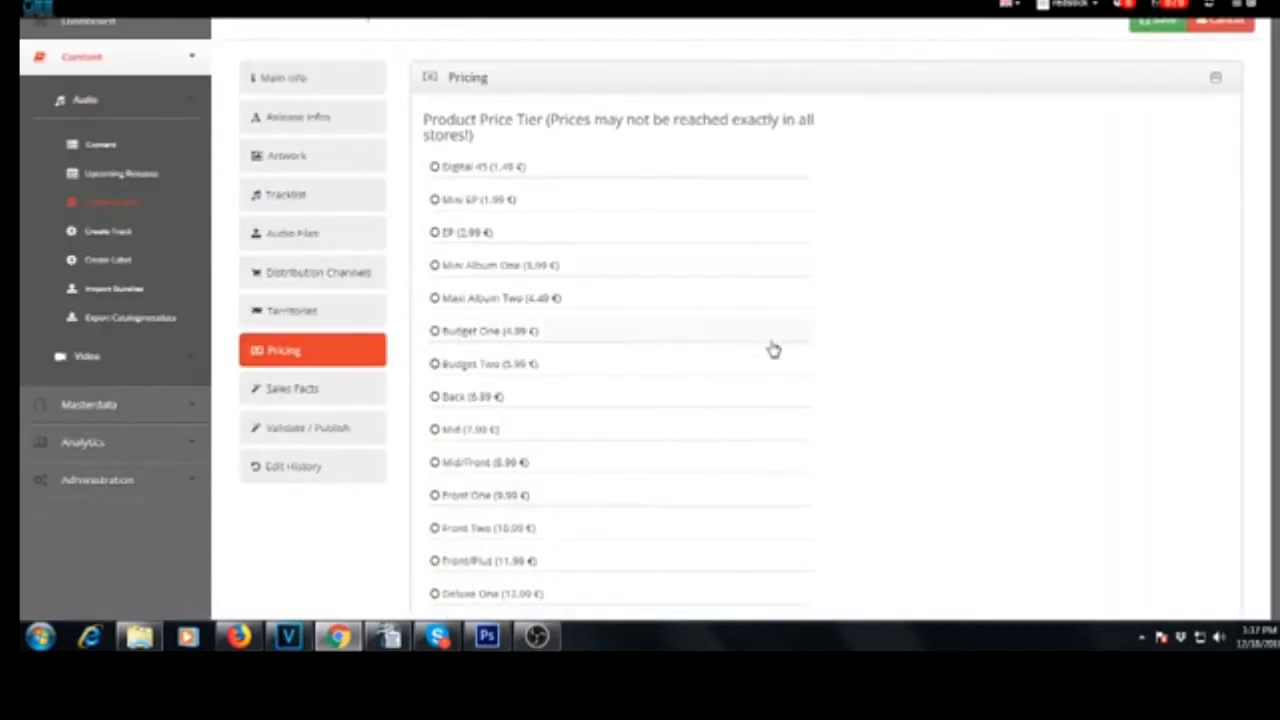
click(436, 170)
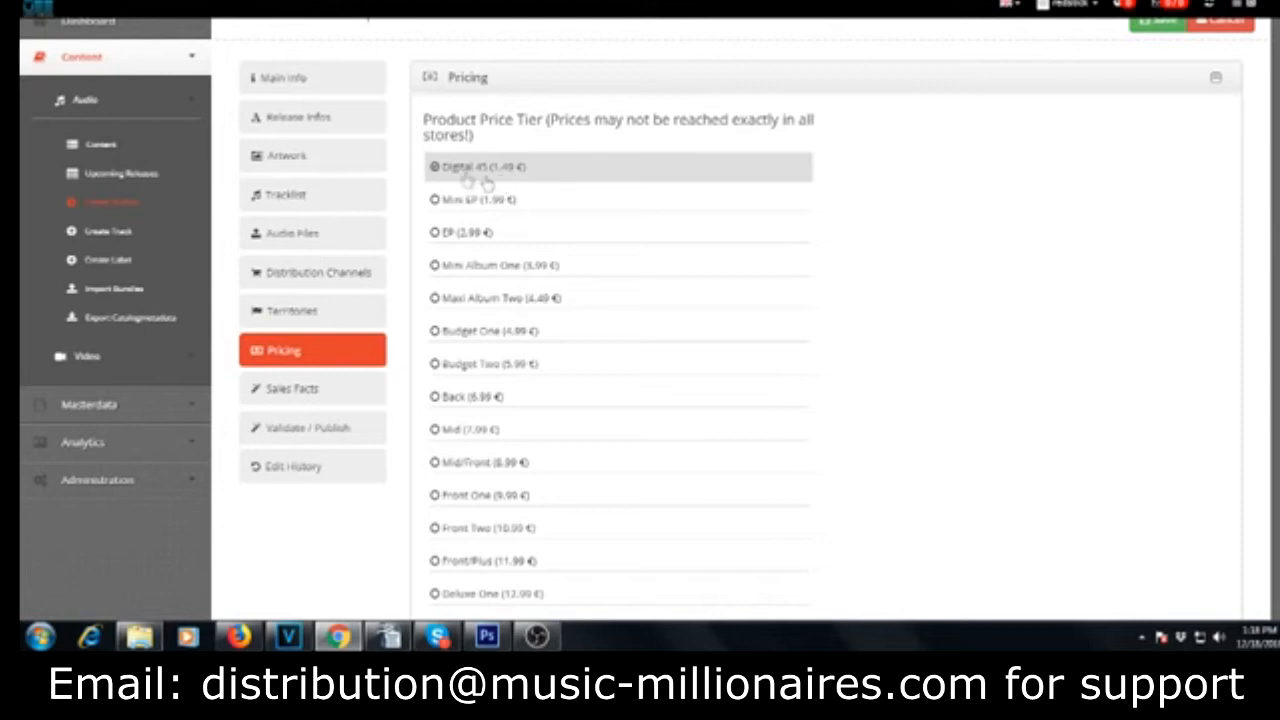
Step: Look through the bundle's sales facts and social media link fields, dismissing the messages window
click(303, 399)
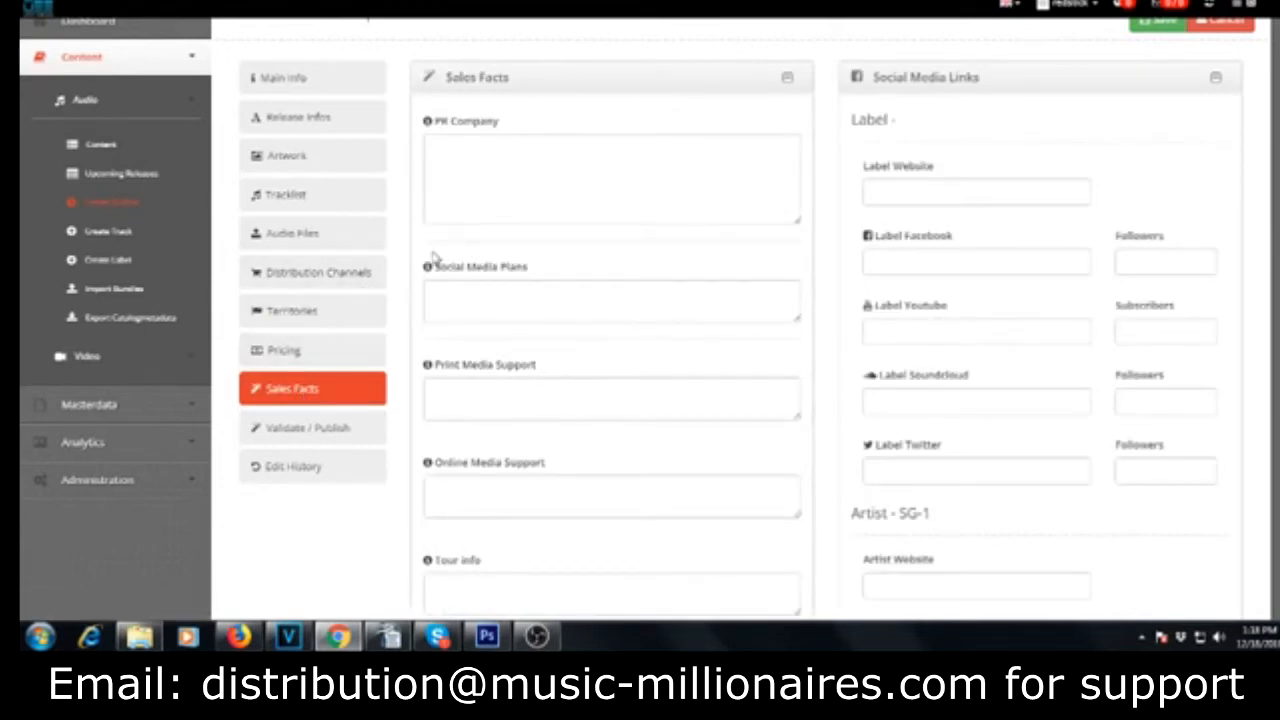
mouse_move(460, 130)
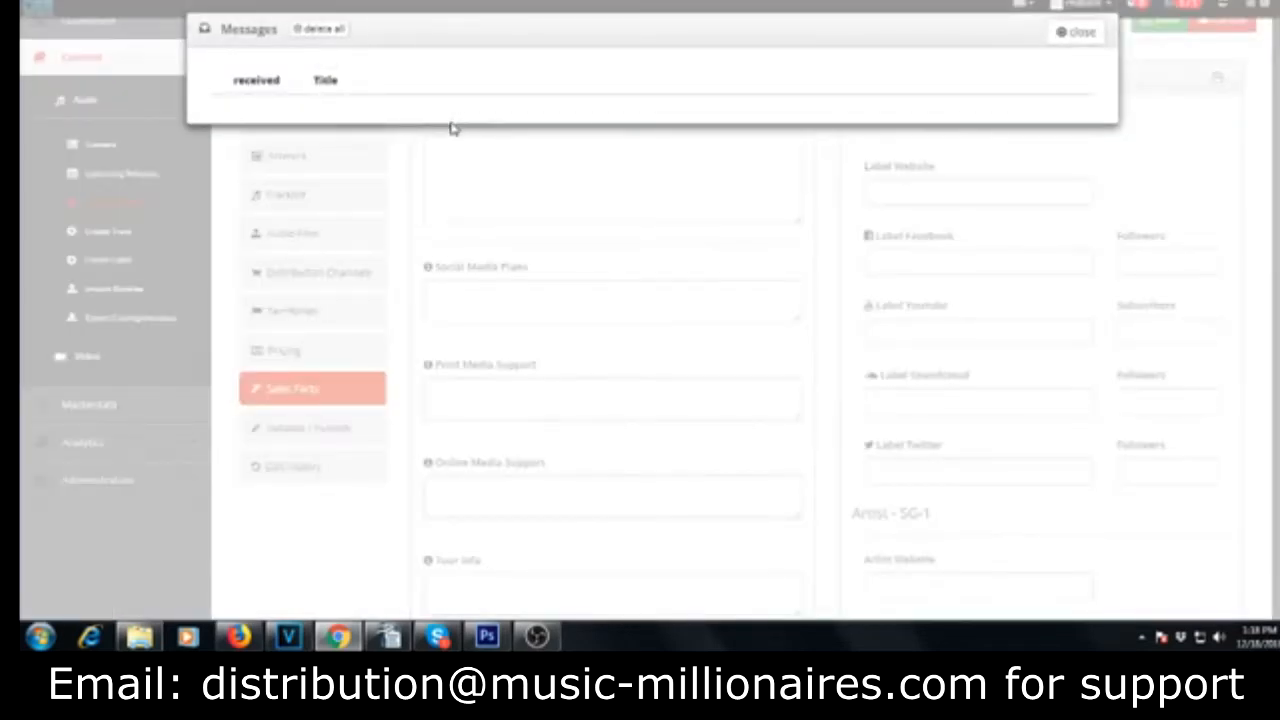
click(1072, 33)
mouse_move(445, 125)
mouse_move(455, 274)
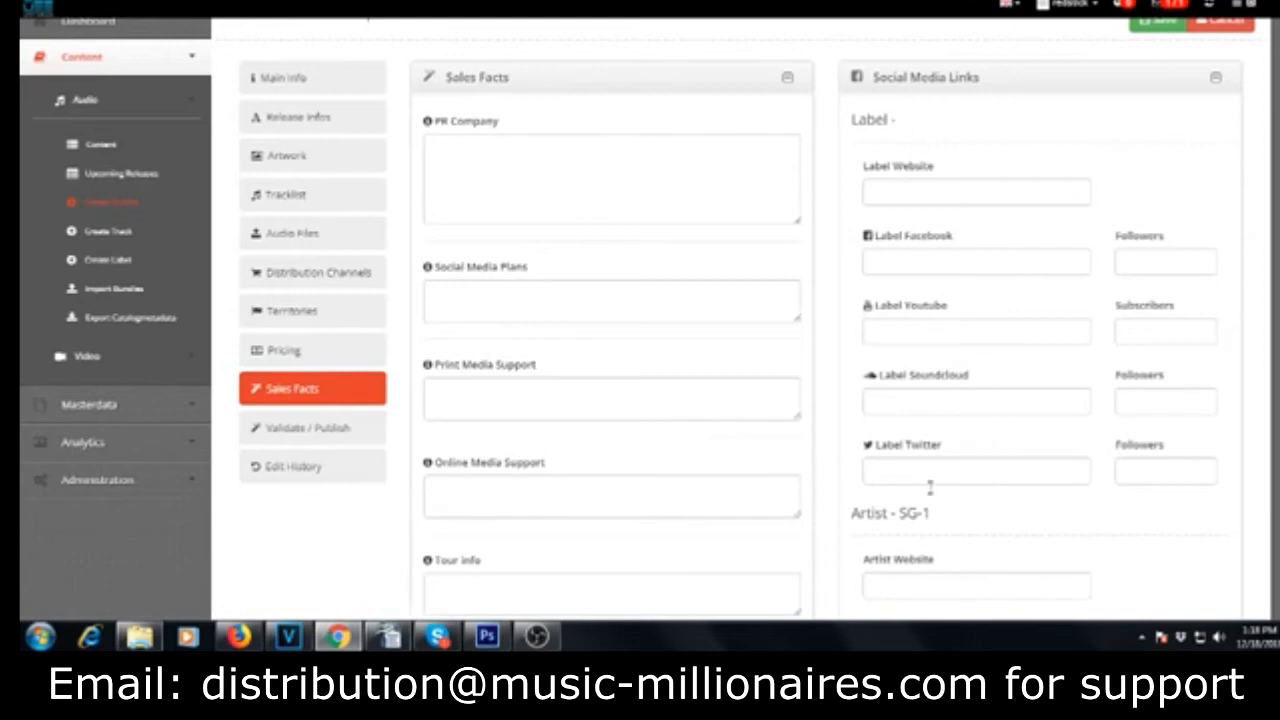
scroll(640, 480, down, 2)
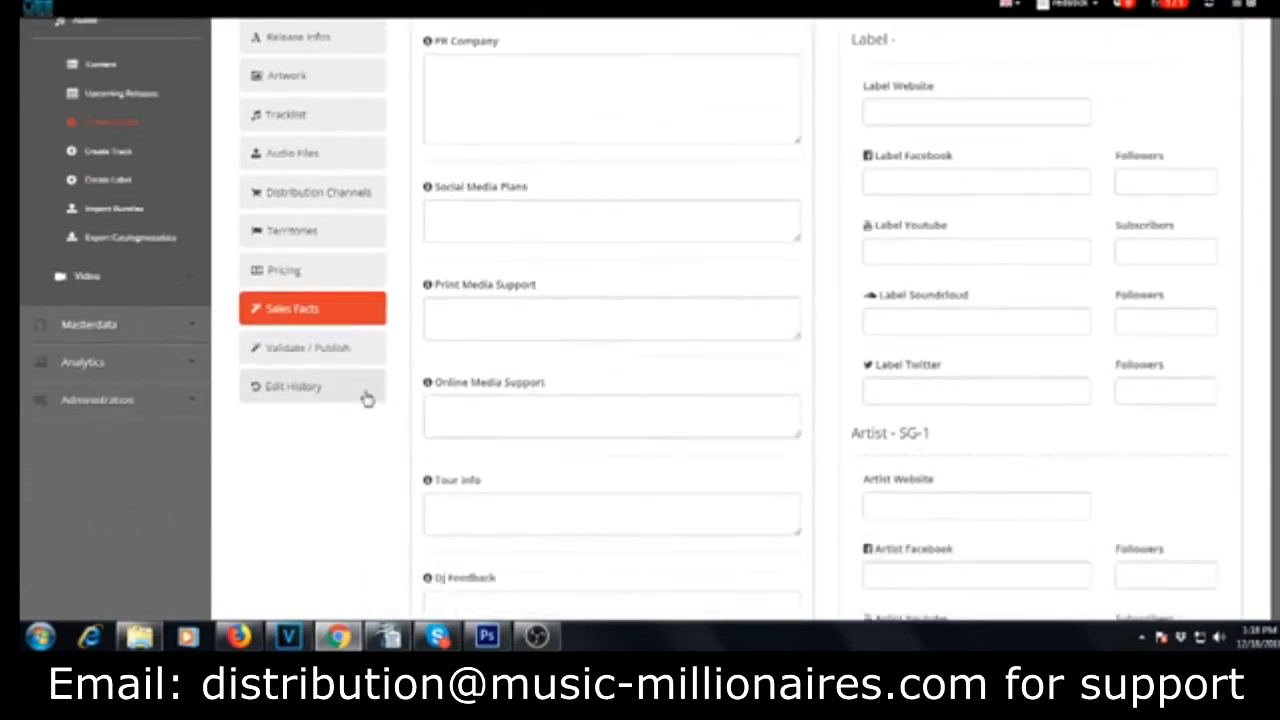
Step: Validate the bundle before saving it and examine the validation report
click(332, 363)
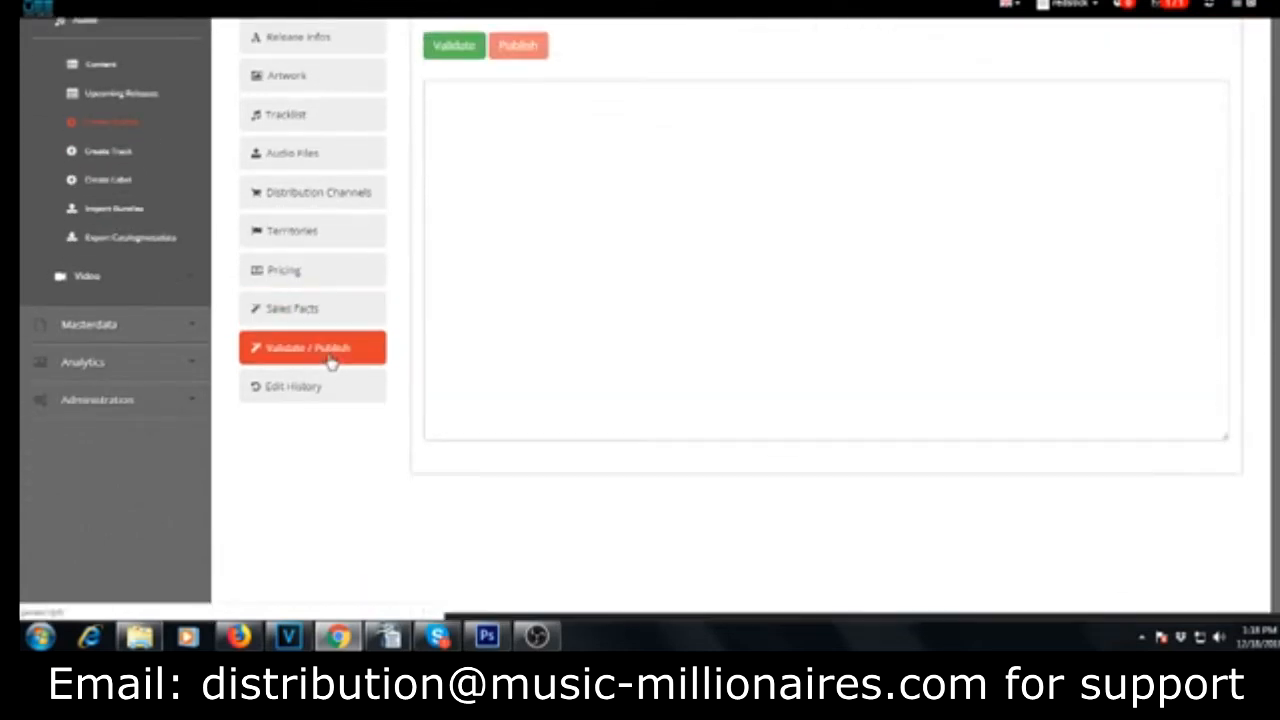
click(452, 46)
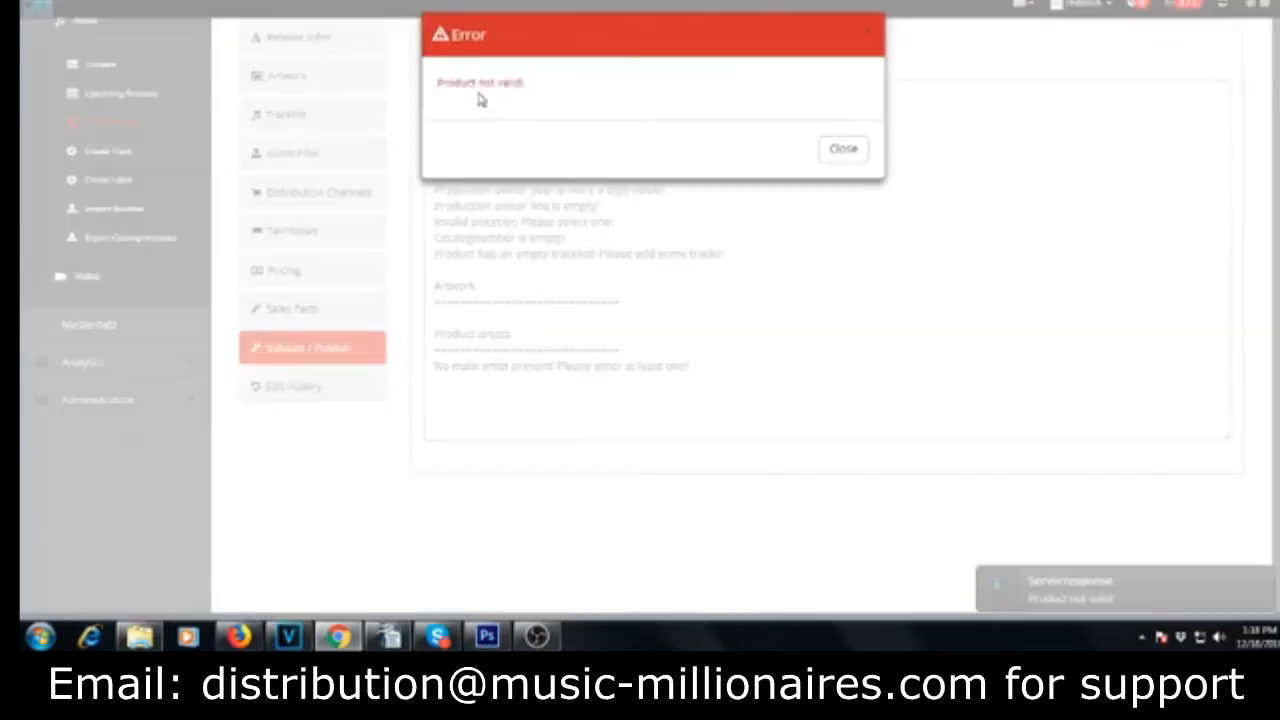
click(845, 151)
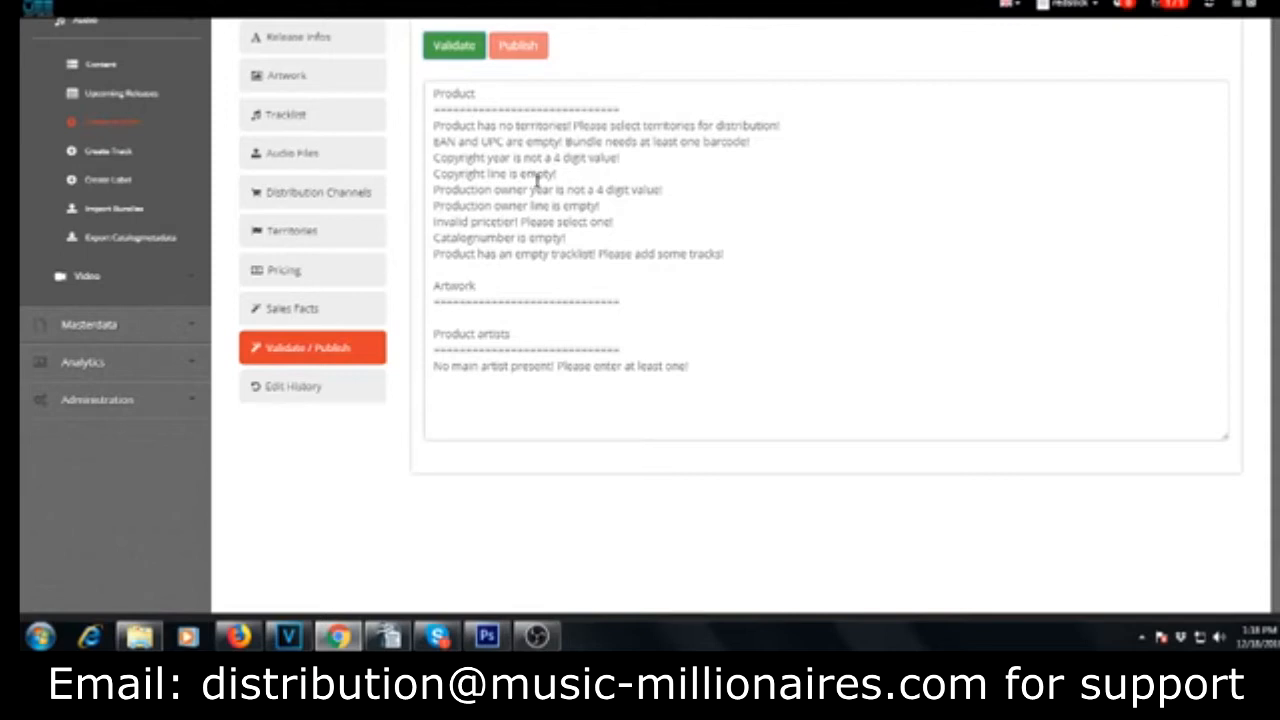
scroll(466, 204, up, 1)
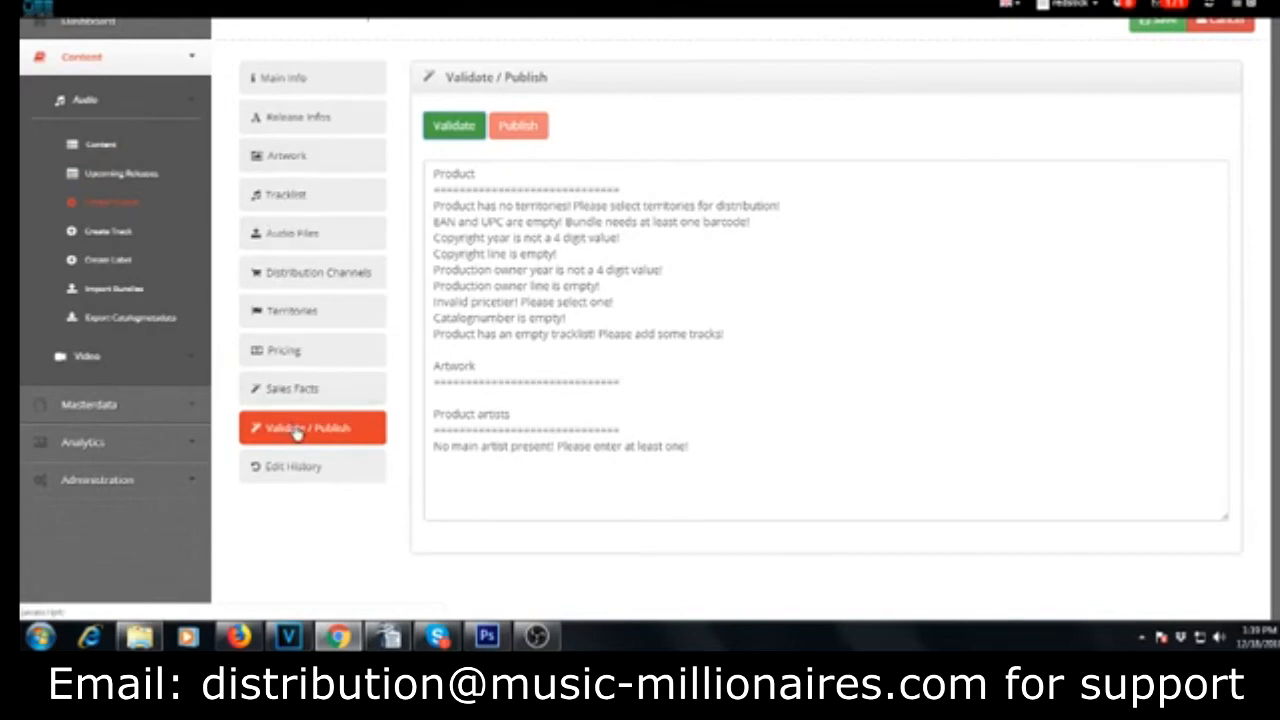
Step: Return to the bundle's main info and save the bundle
click(285, 82)
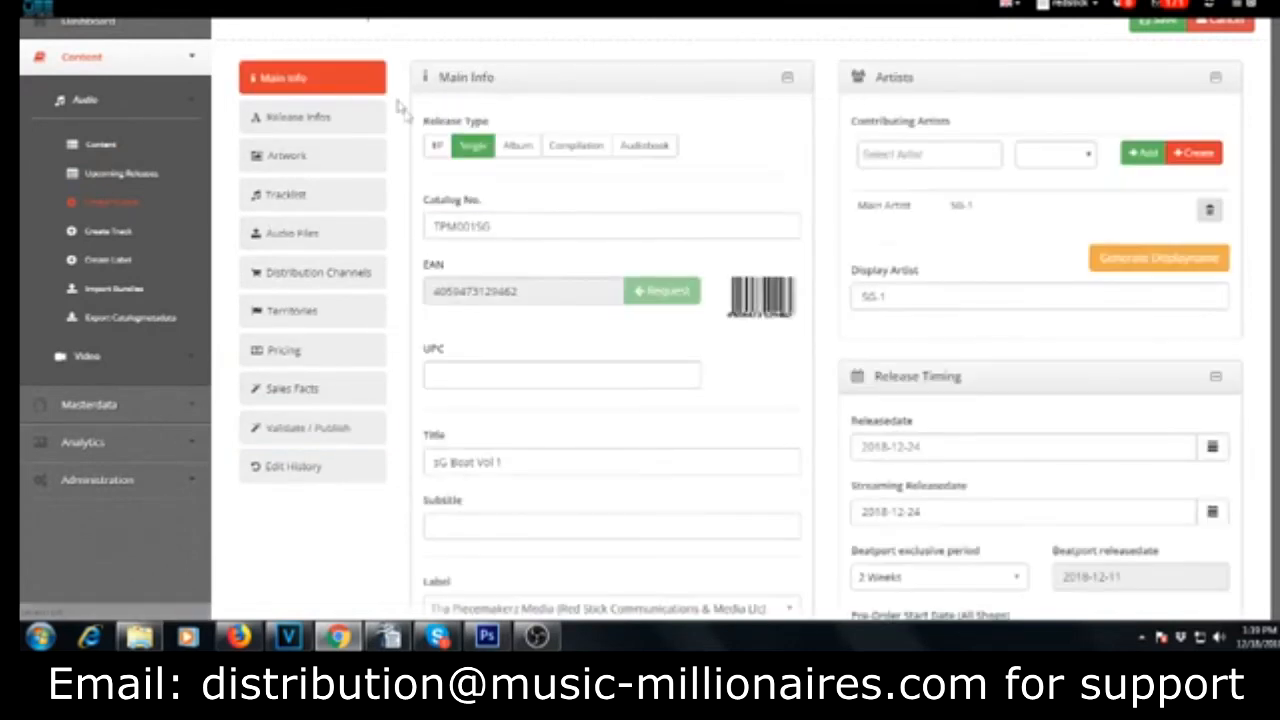
scroll(1125, 100, up, 1)
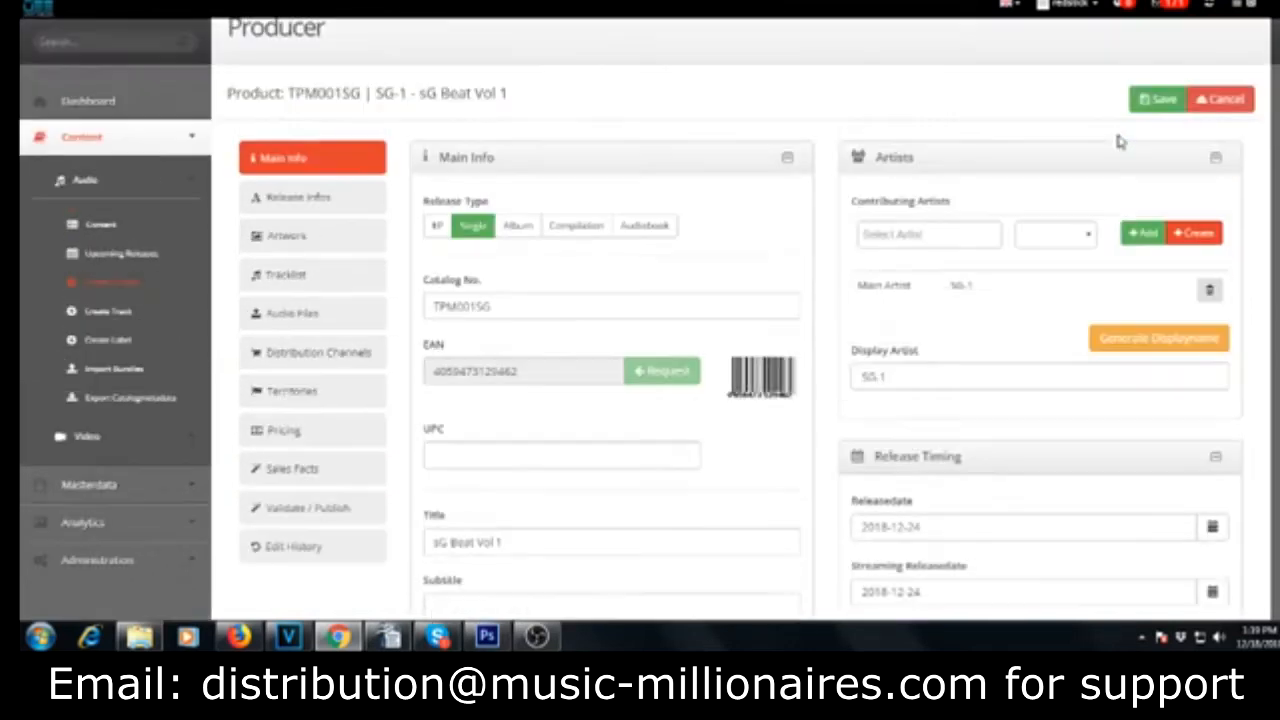
click(1160, 100)
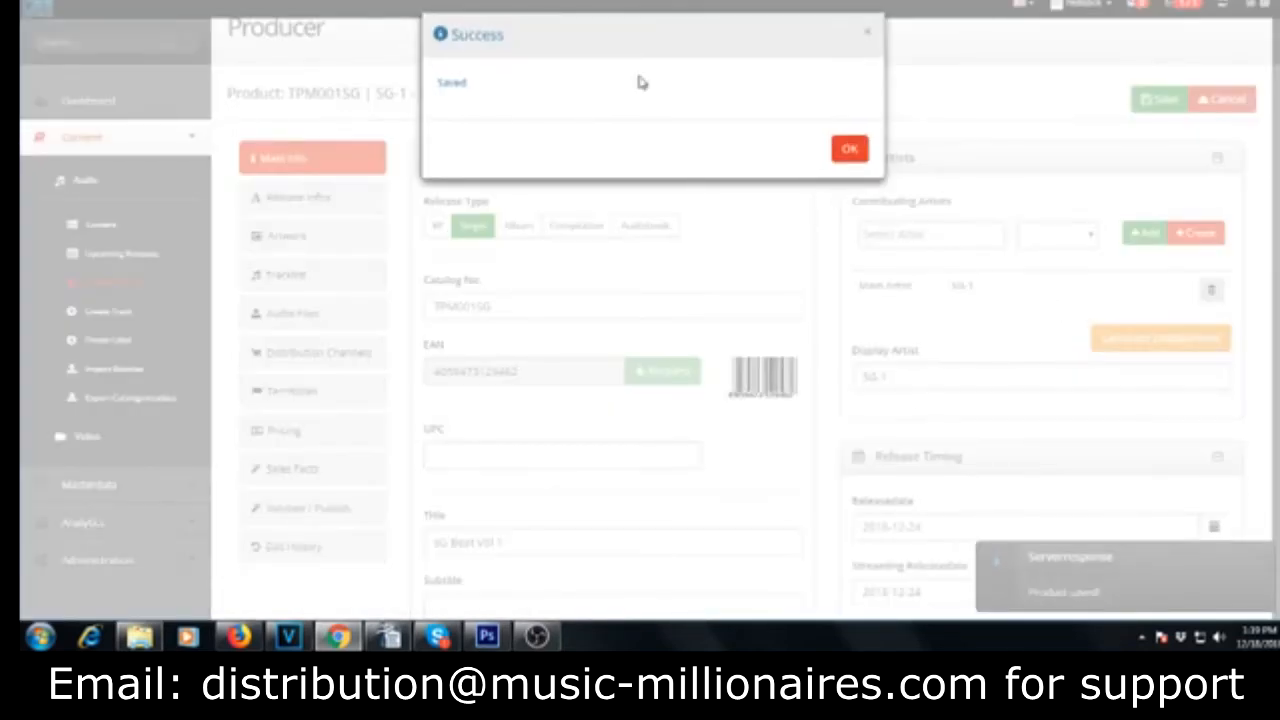
click(862, 155)
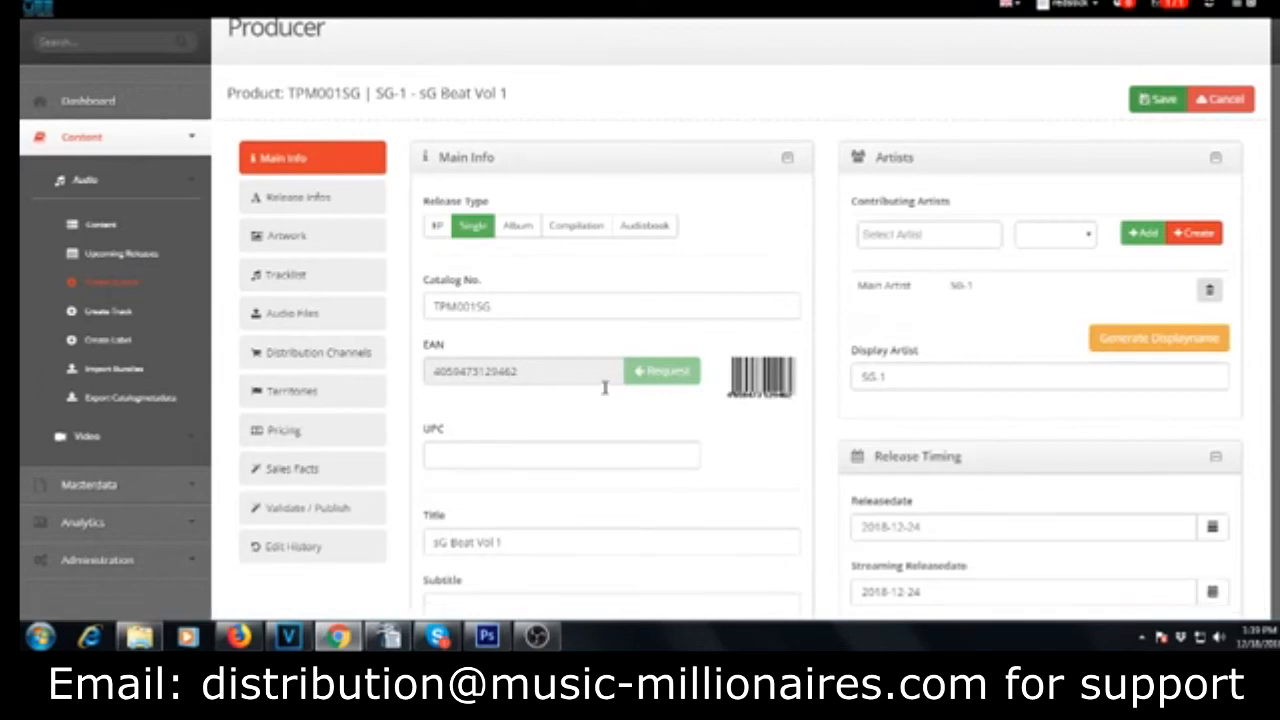
Step: Validate the saved bundle again and check the report for remaining artwork and audio problems
click(288, 515)
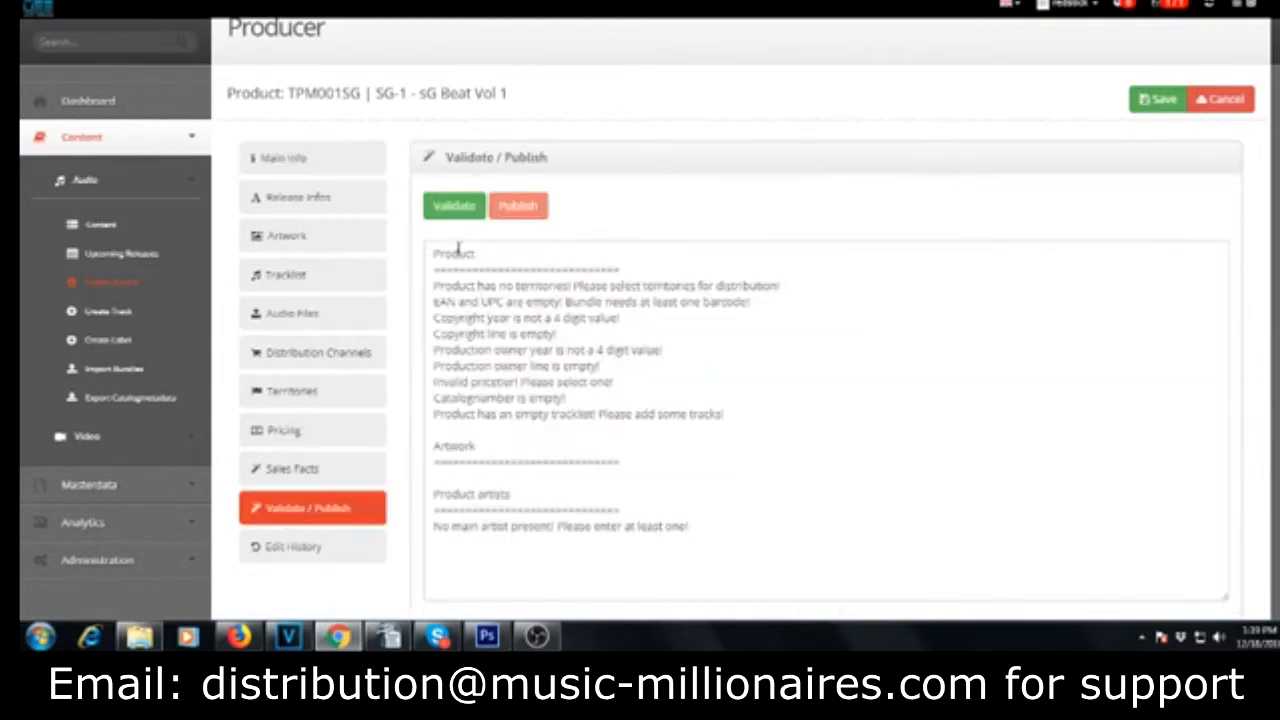
click(458, 207)
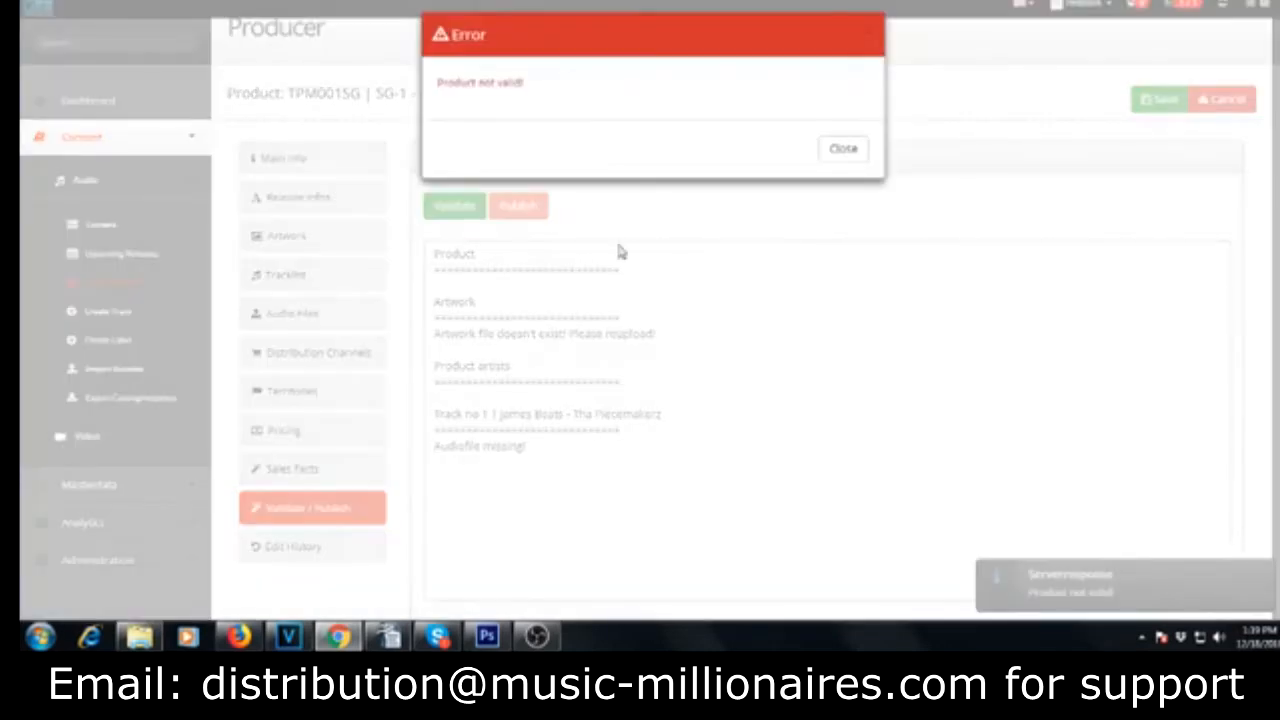
click(838, 155)
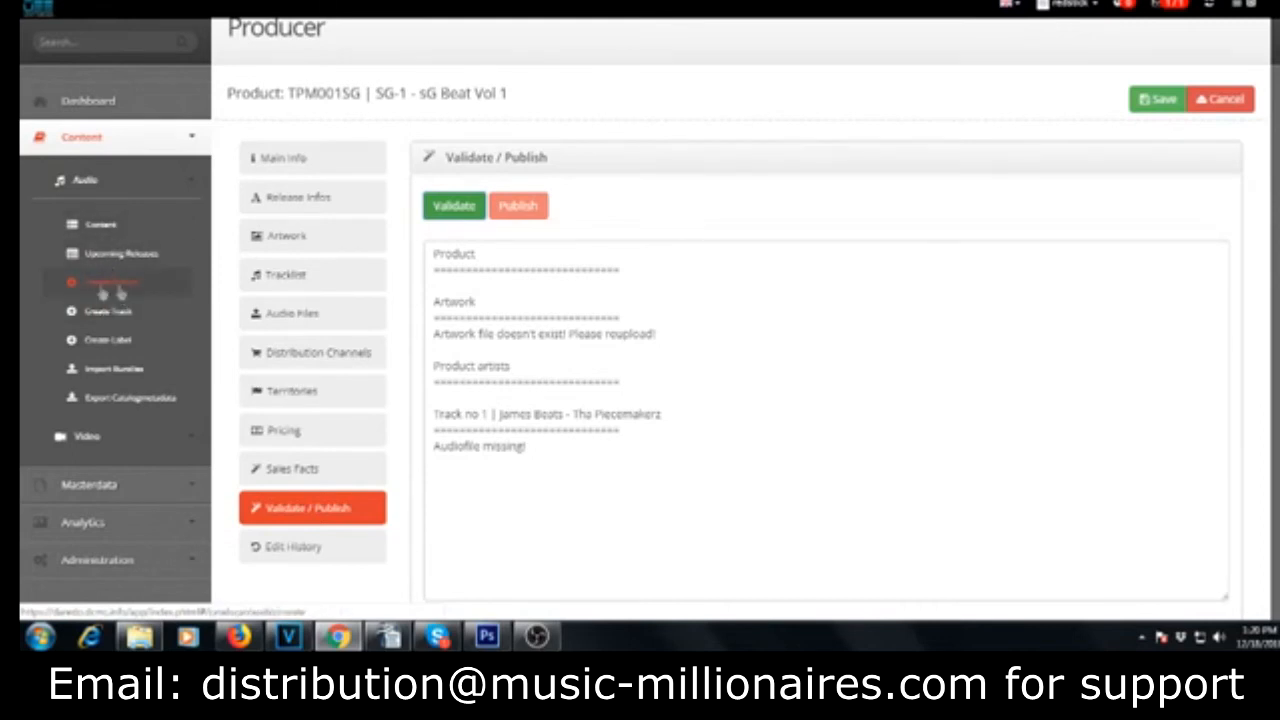
Step: Open the audio content overview and list its products
click(118, 232)
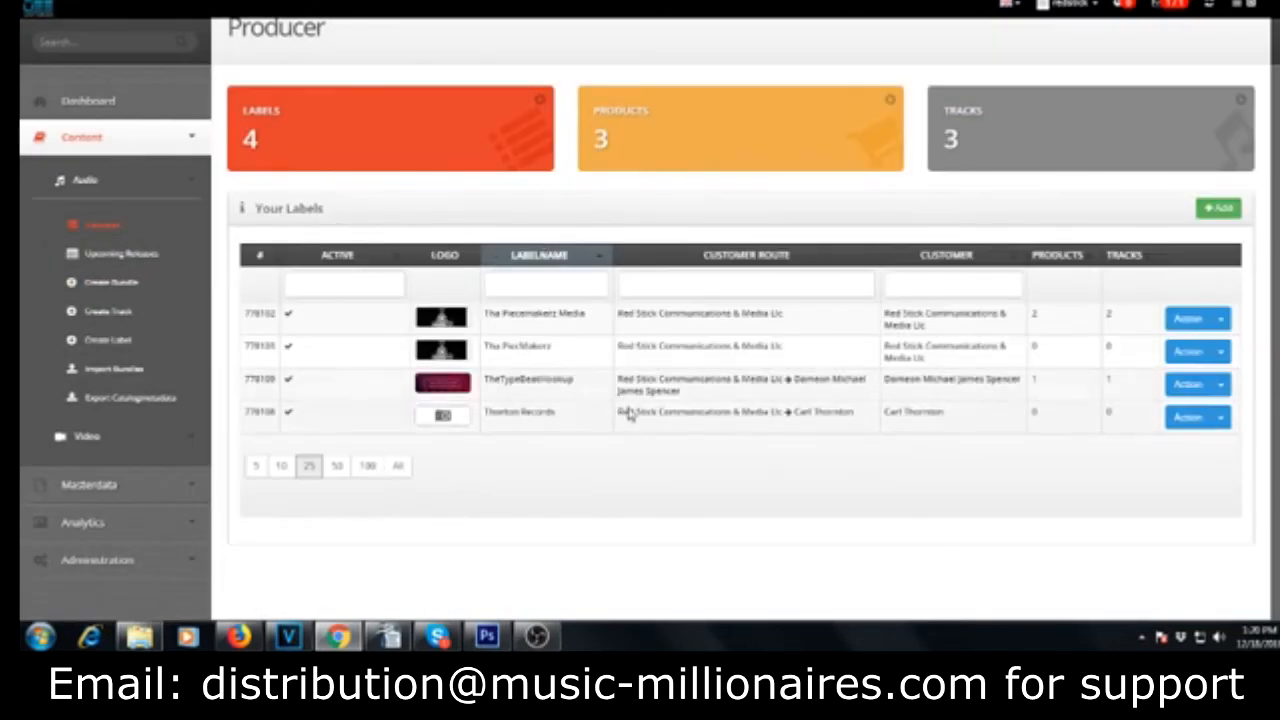
scroll(720, 380, up, 2)
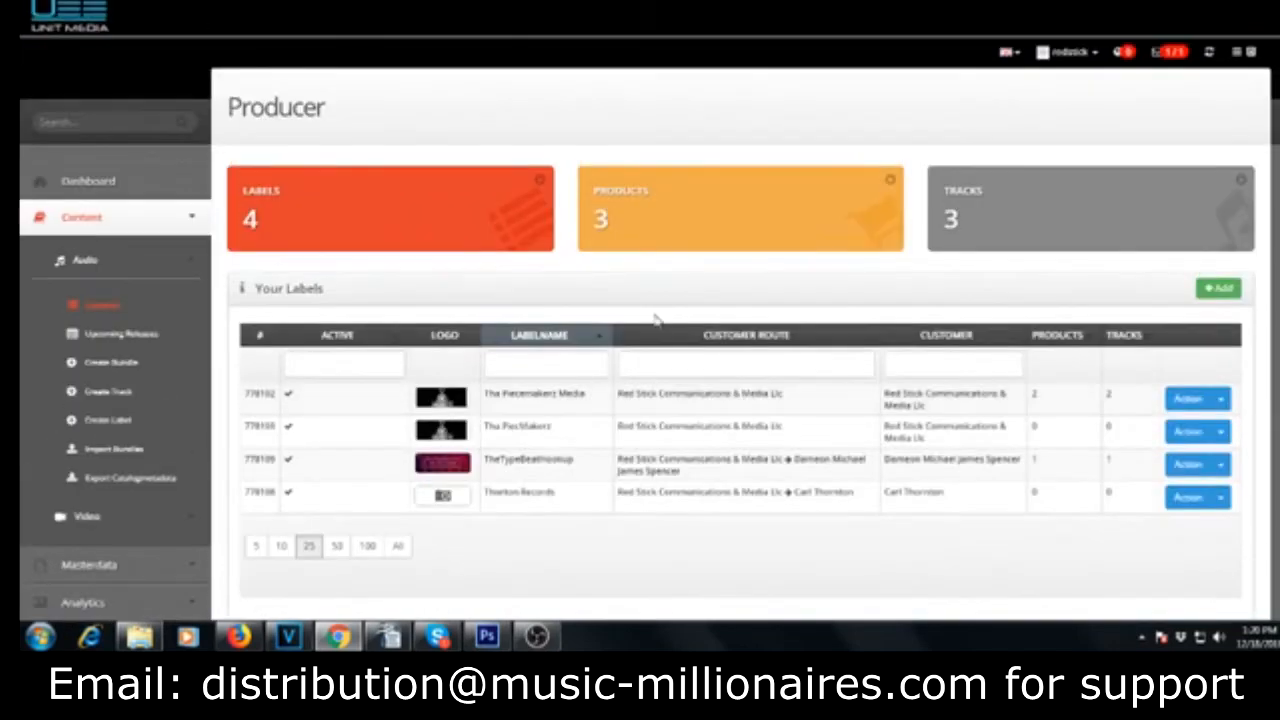
click(668, 237)
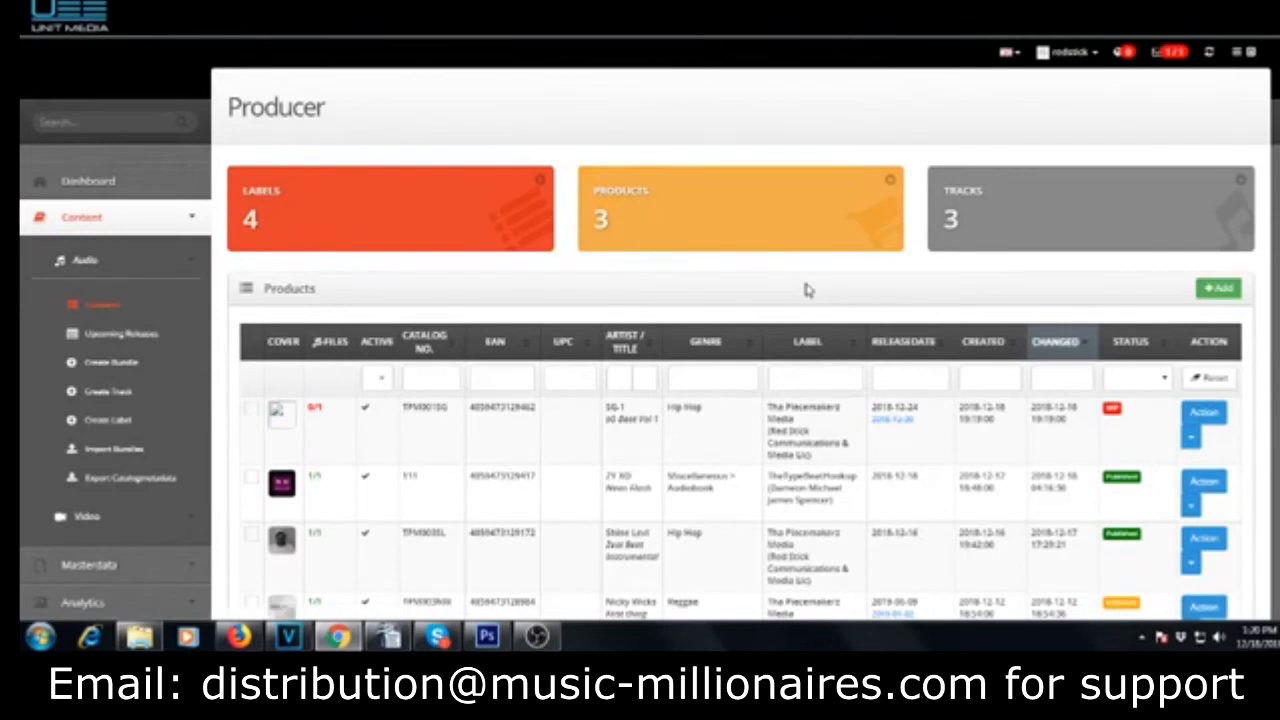
scroll(808, 289, down, 3)
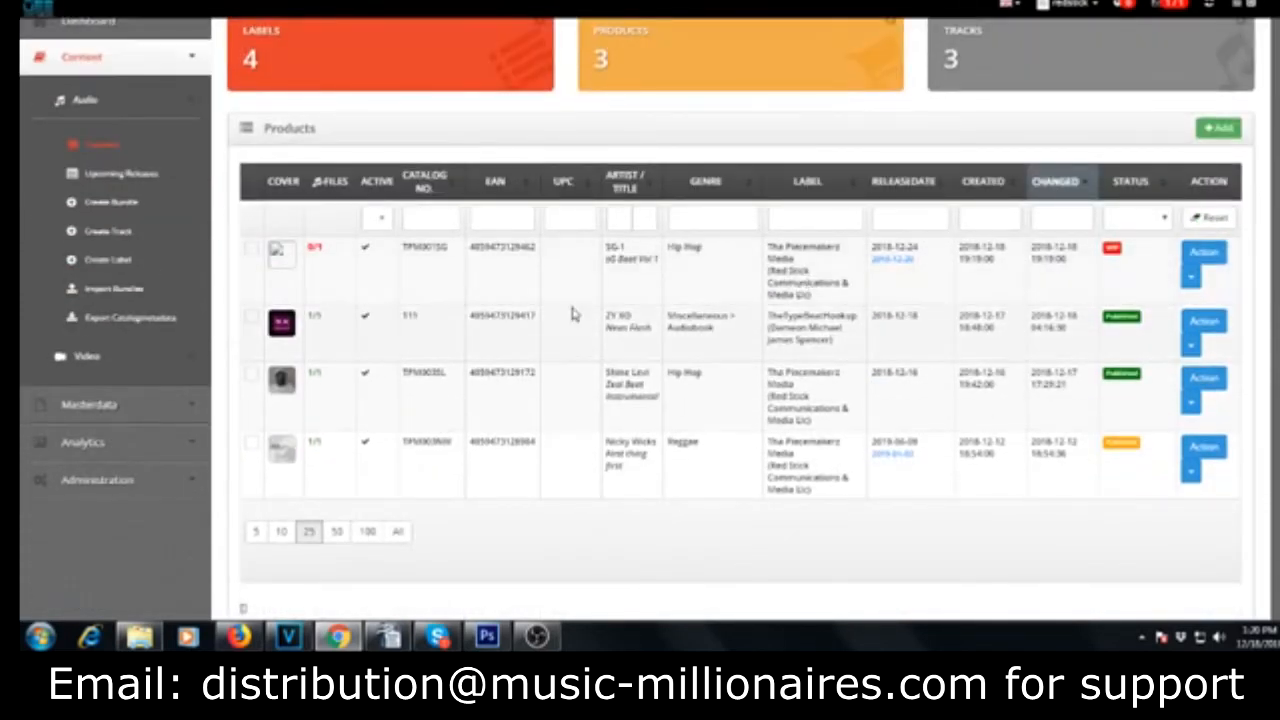
Step: Delete the sG Beat Vol 1 product from the products list, including its tracks
click(1190, 279)
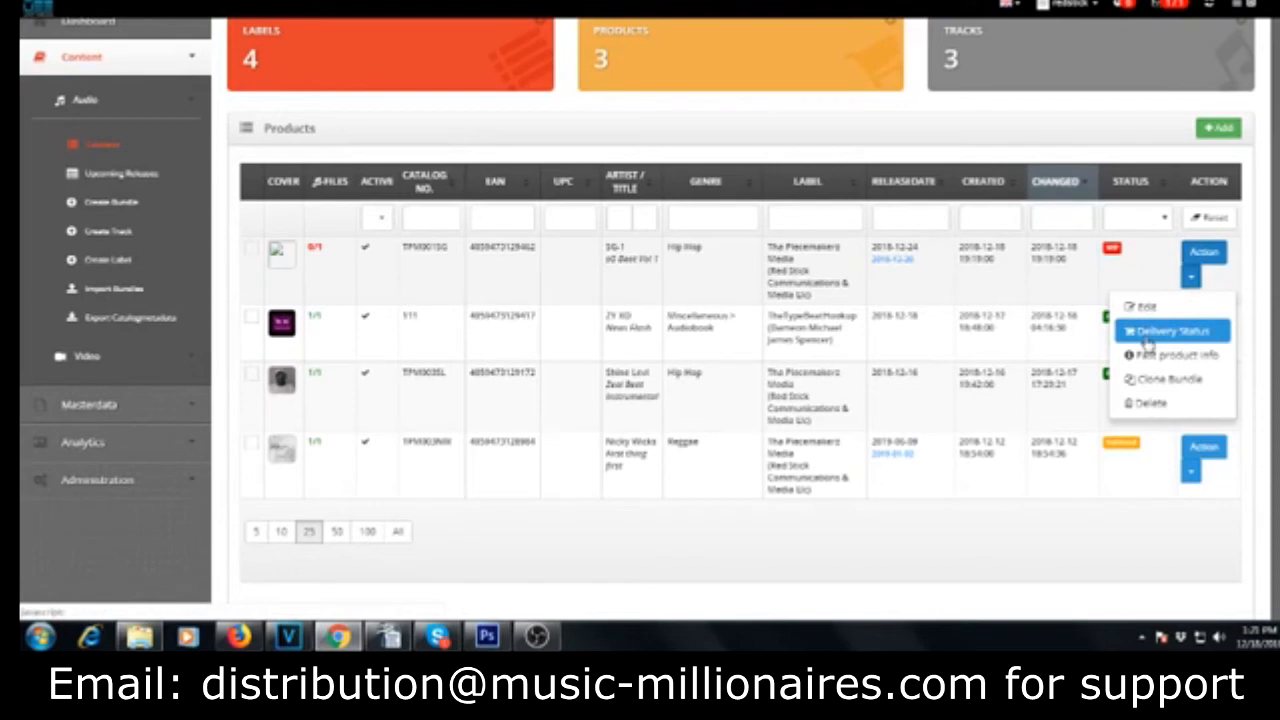
click(1148, 404)
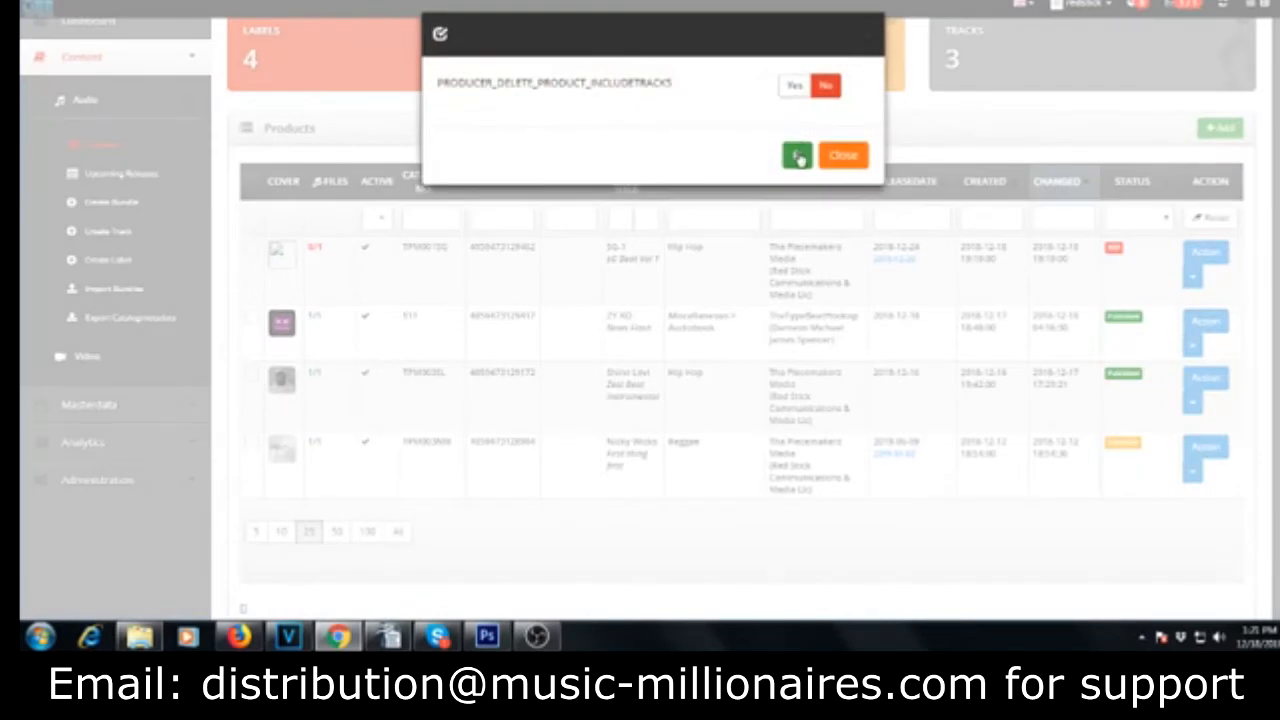
click(796, 88)
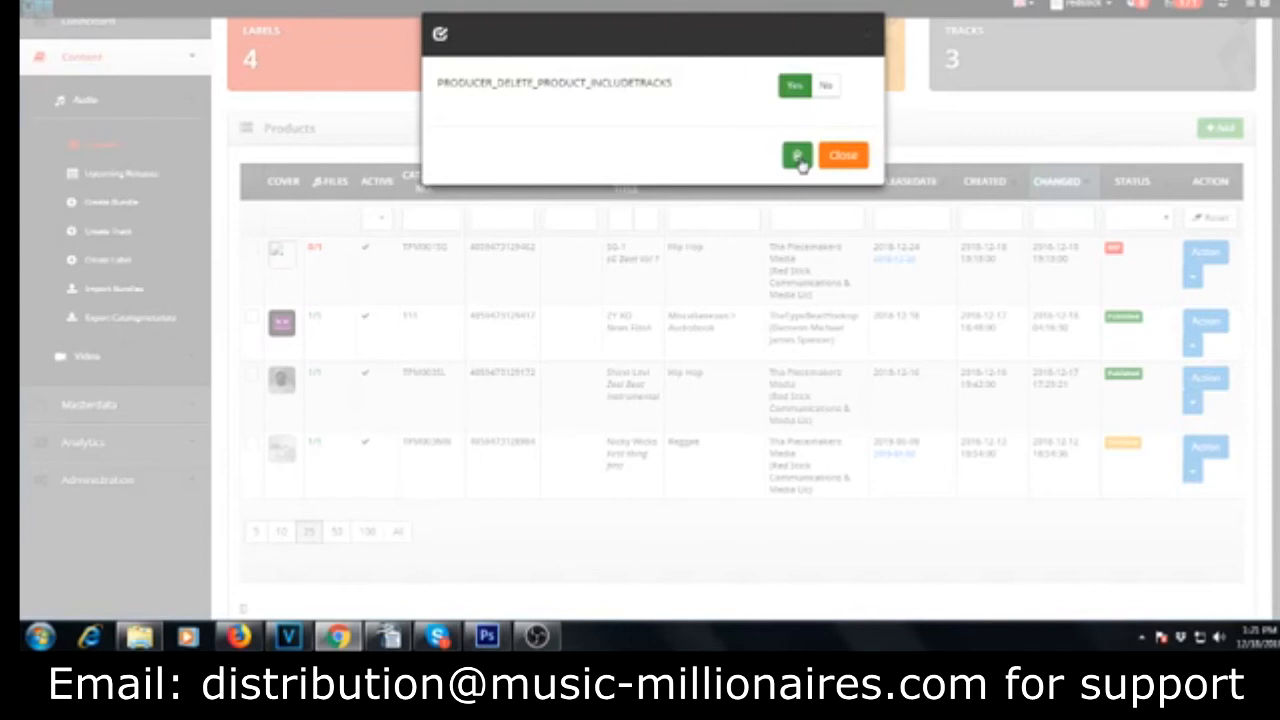
click(797, 156)
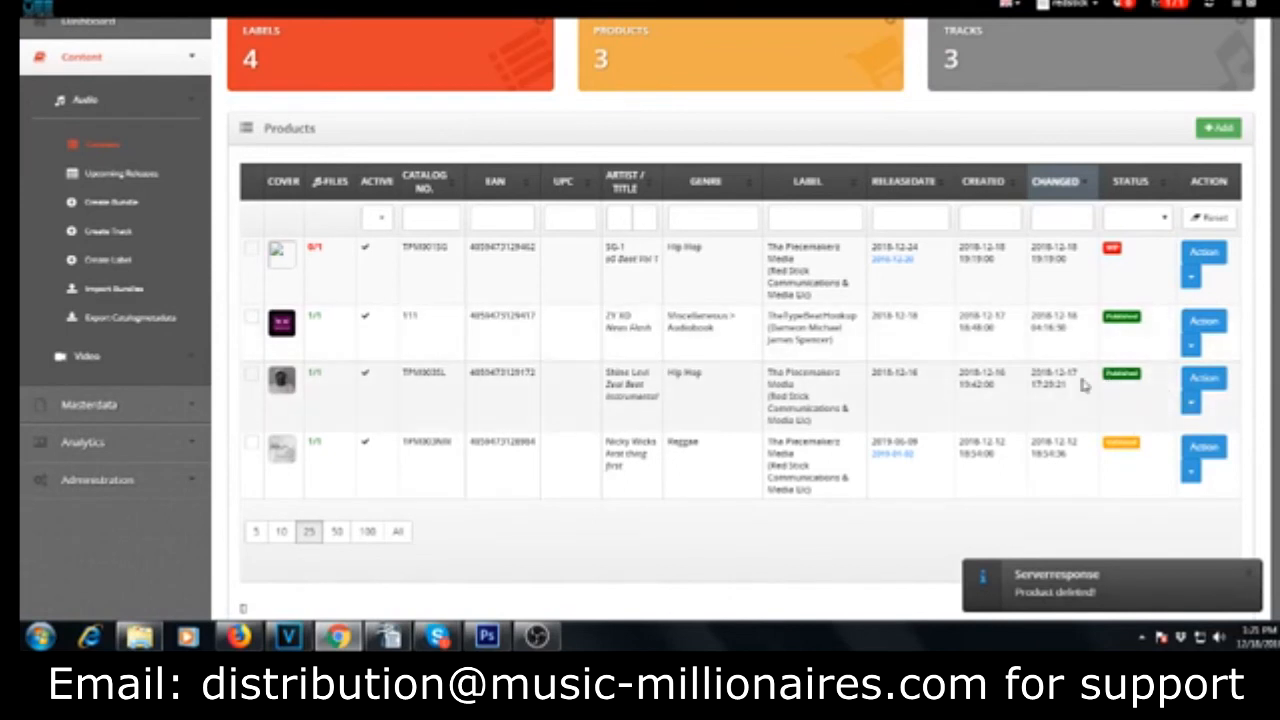
Step: Examine the delivery status of the Zeal Beat Instrumental product across all its distribution channels
click(1189, 403)
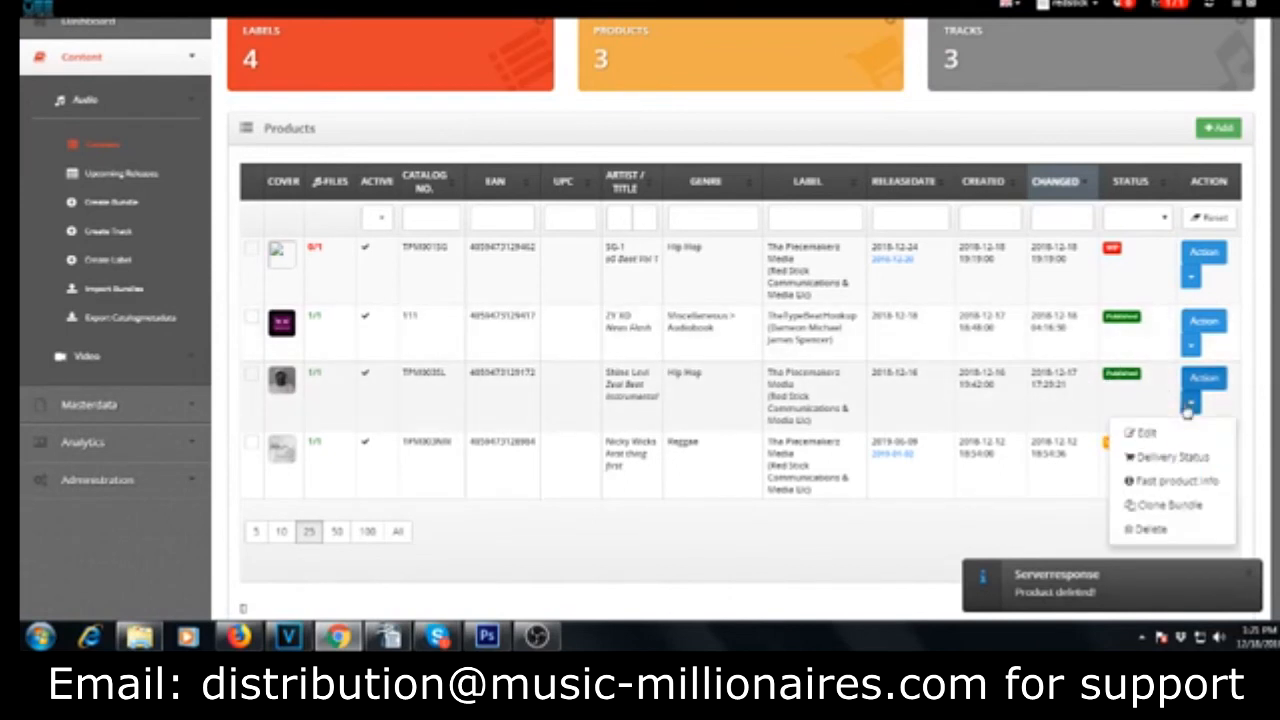
click(1158, 457)
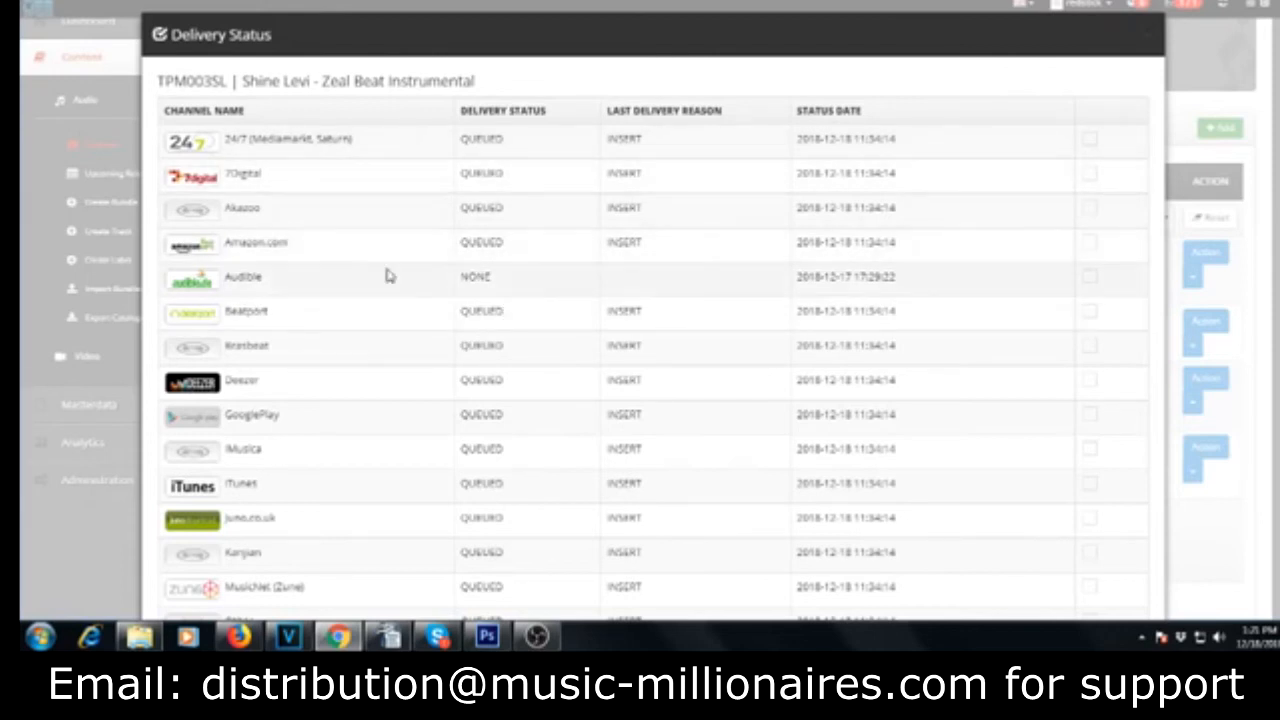
scroll(528, 322, down, 3)
scroll(530, 332, down, 5)
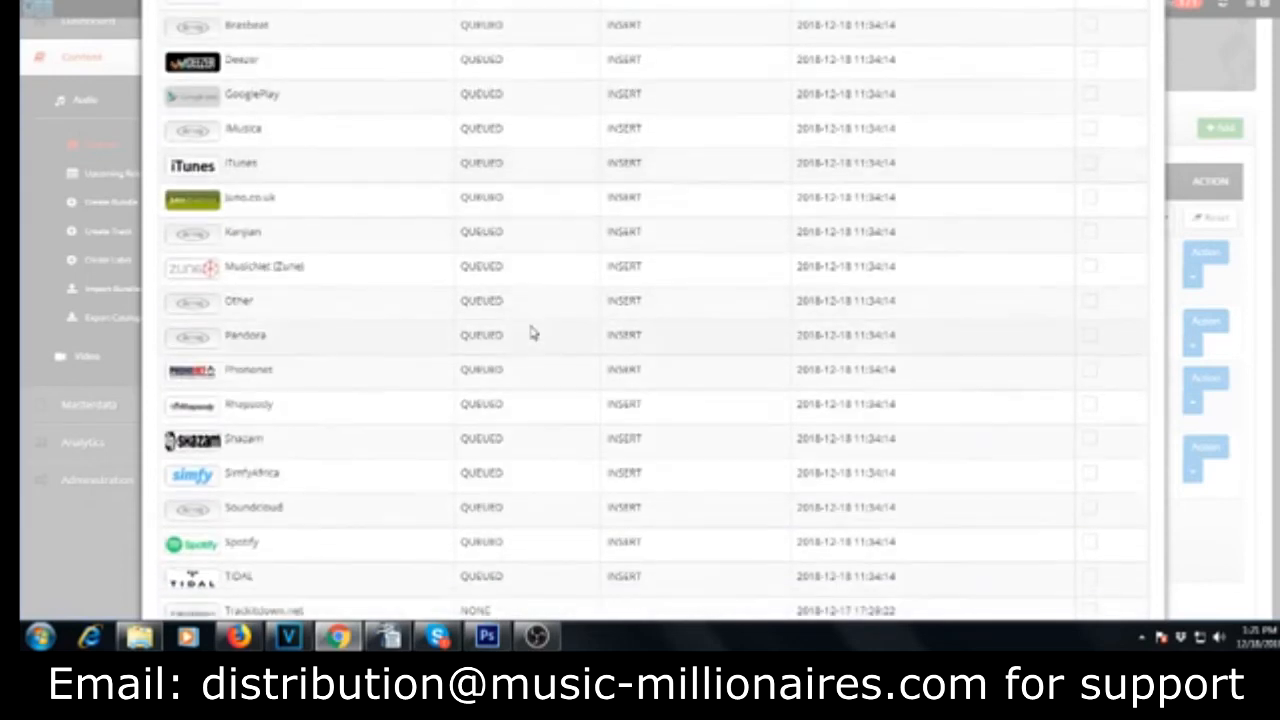
scroll(530, 330, down, 1)
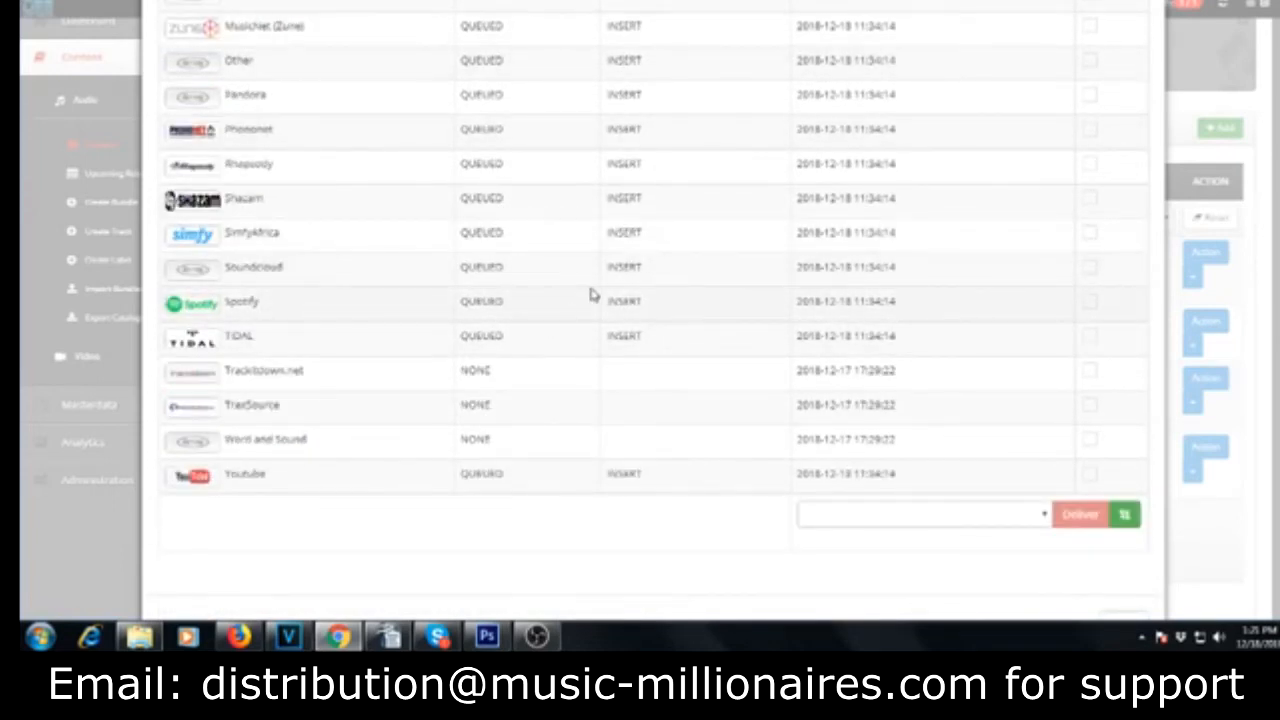
scroll(592, 292, up, 3)
scroll(592, 293, up, 8)
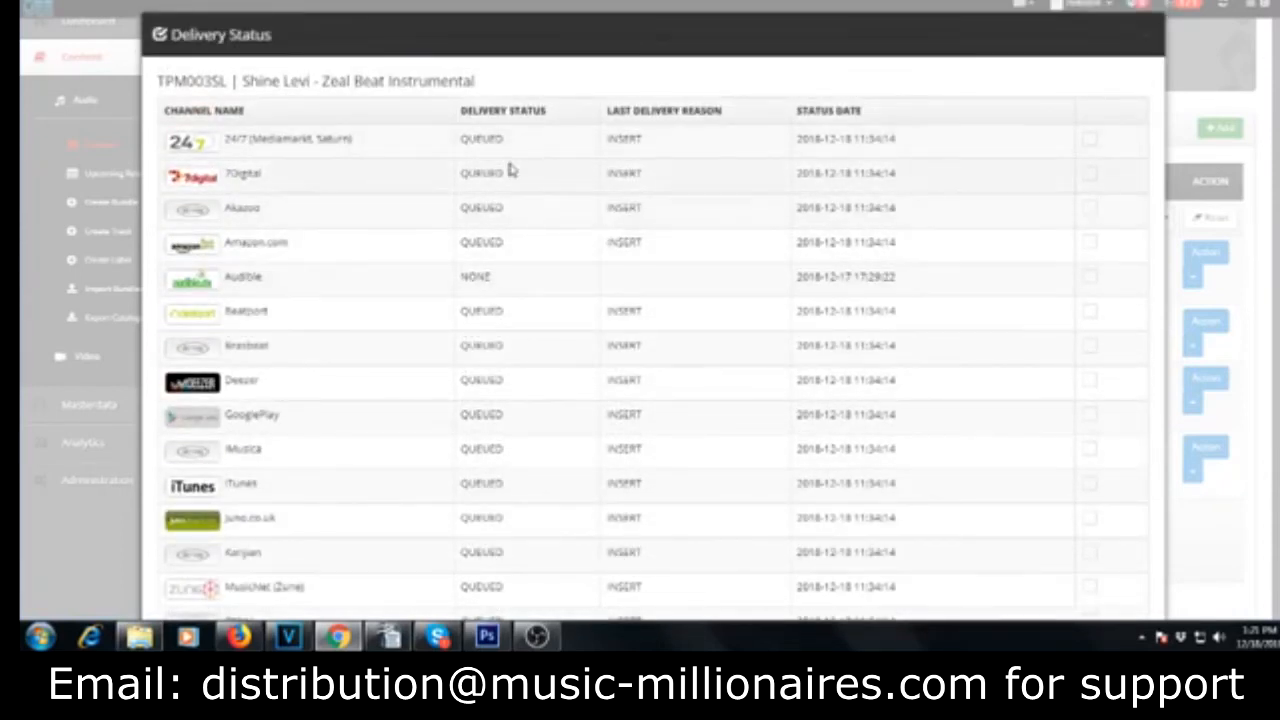
Step: Review the full channel list down to Youtube in the product's delivery status report and close the report
scroll(557, 229, down, 2)
scroll(557, 229, down, 10)
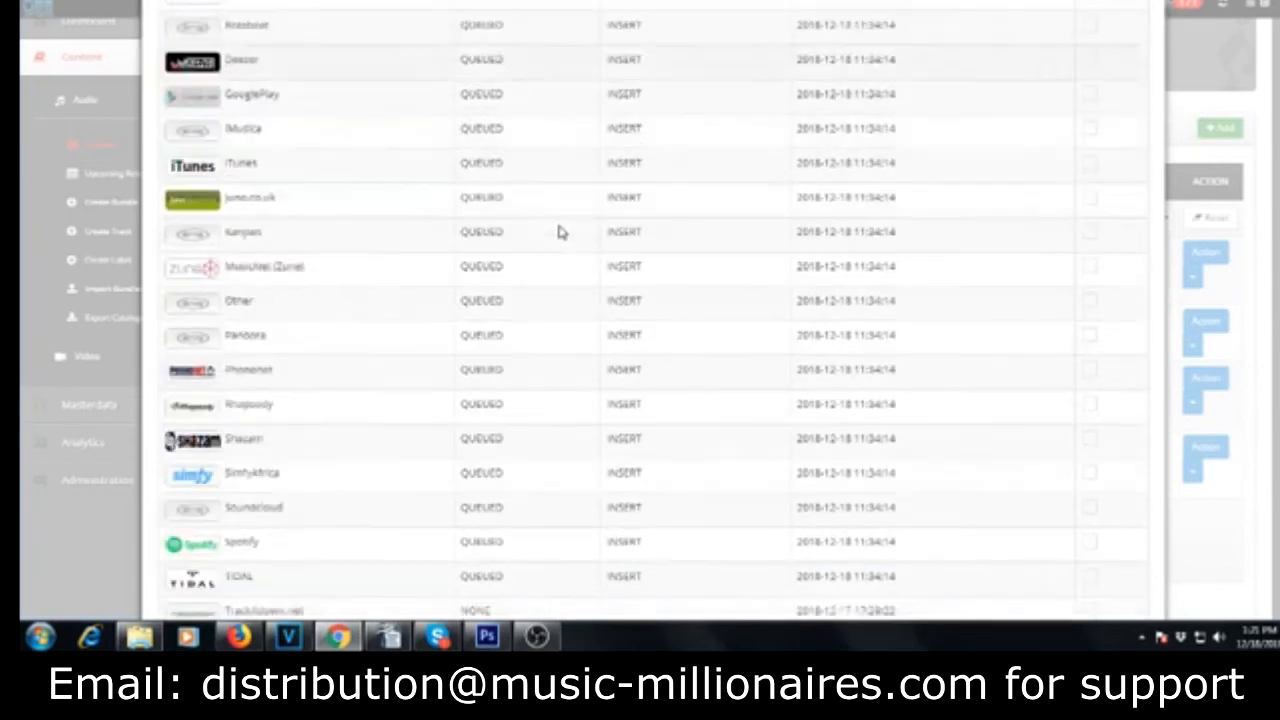
scroll(557, 231, down, 1)
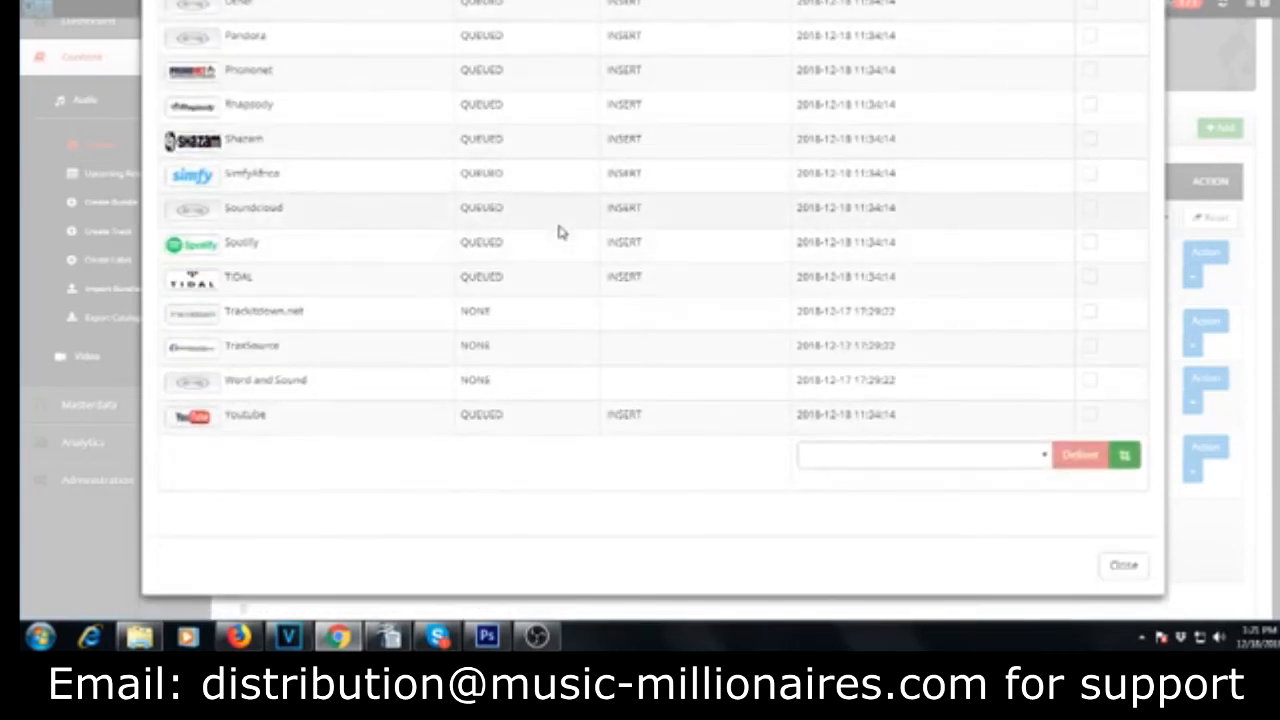
scroll(730, 262, up, 5)
scroll(739, 258, up, 5)
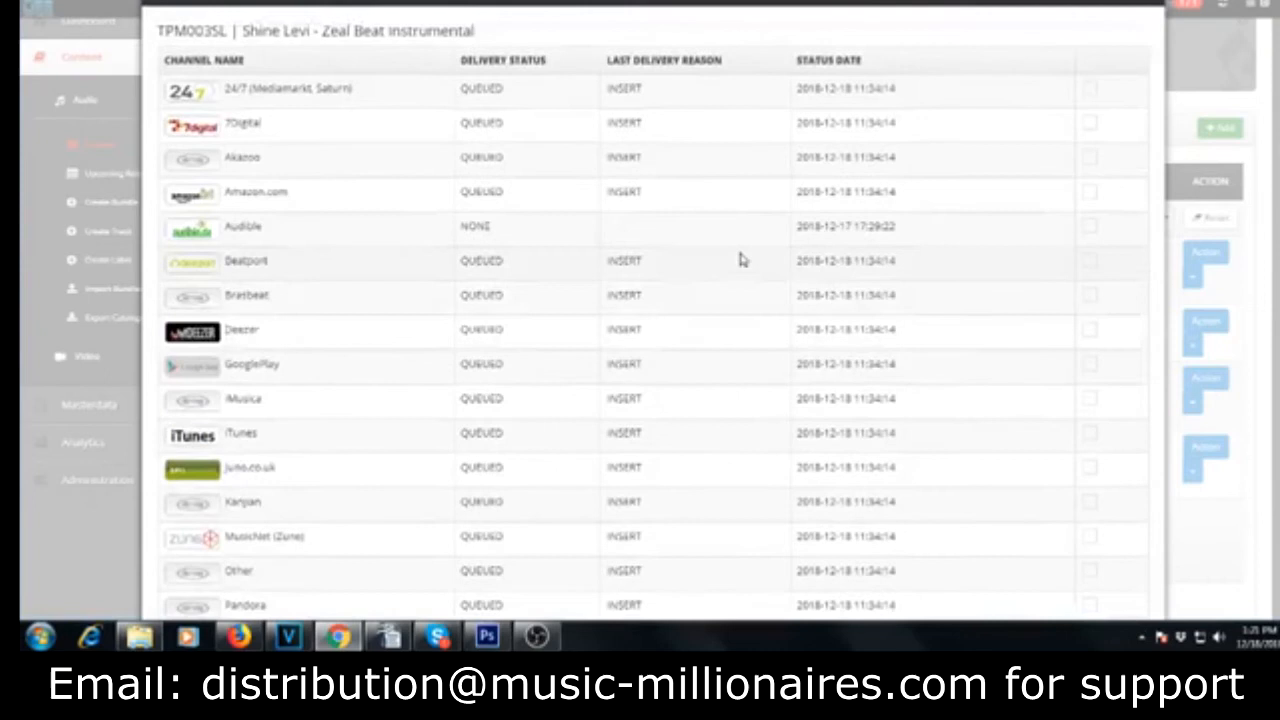
click(1147, 40)
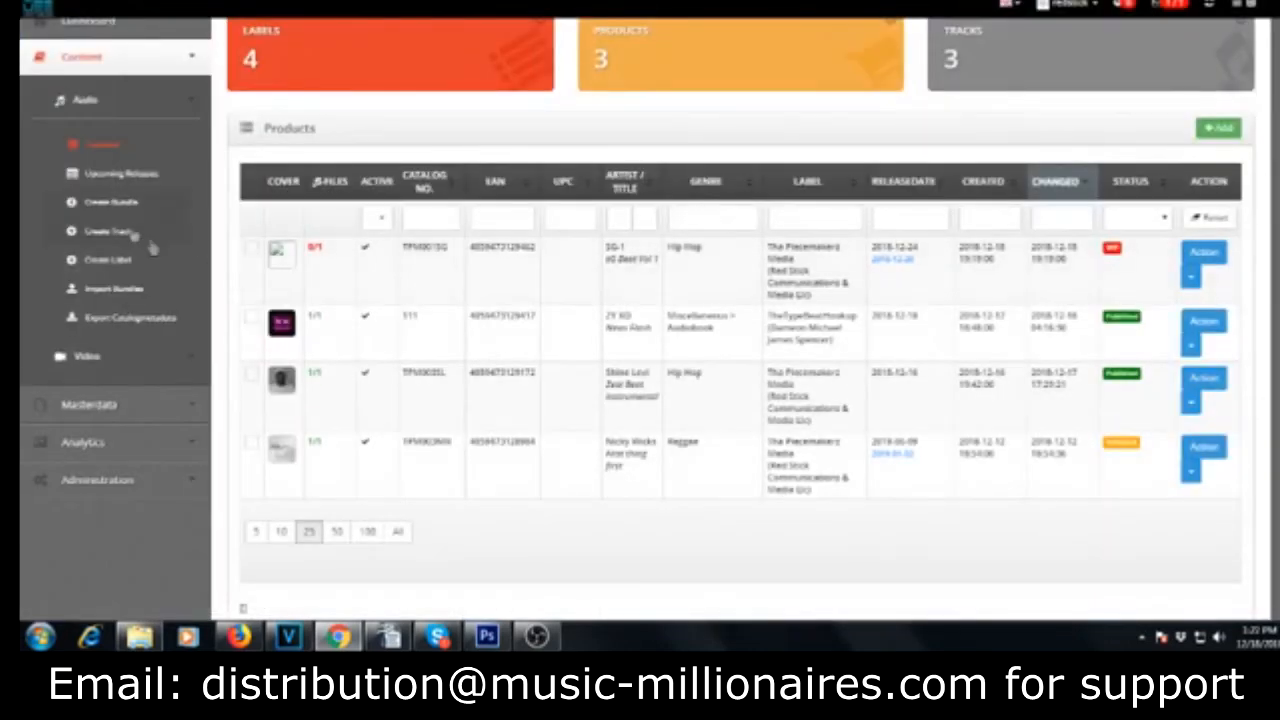
Step: View the weekly calendar of upcoming audio releases
click(105, 174)
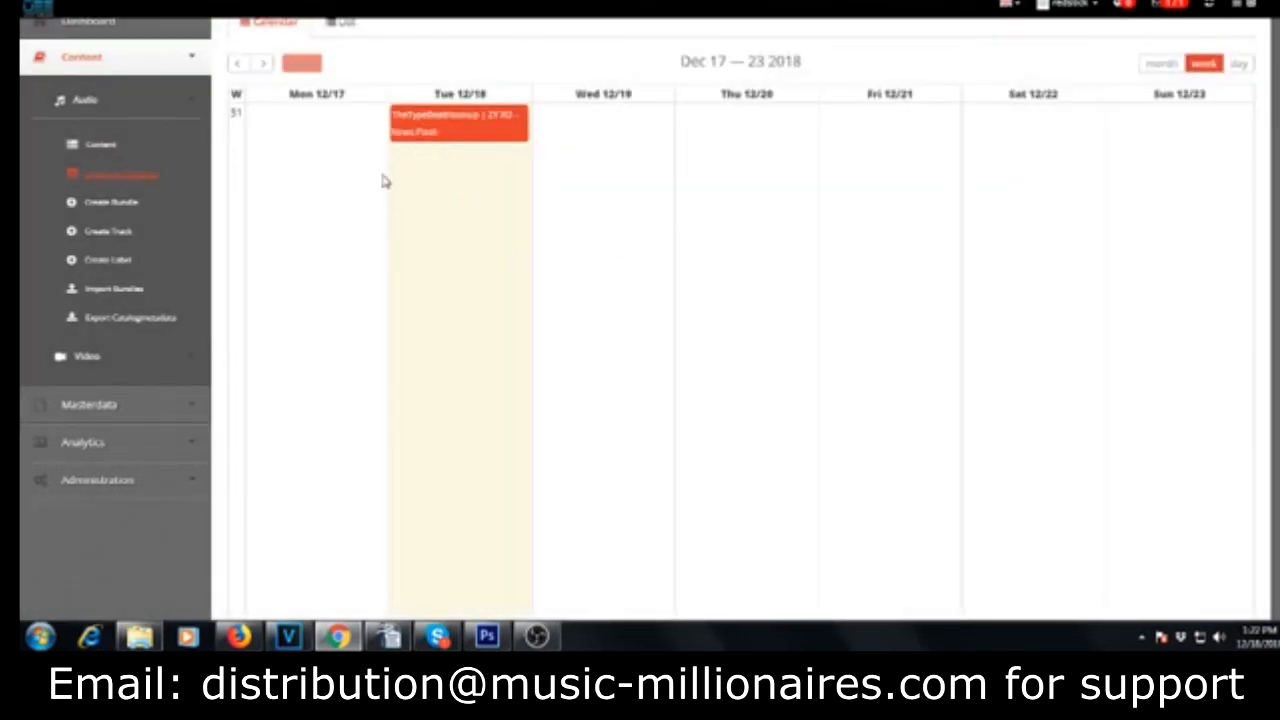
scroll(523, 251, up, 2)
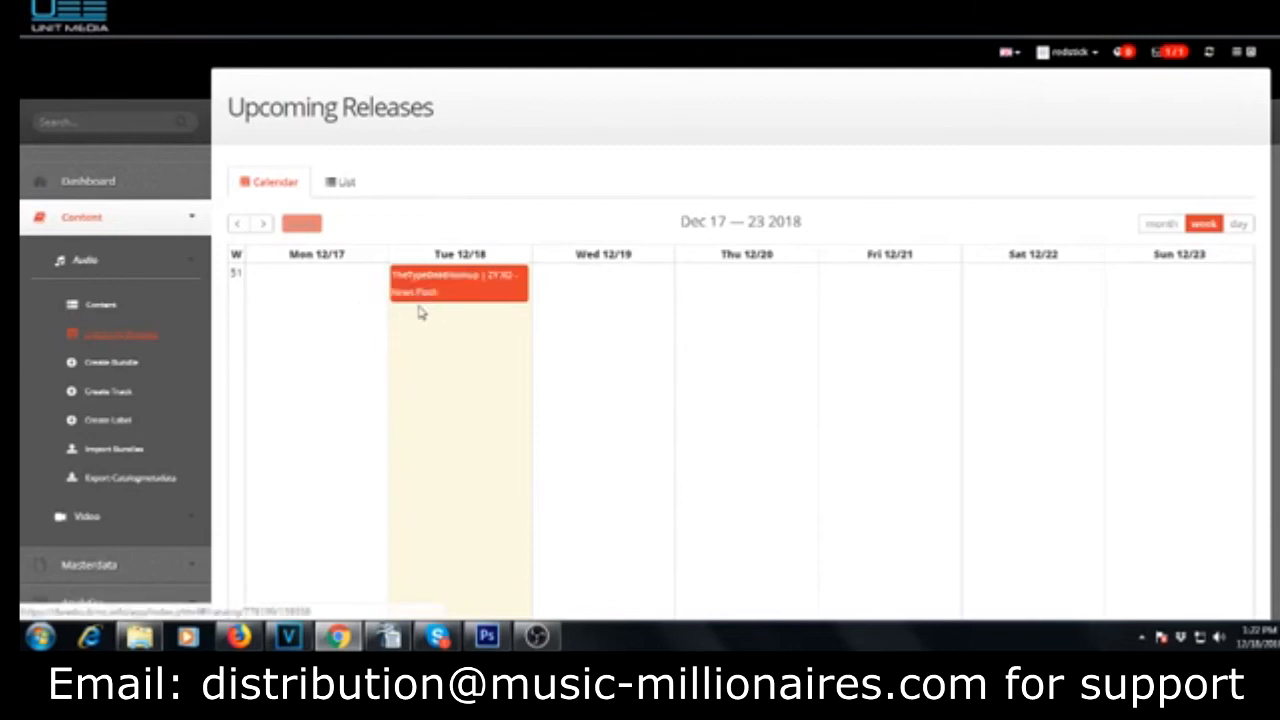
scroll(349, 386, down, 1)
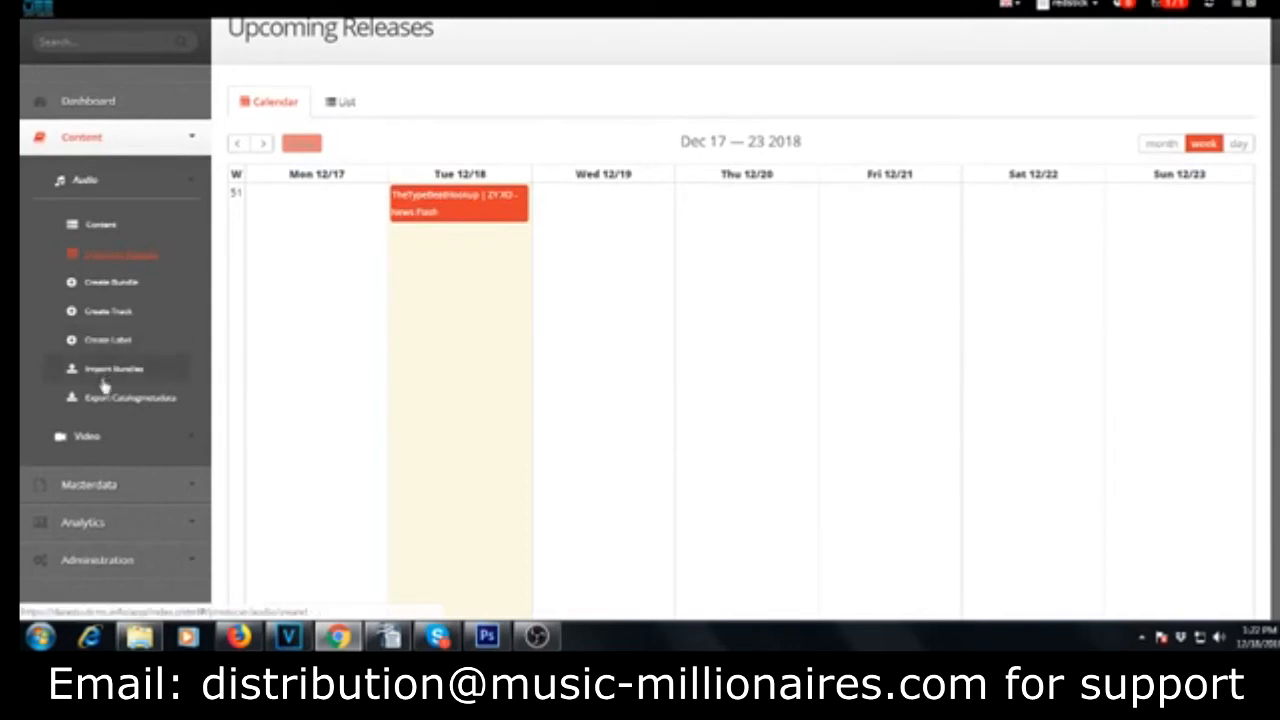
Step: Check the audio analytics for sales statements and daily trends
scroll(141, 455, down, 1)
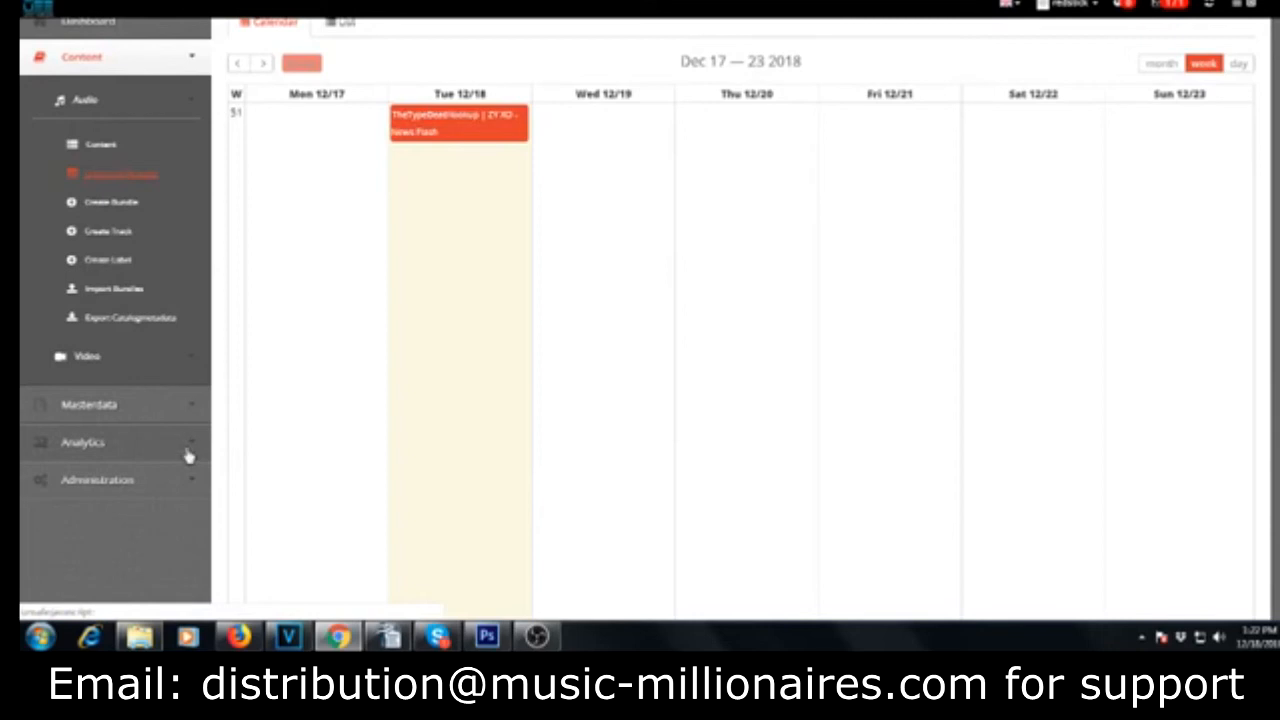
click(189, 450)
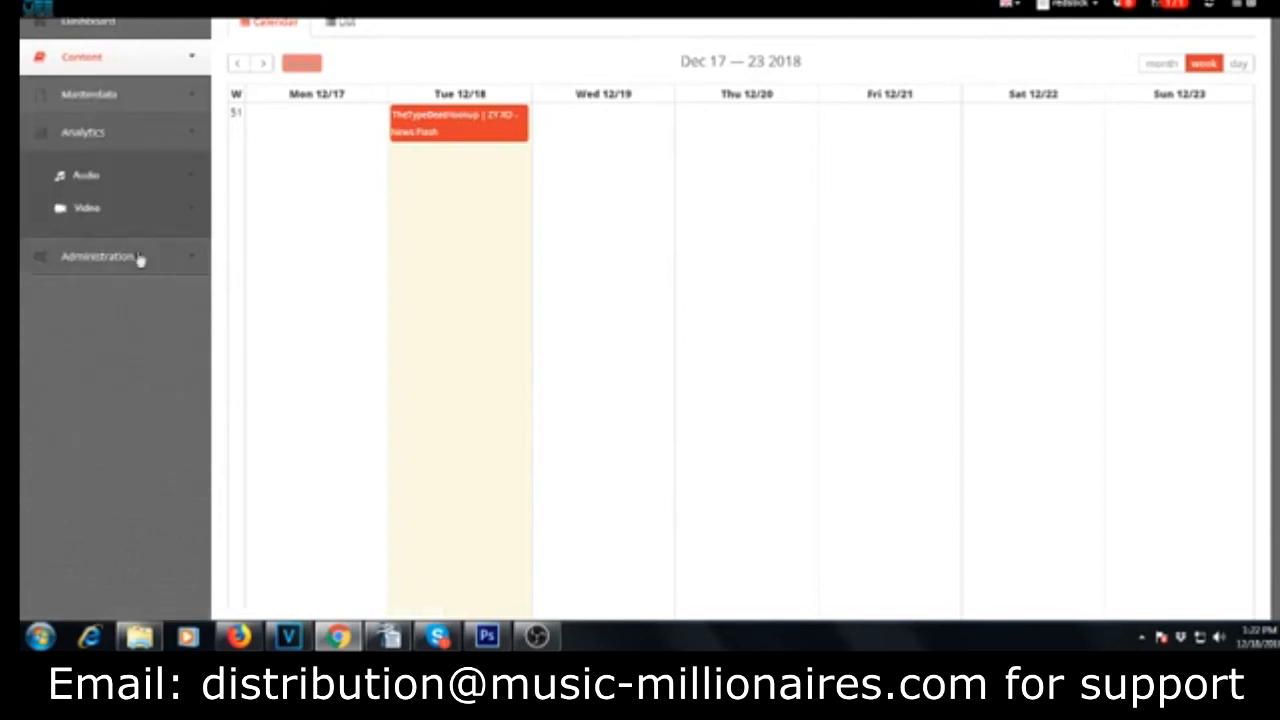
click(173, 177)
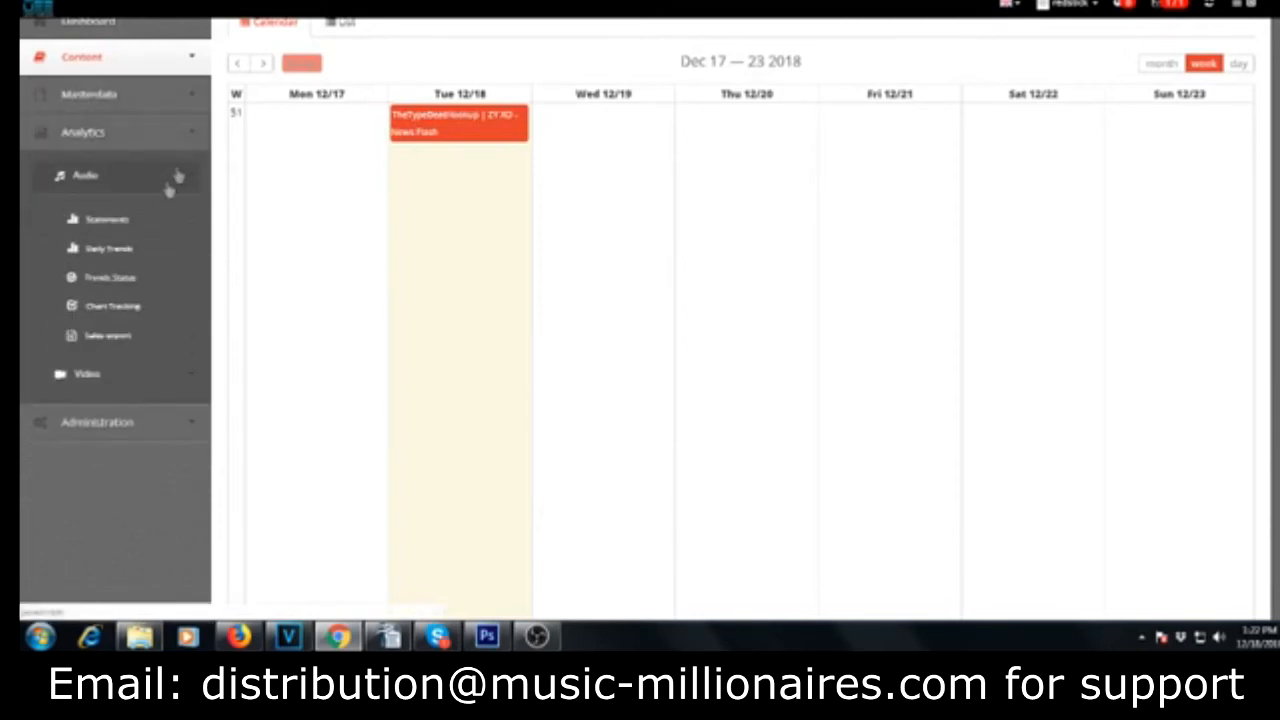
click(122, 229)
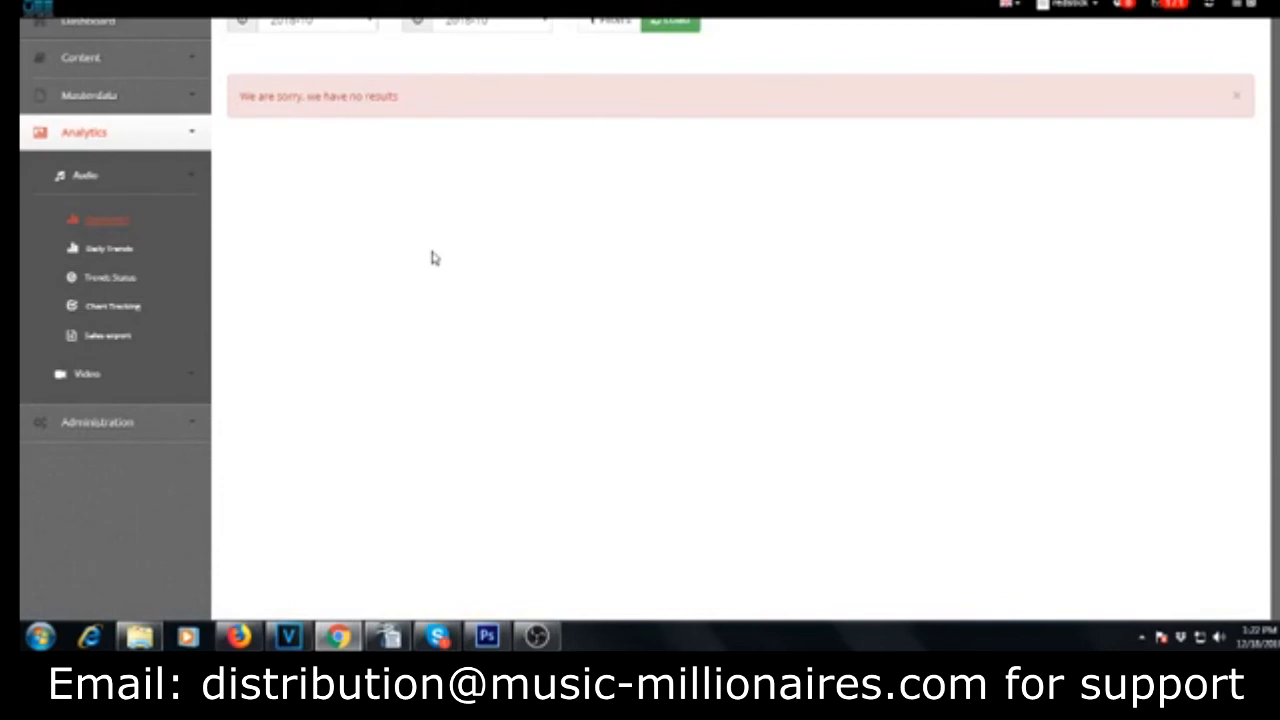
scroll(434, 258, up, 2)
scroll(434, 258, down, 1)
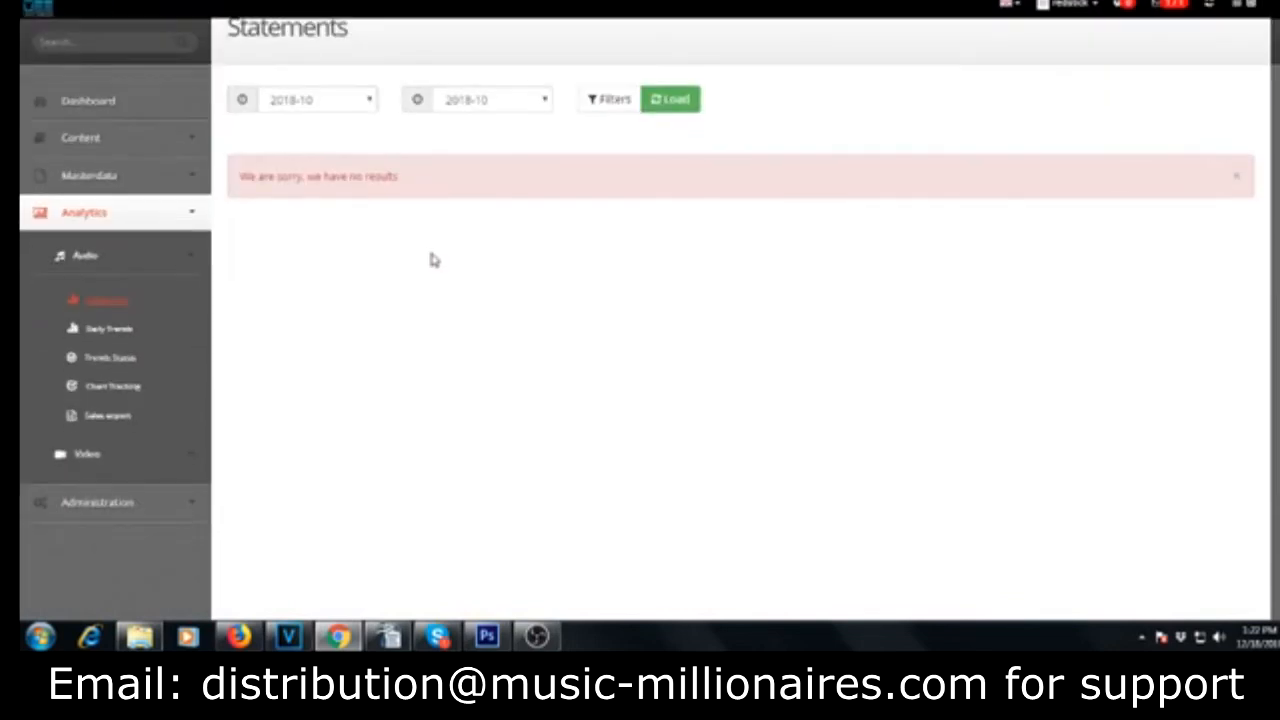
click(110, 329)
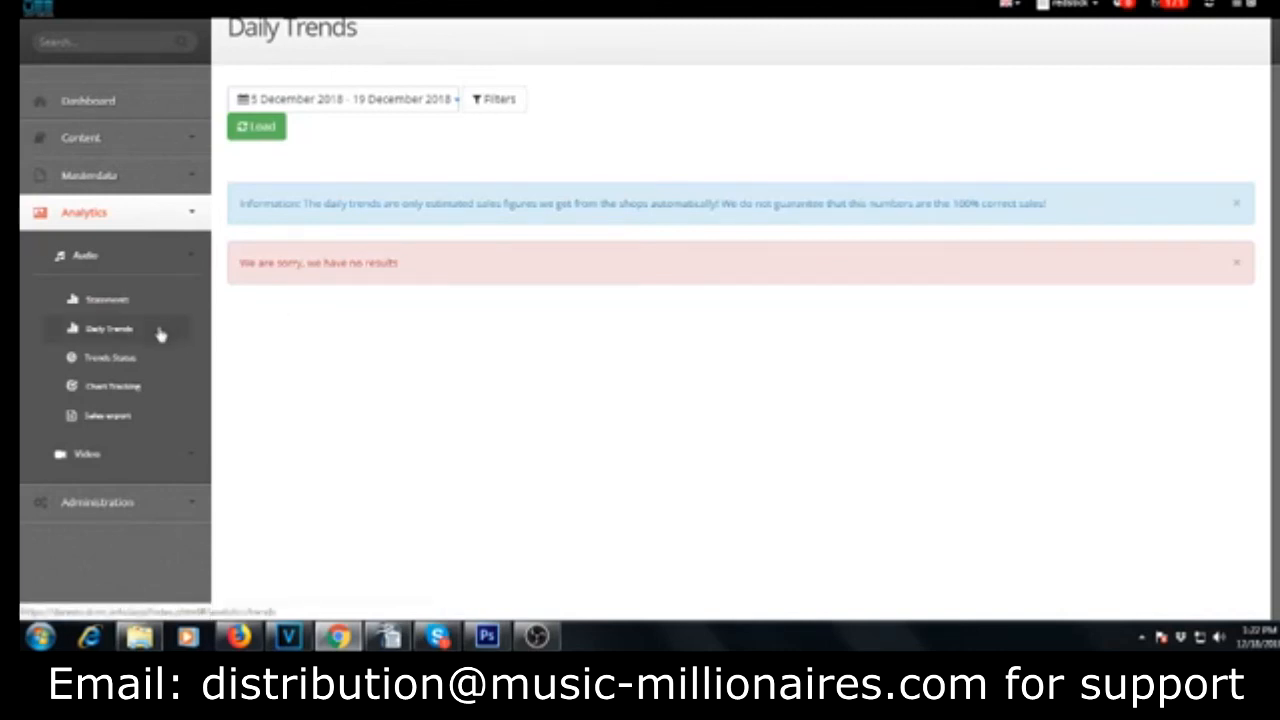
scroll(160, 335, down, 1)
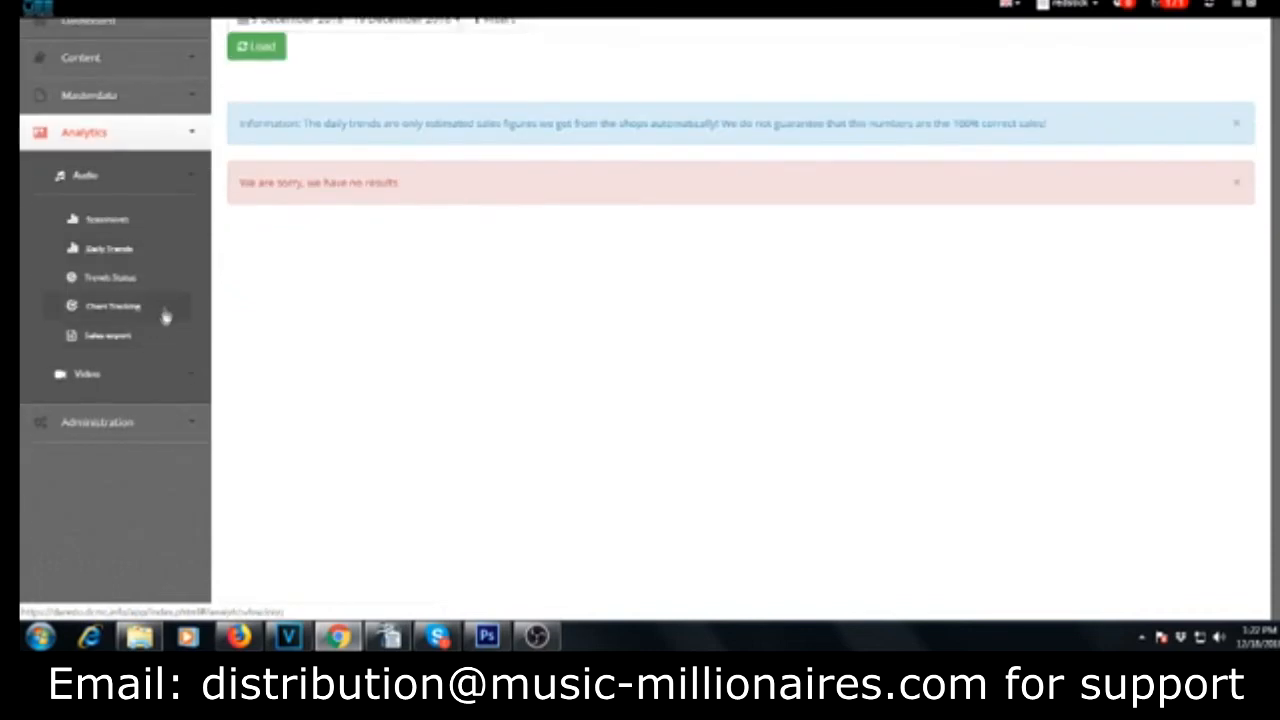
Step: View the audio chart tracking for bundles and return to the dashboard
click(112, 306)
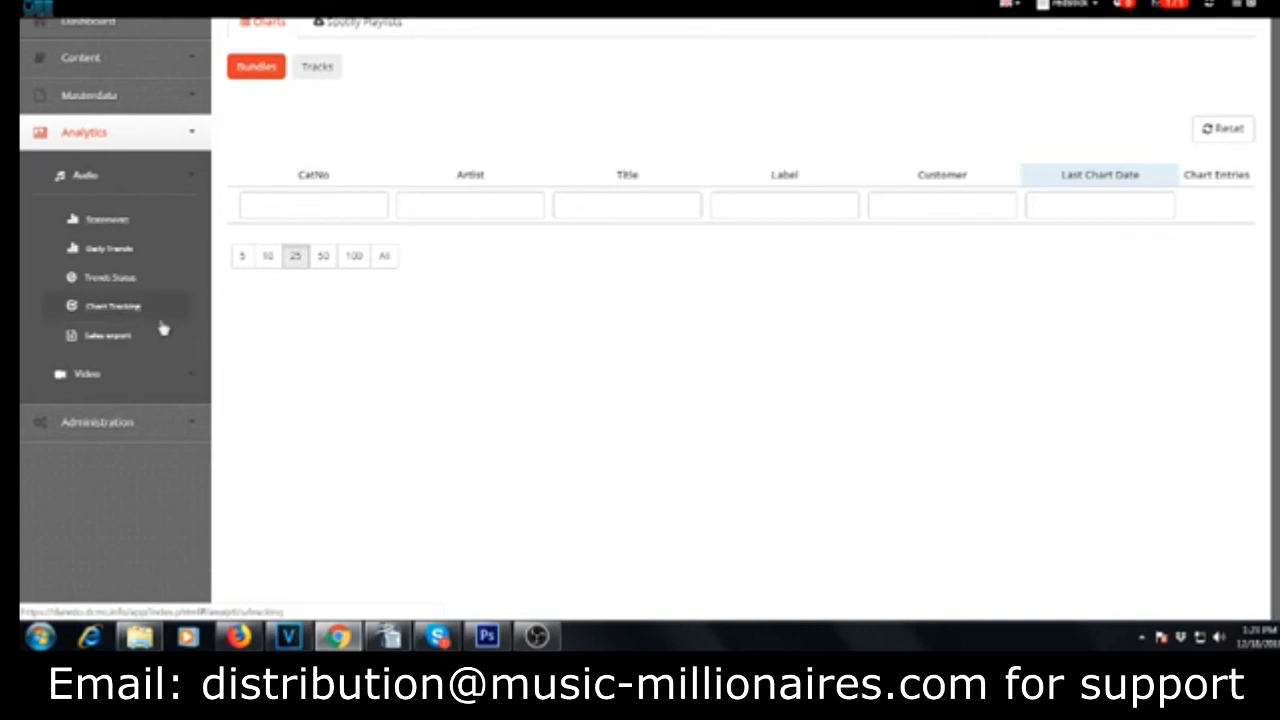
scroll(163, 337, up, 3)
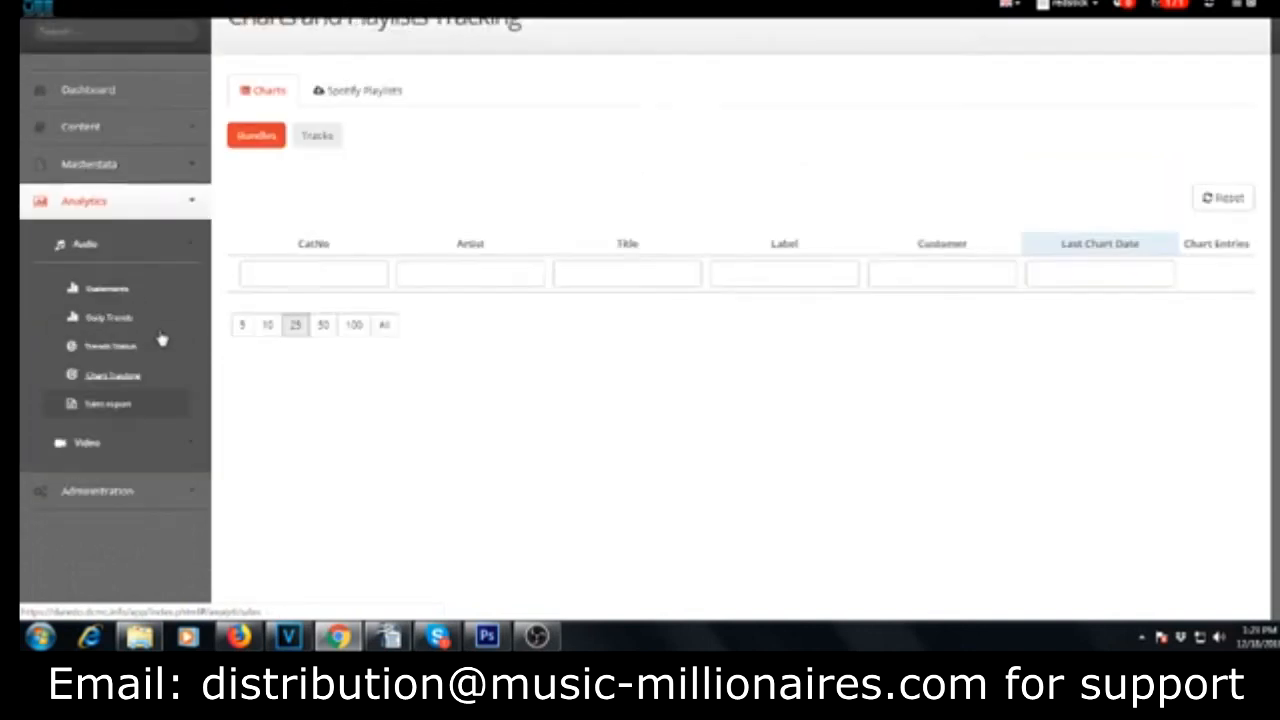
click(88, 219)
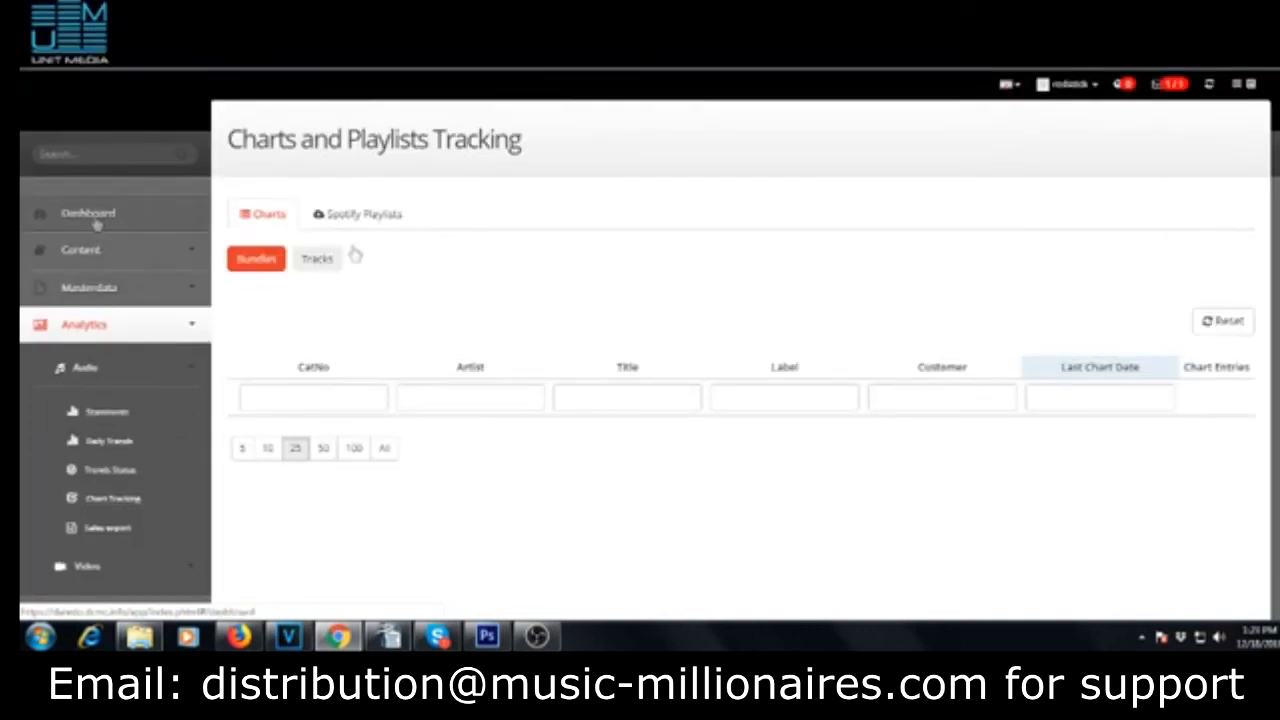